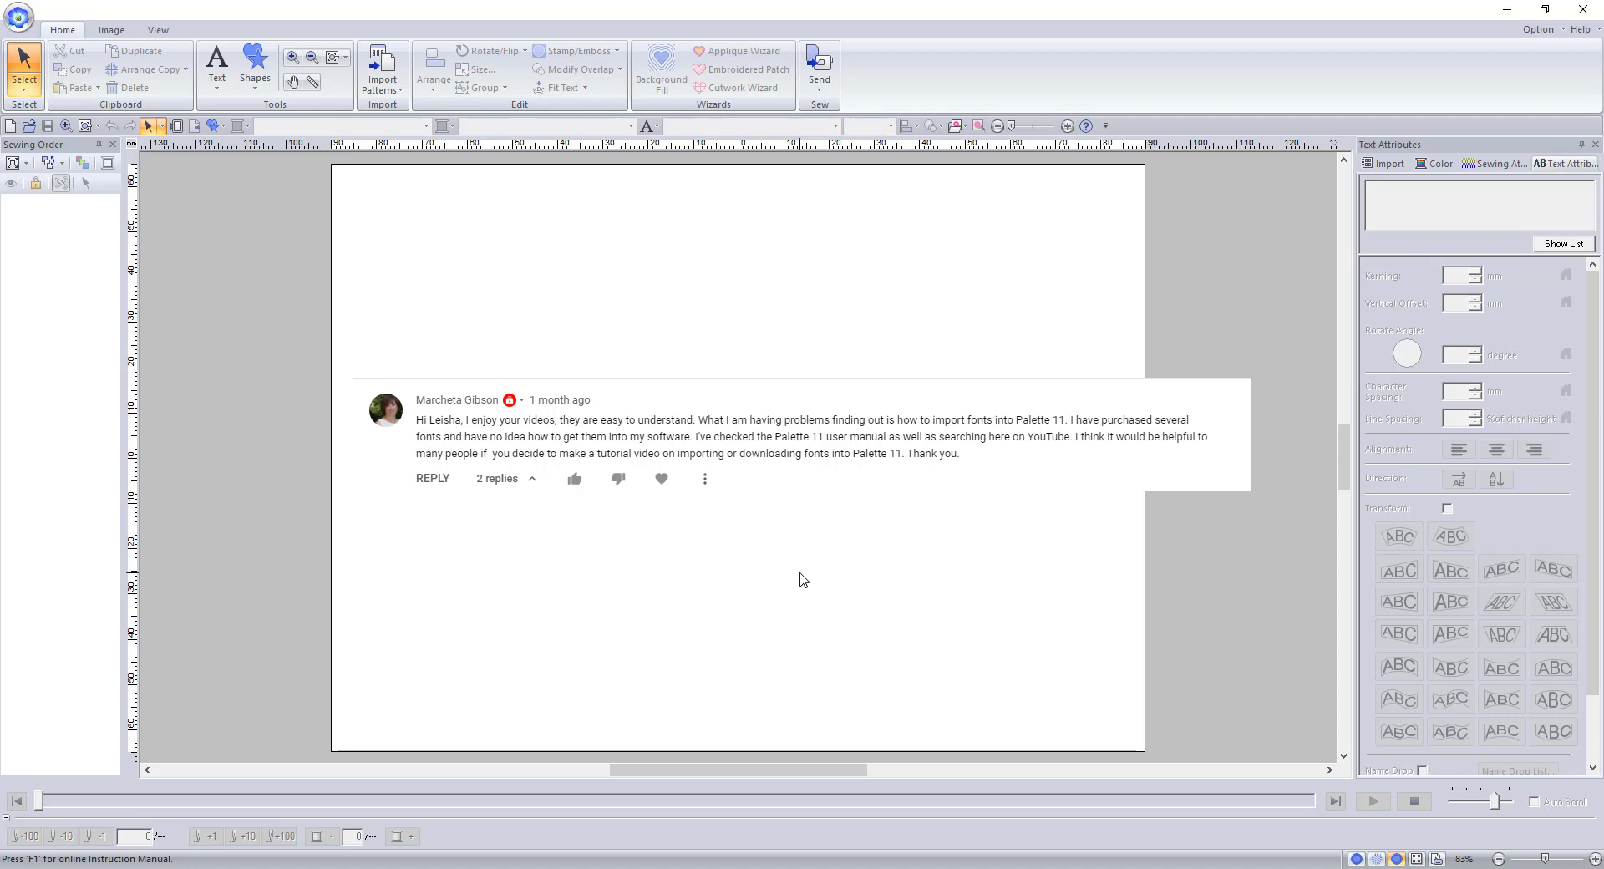
Step: Open the H2-C and e2-L letter designs from the letter files folder
left_click(473, 806)
left_click(910, 499)
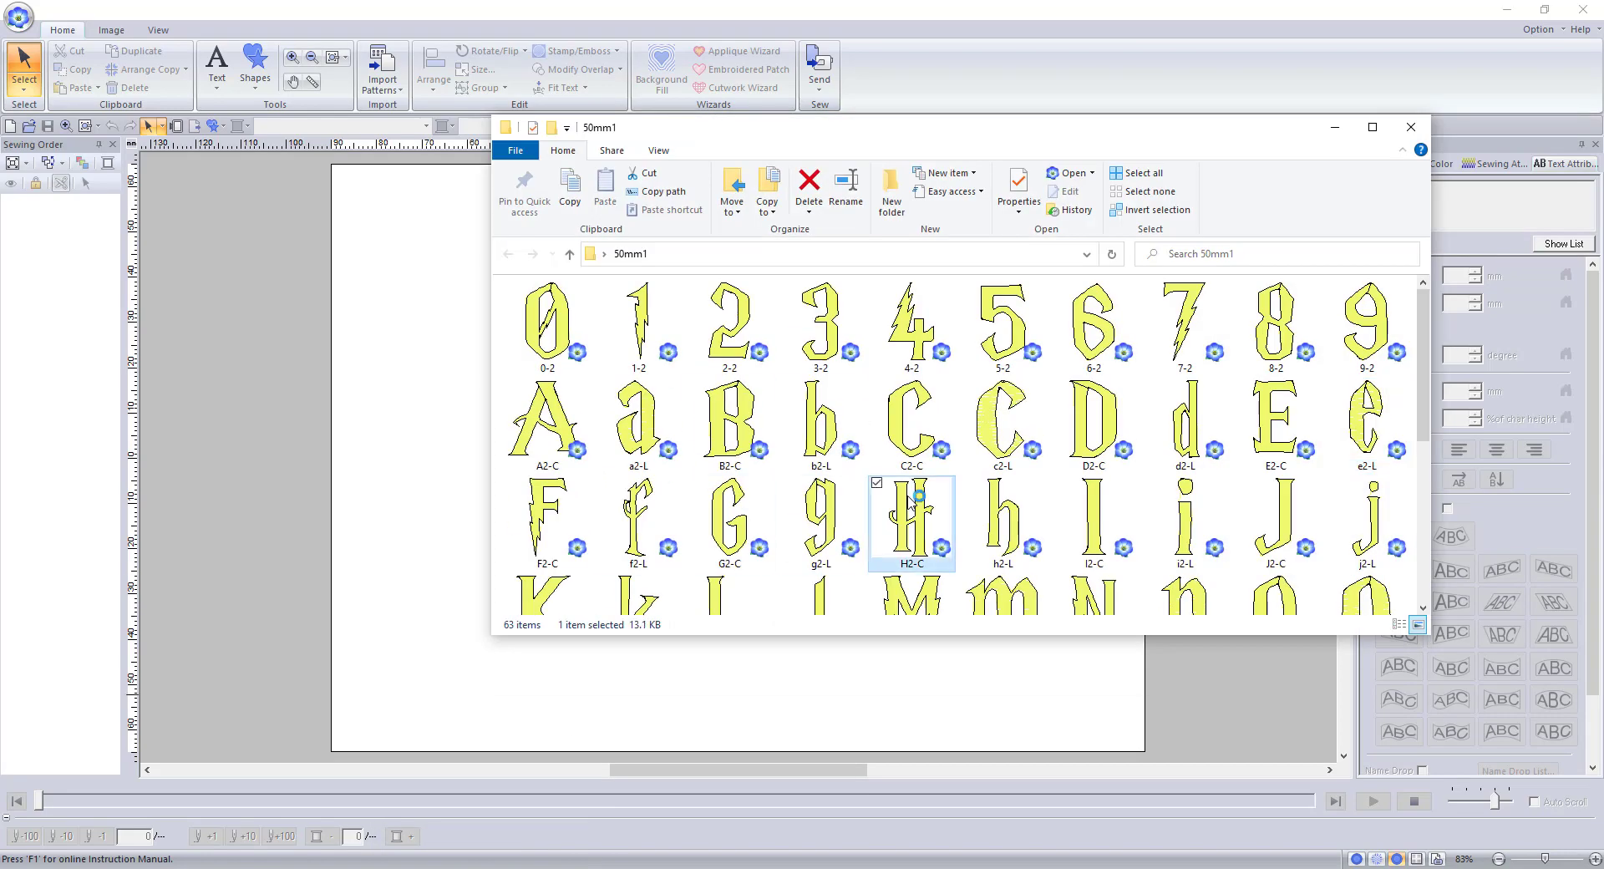
left_click(1367, 422)
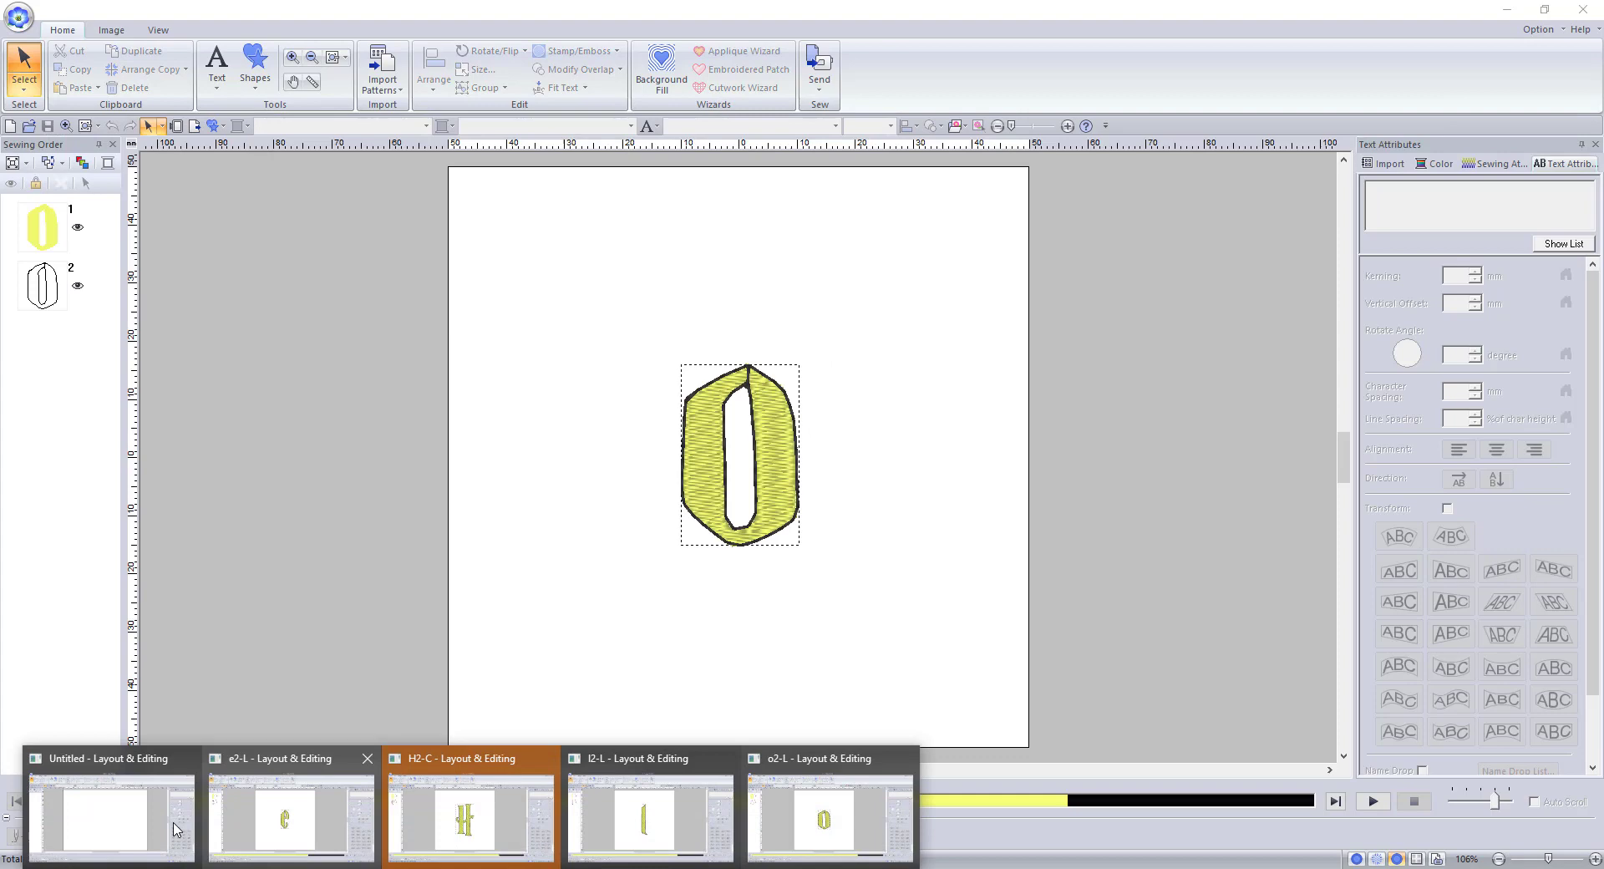
left_click(176, 829)
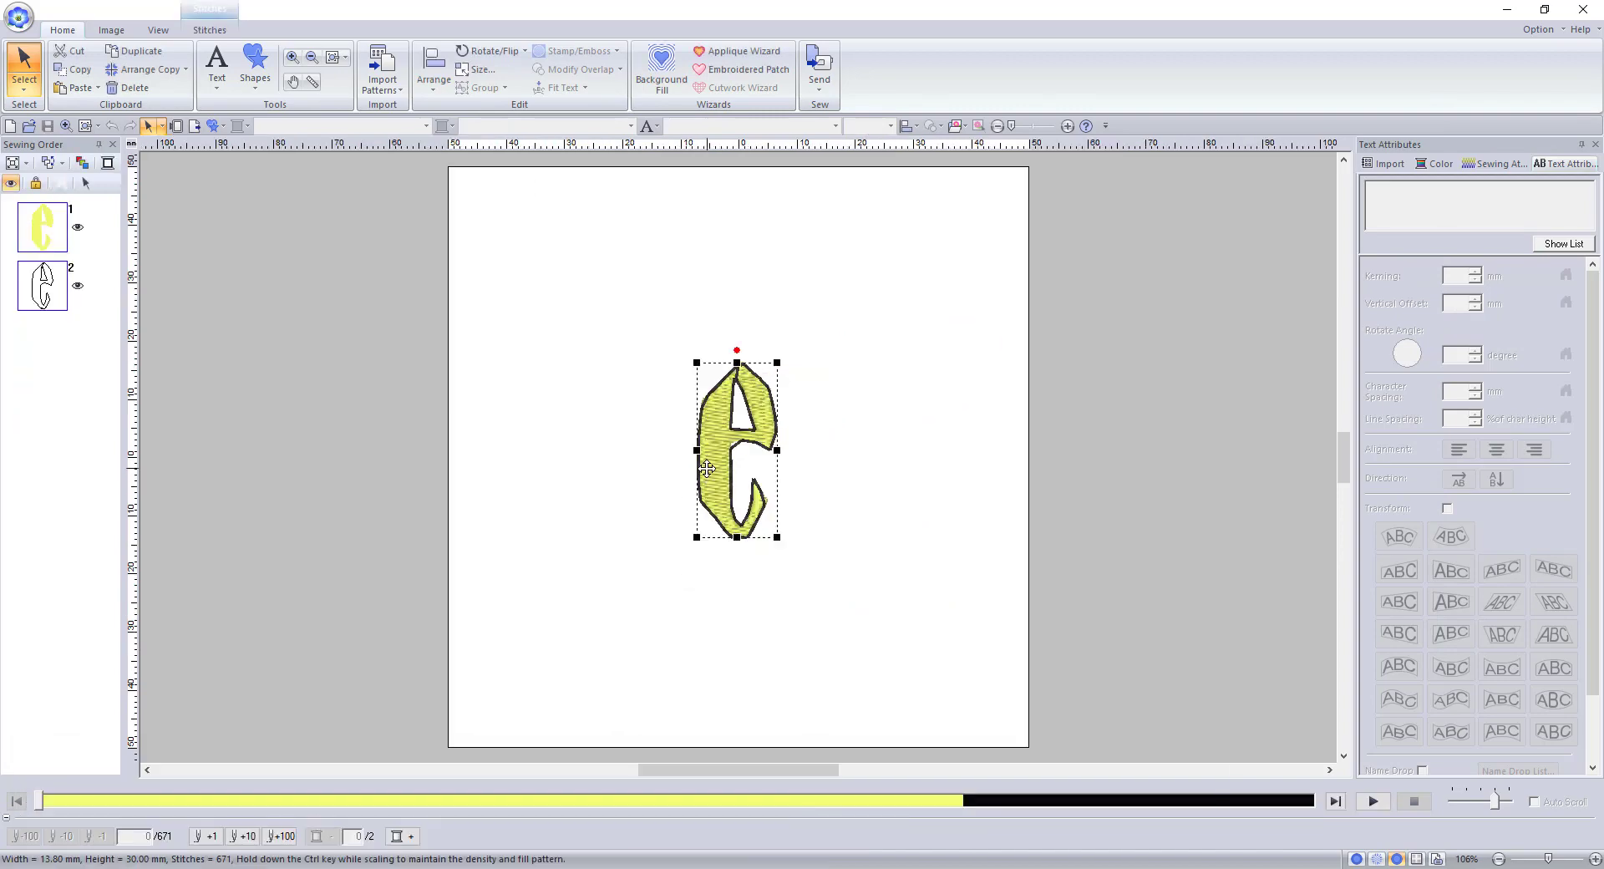
Step: Paste the e, two l's and the o after the H to spell Hello
left_click(719, 838)
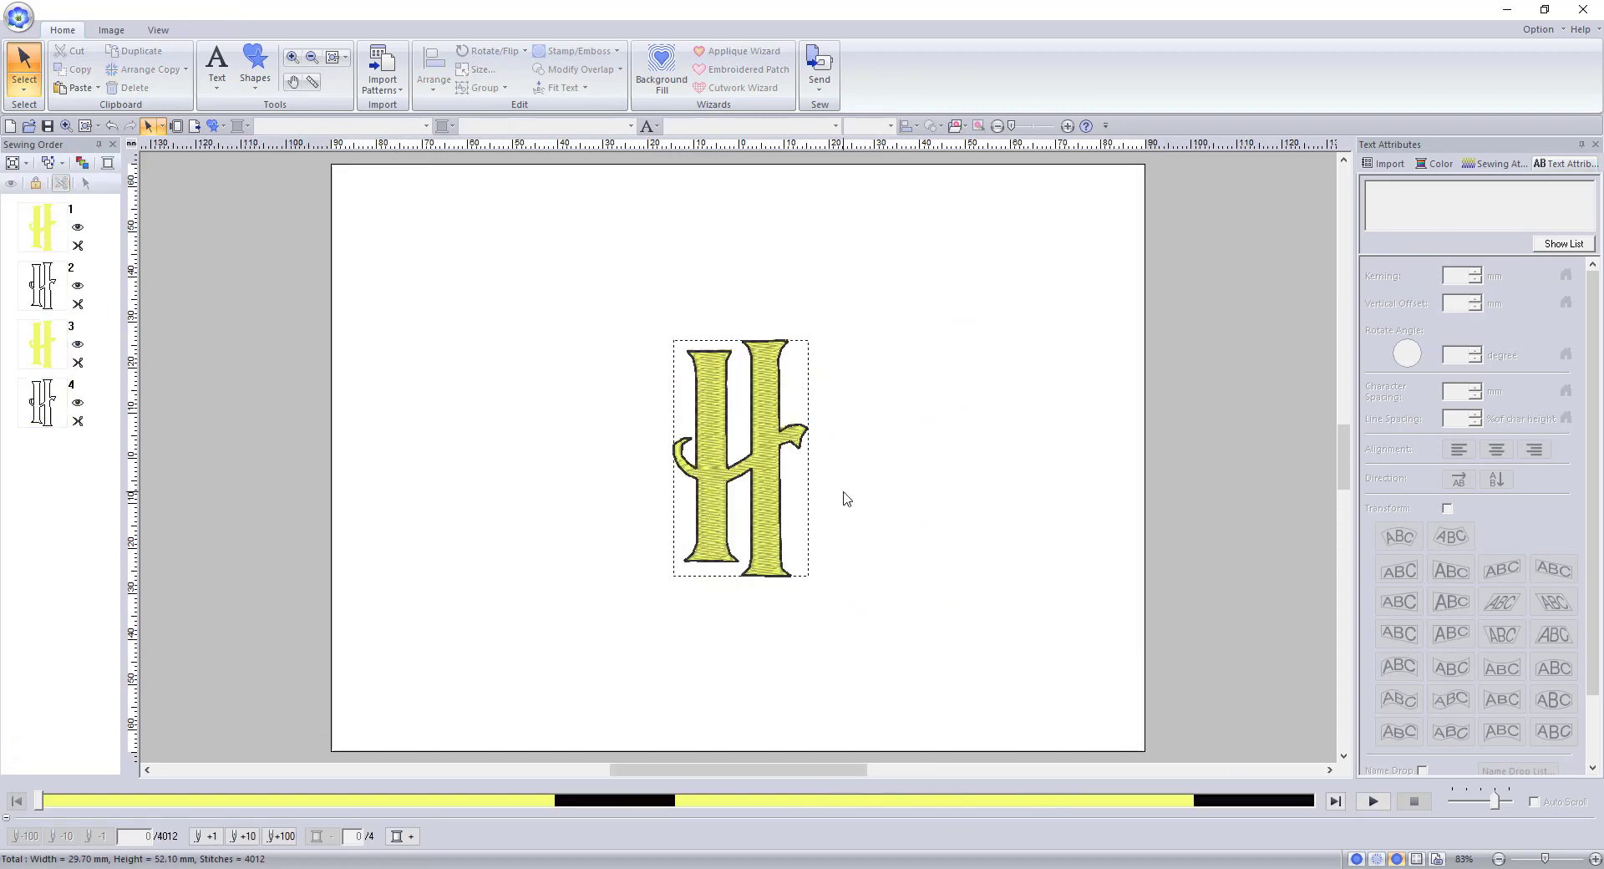
key("ctrl+v")
left_click_drag(736, 453, 846, 502)
left_click(719, 838)
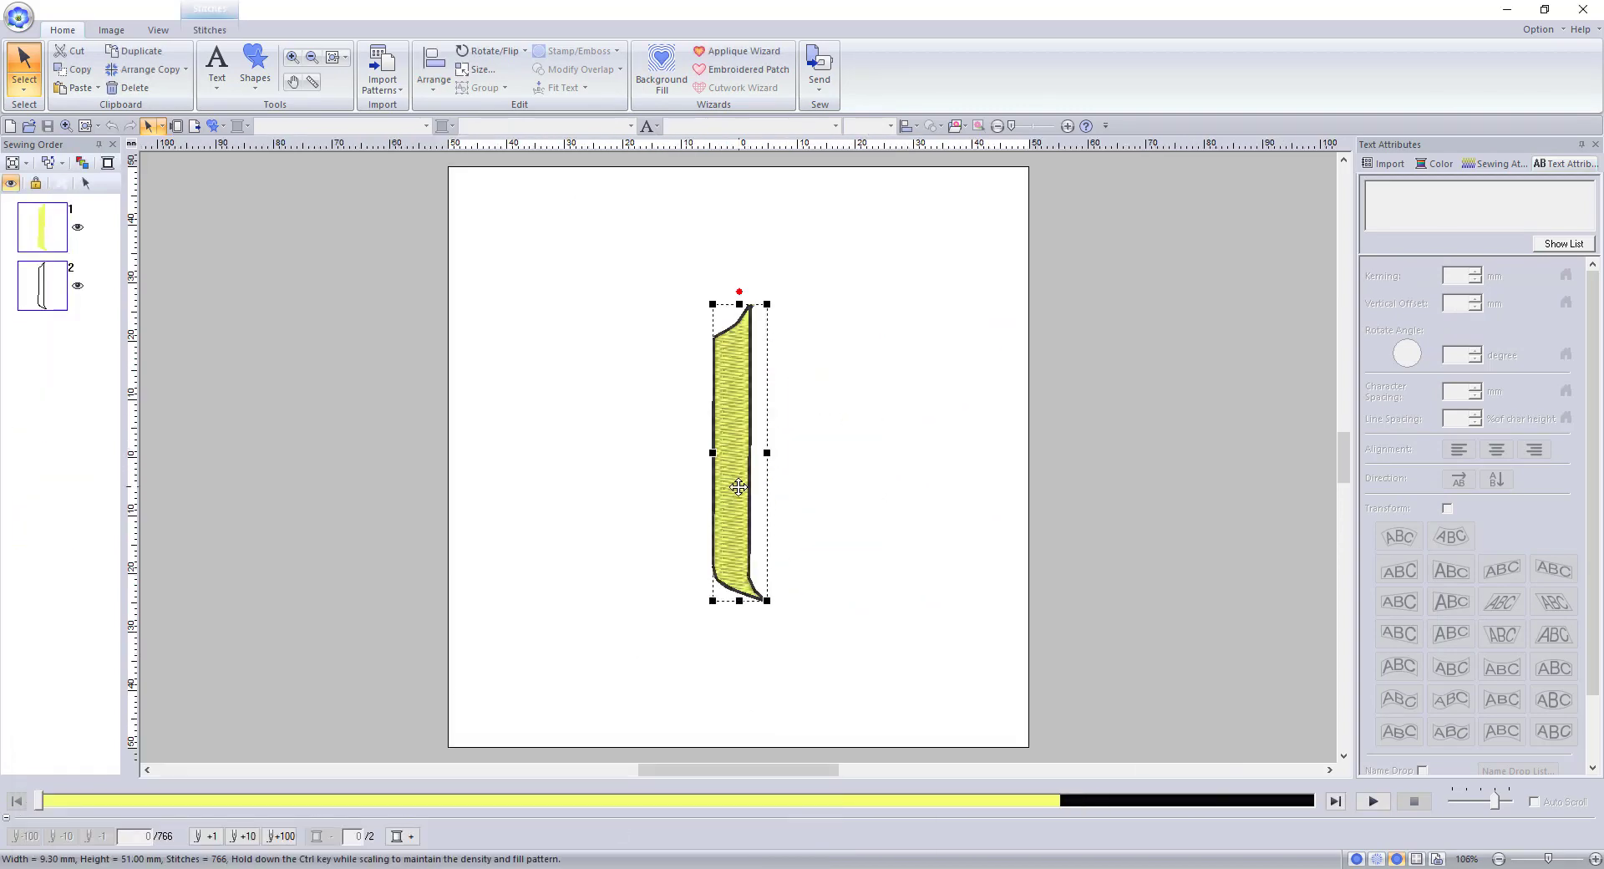
left_click(719, 838)
key("ctrl+v")
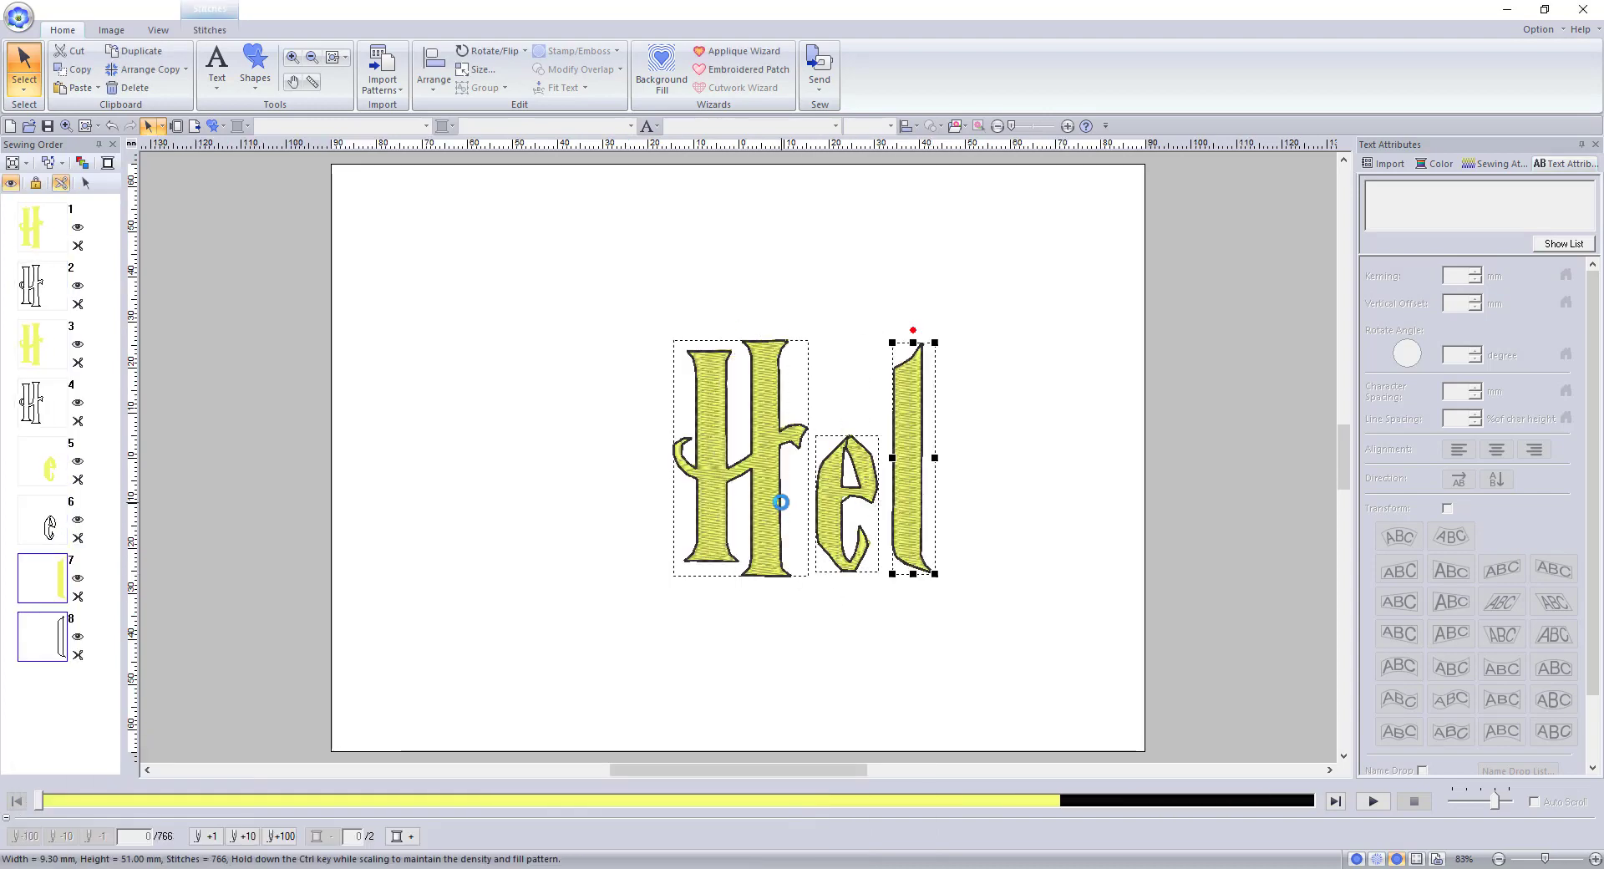
key("ctrl+v")
left_click(823, 831)
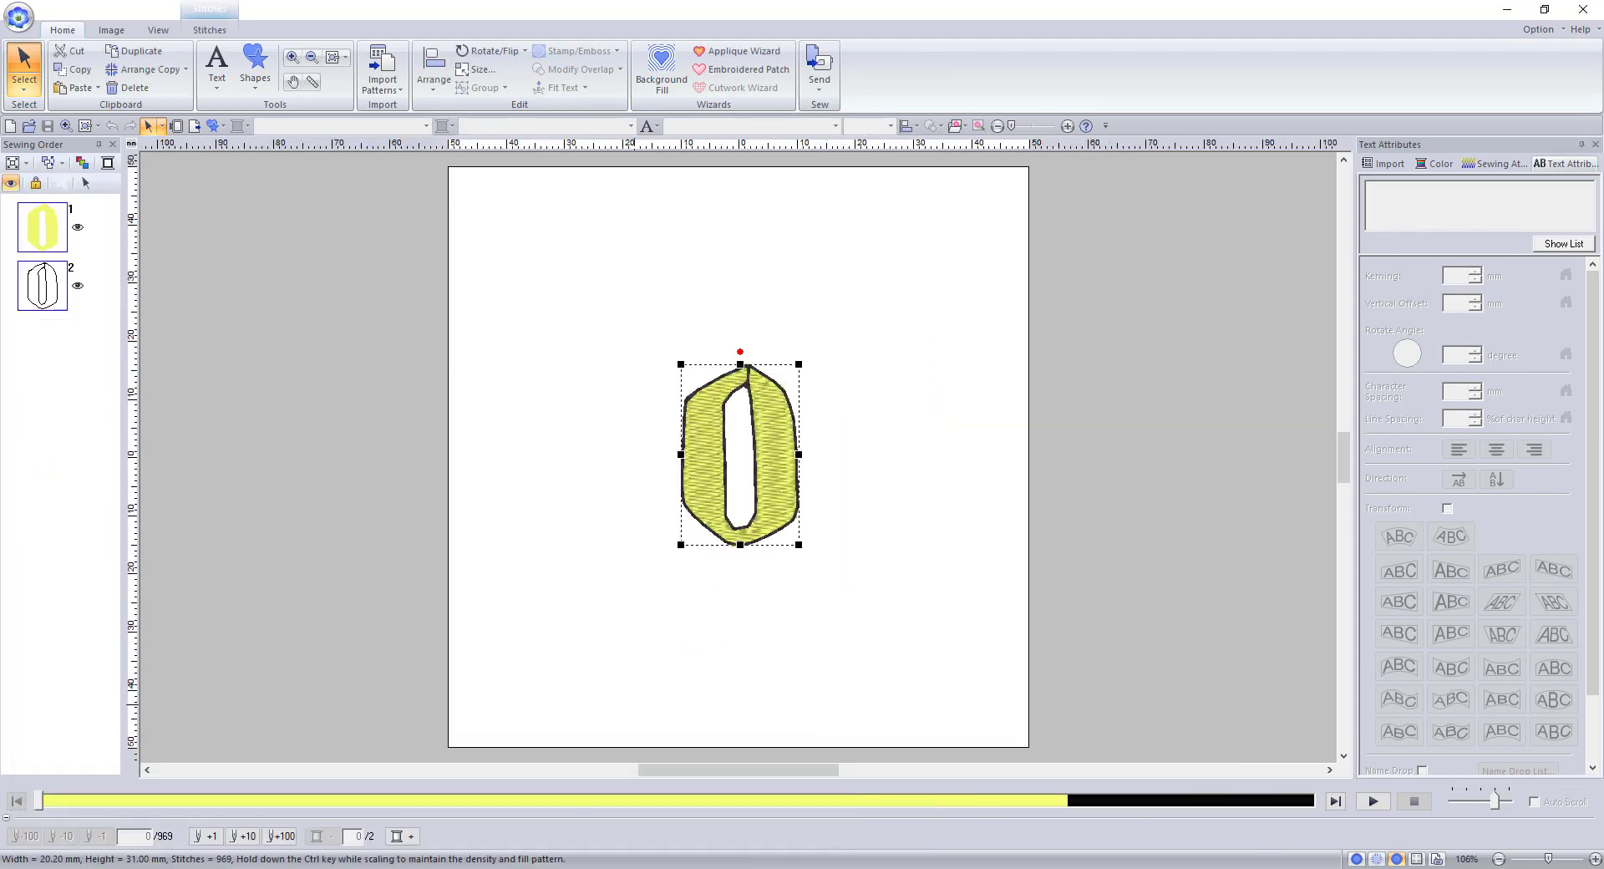
left_click(117, 831)
key("ctrl+v")
left_click_drag(708, 510, 1015, 527)
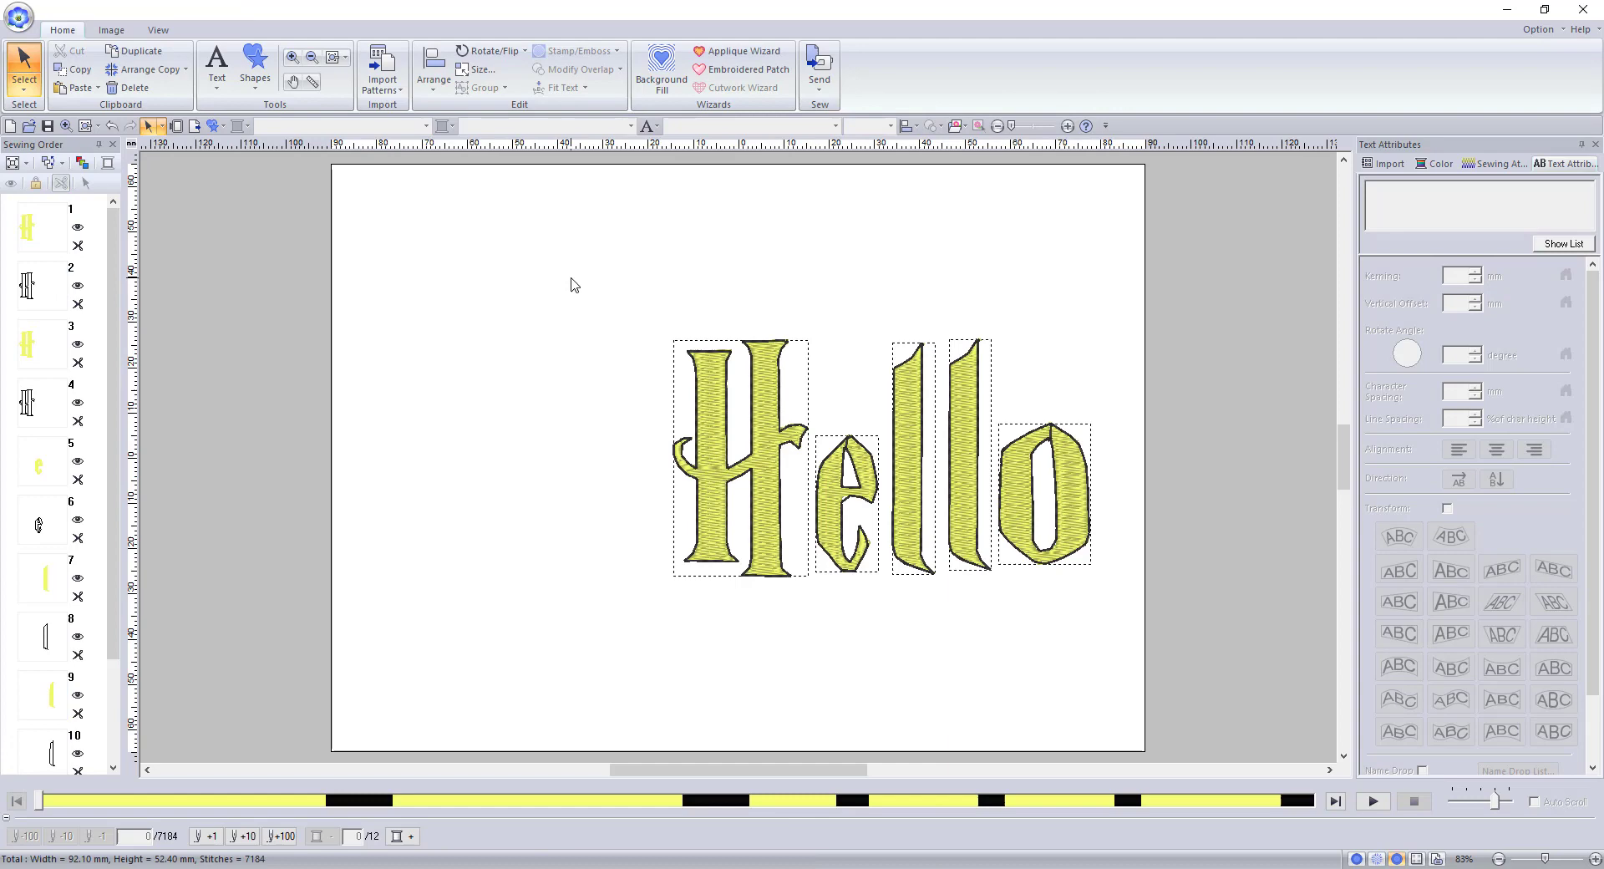
Step: Marquee-select all five letters of Hello and shift the word left
left_click_drag(573, 279, 1128, 648)
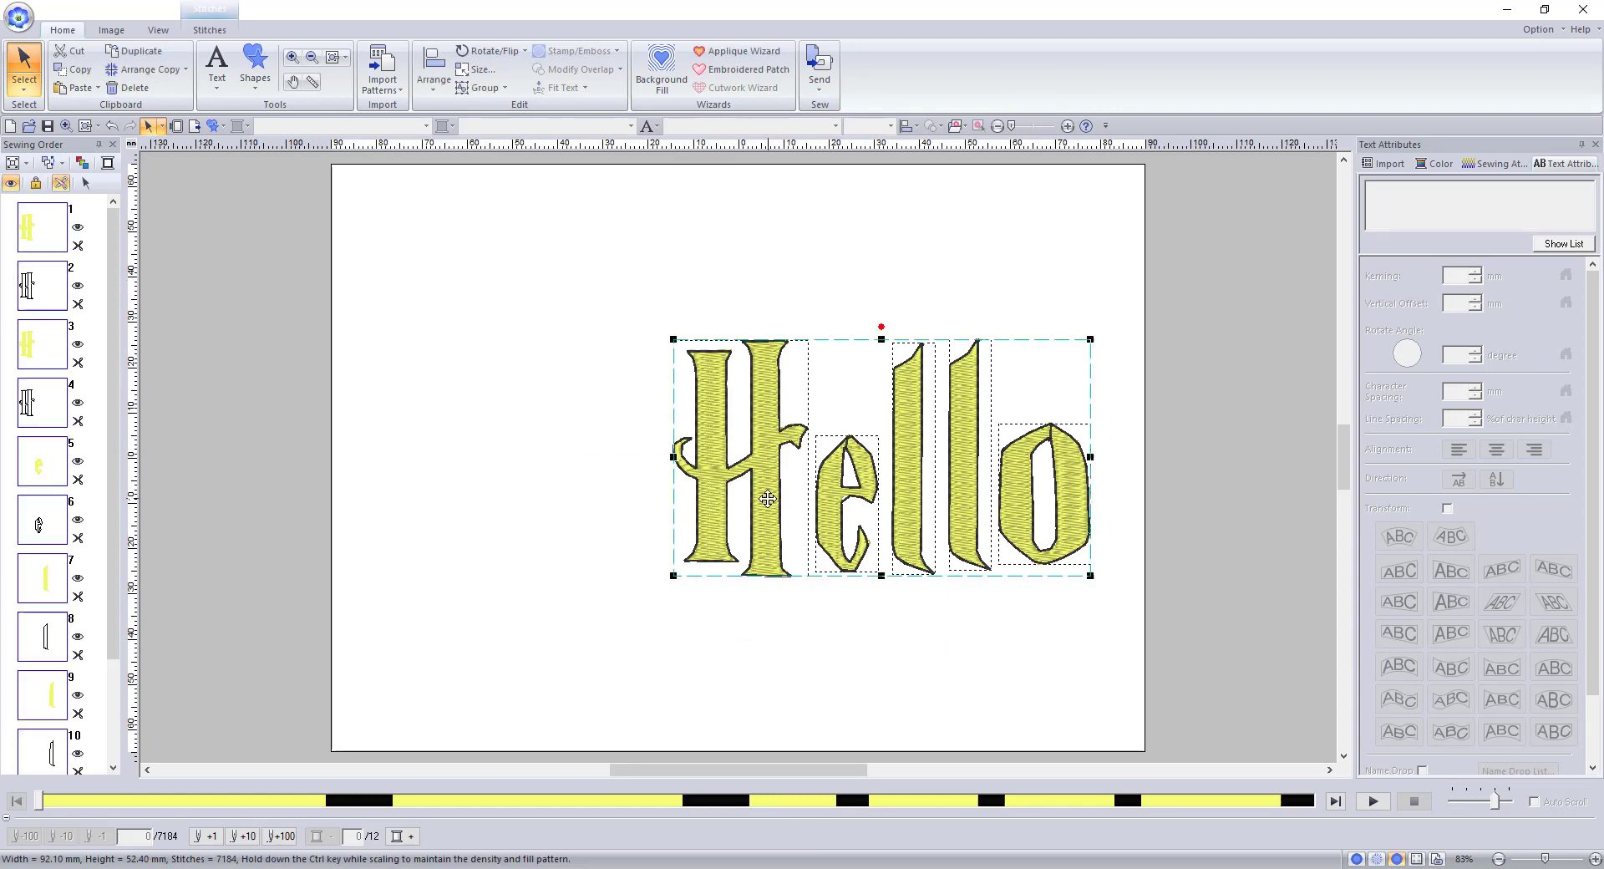
left_click_drag(762, 501, 616, 498)
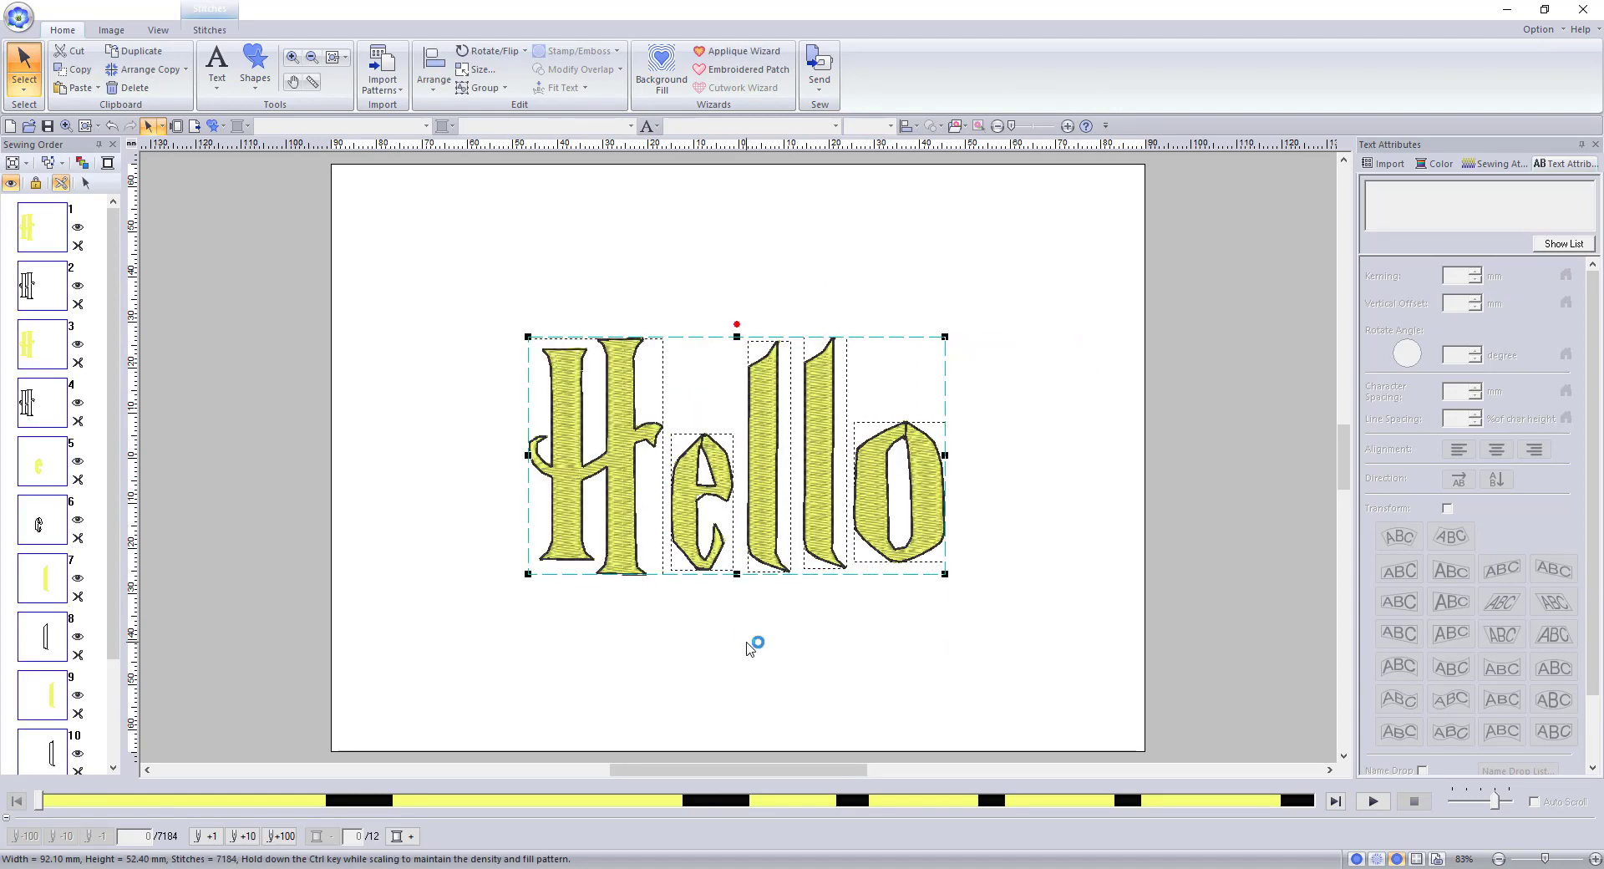
left_click(840, 664)
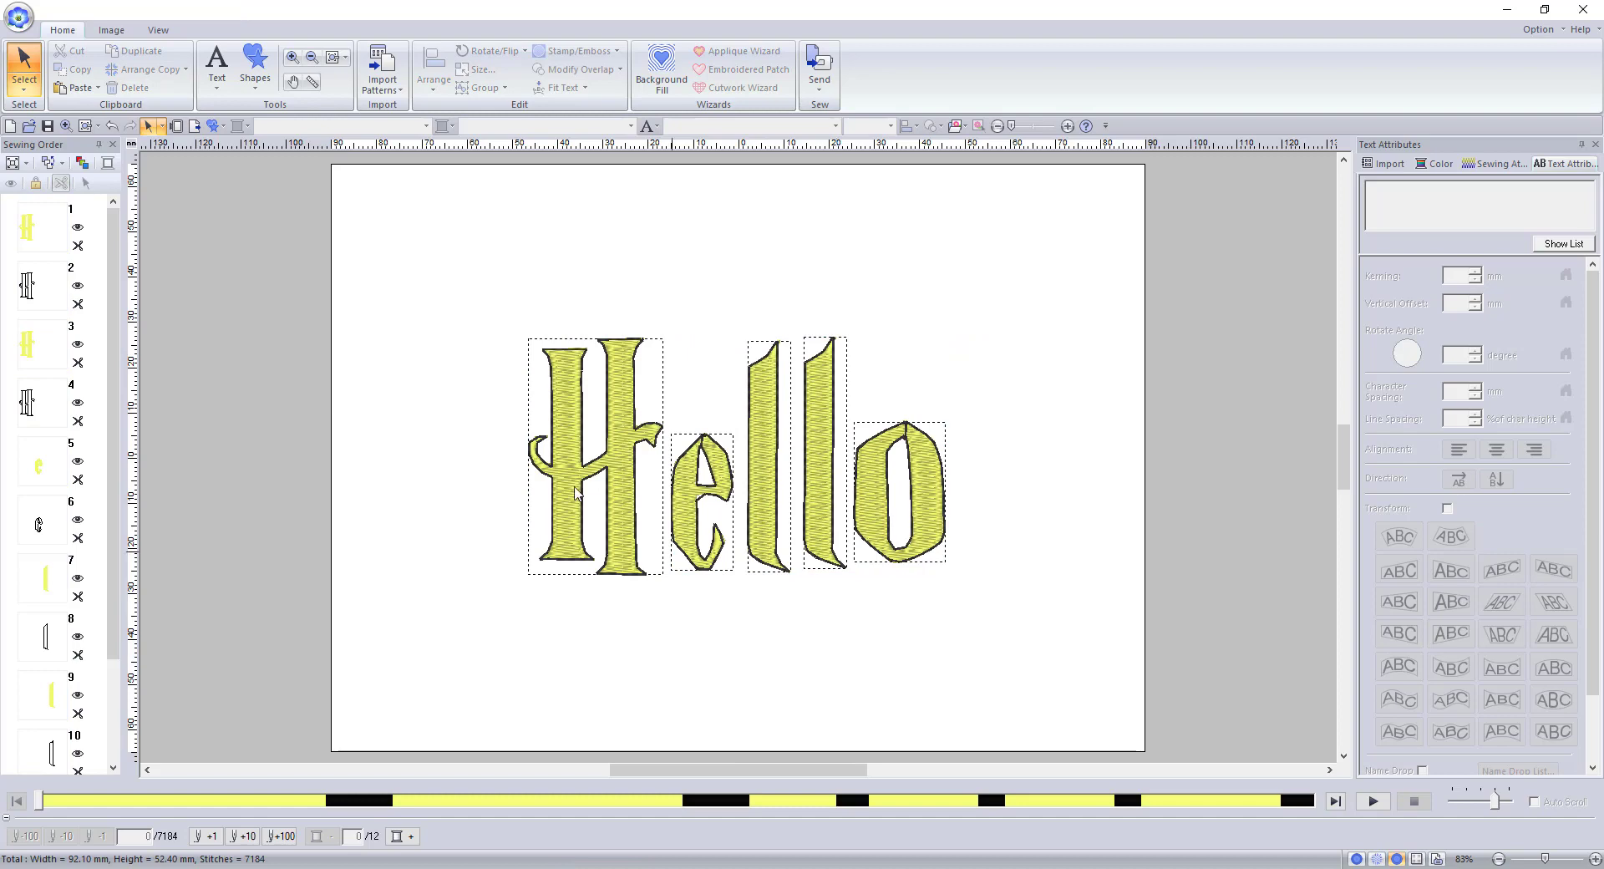
Step: Start a new design and answer No to saving the Untitled Hello layout
left_click(11, 126)
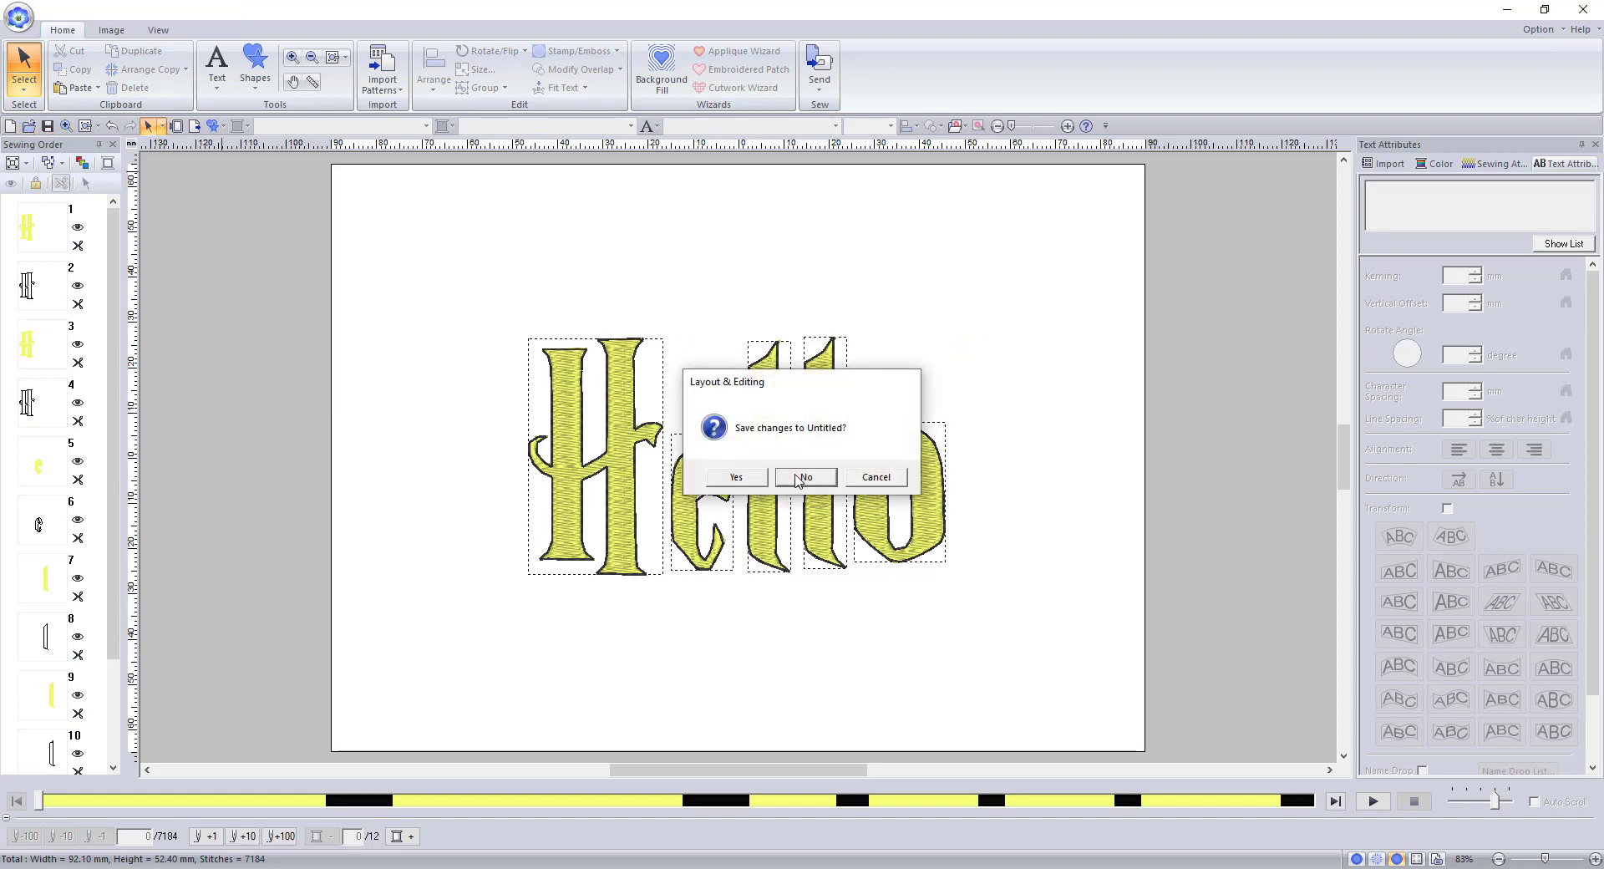
left_click(806, 477)
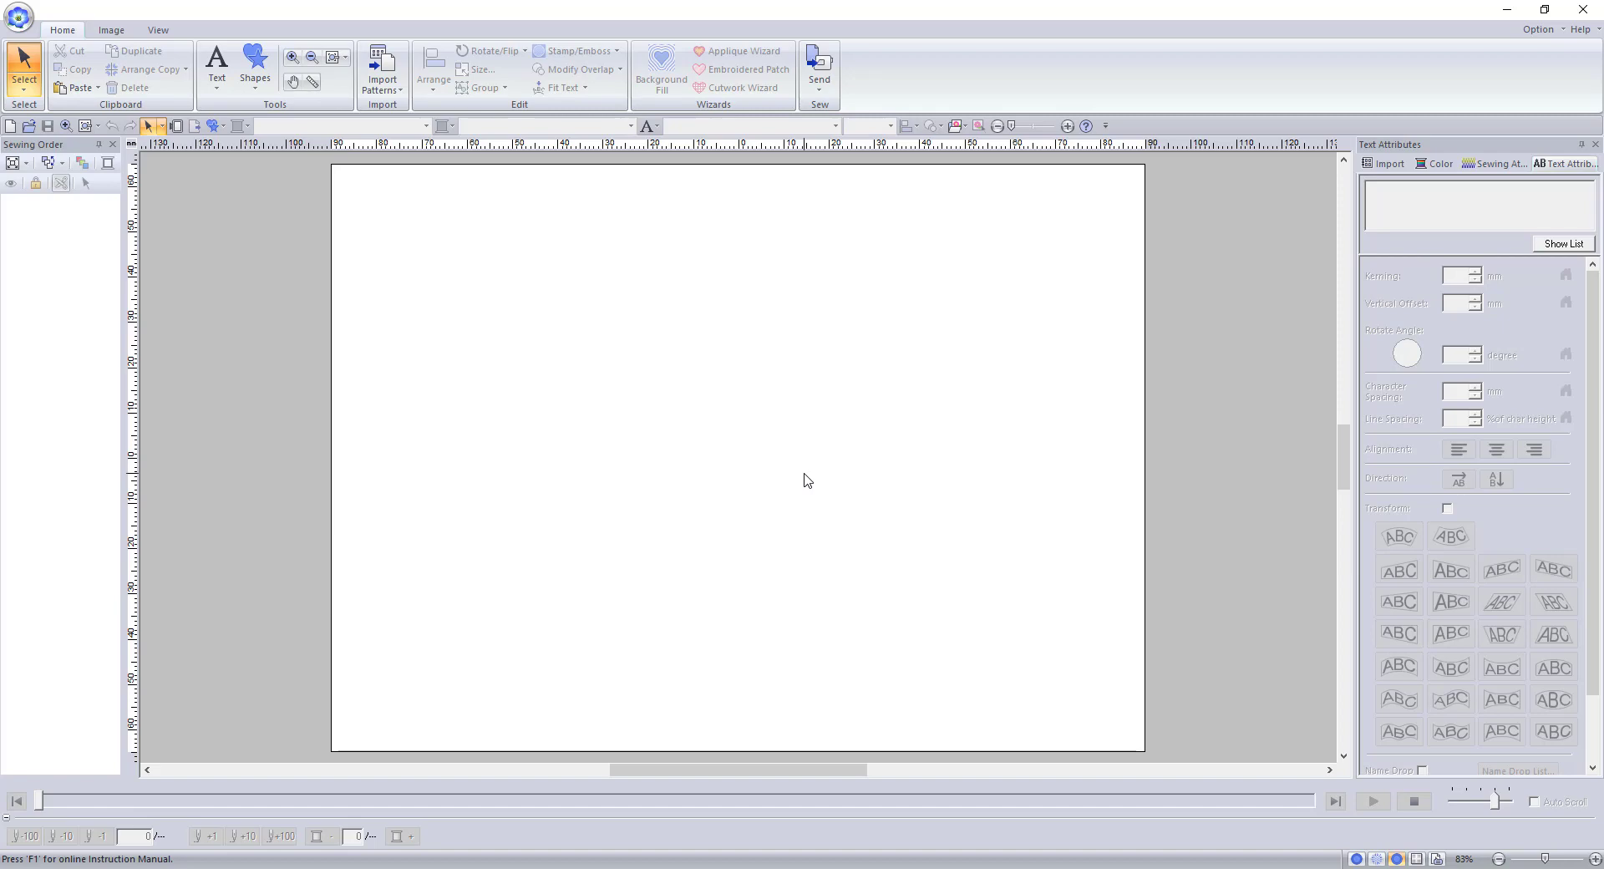
Step: Switch to the 50mm1 folder and scroll through its 63 letter files
key("alt+Tab")
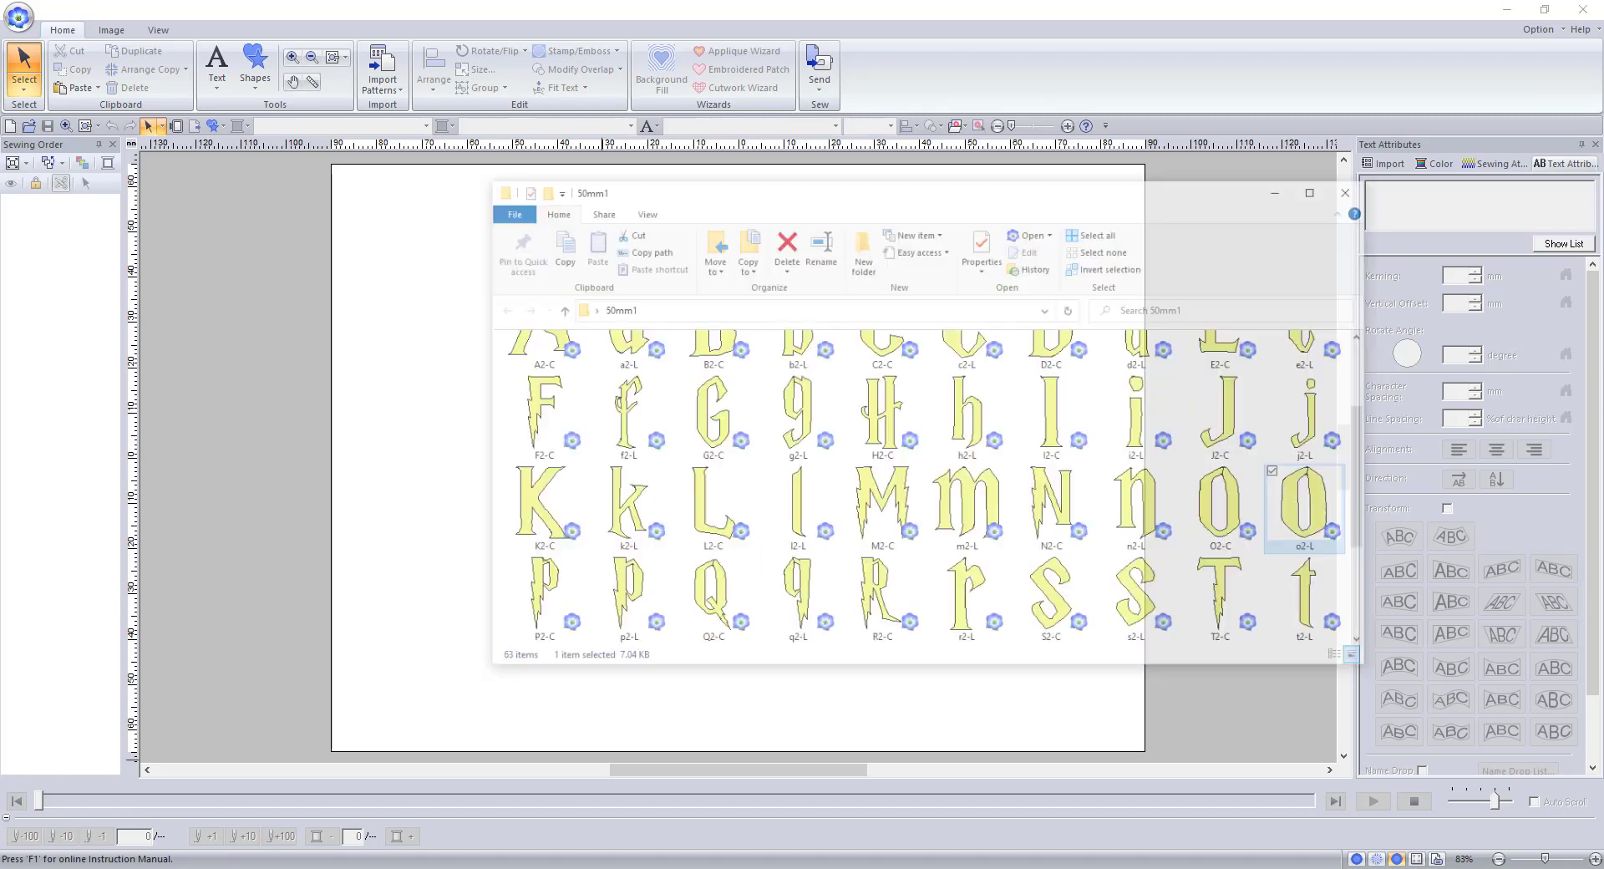
scroll(851, 436, "down", 1)
scroll(850, 436, "up", 5)
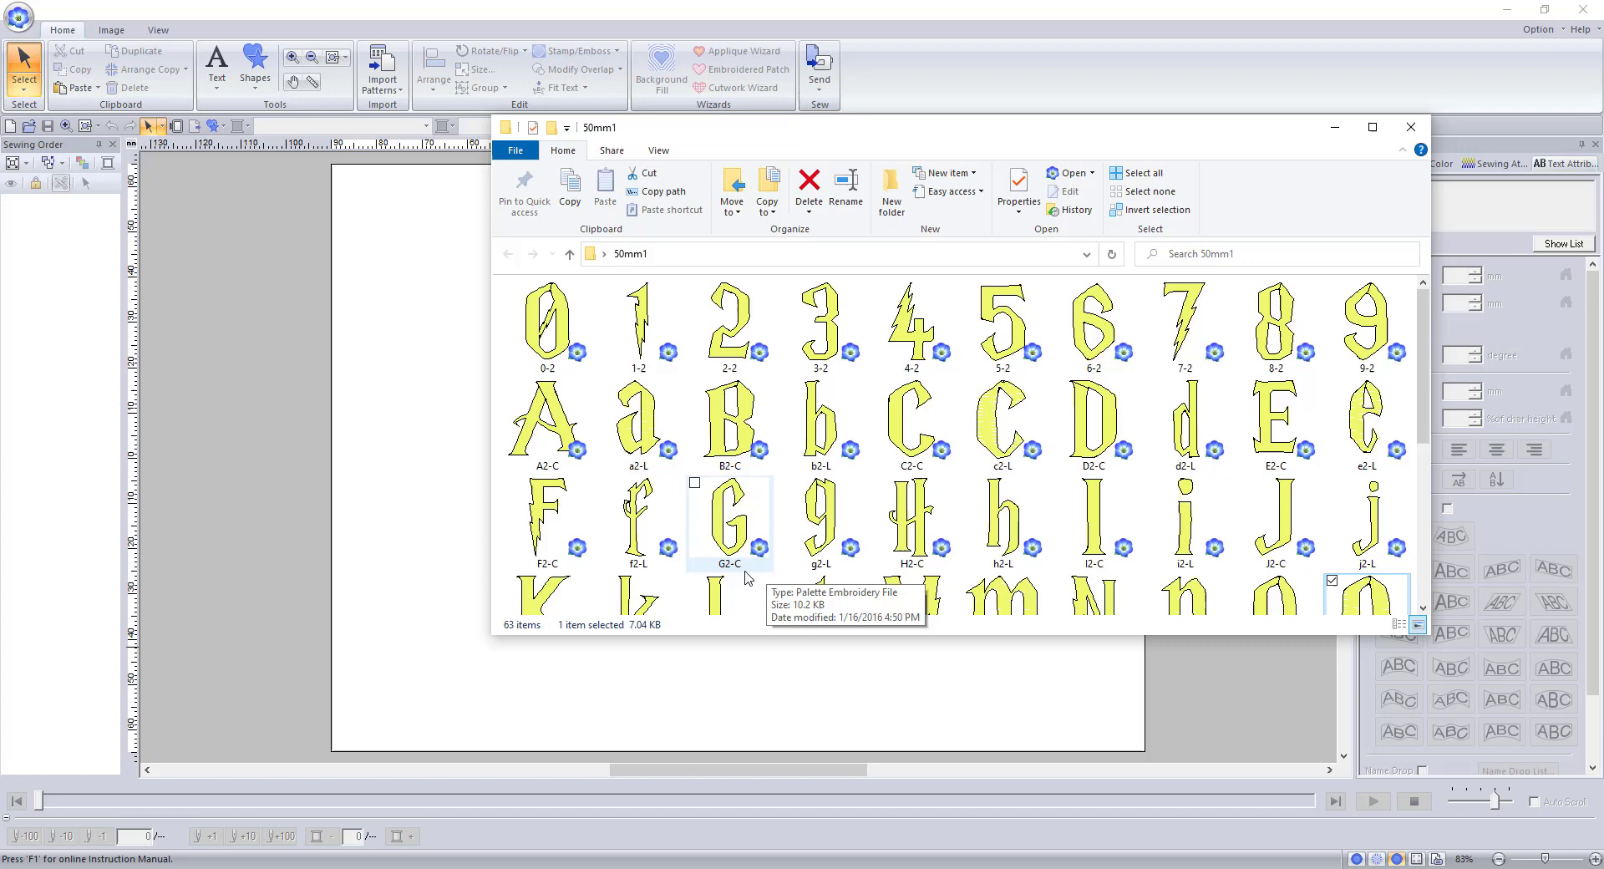
scroll(735, 518, "down", 5)
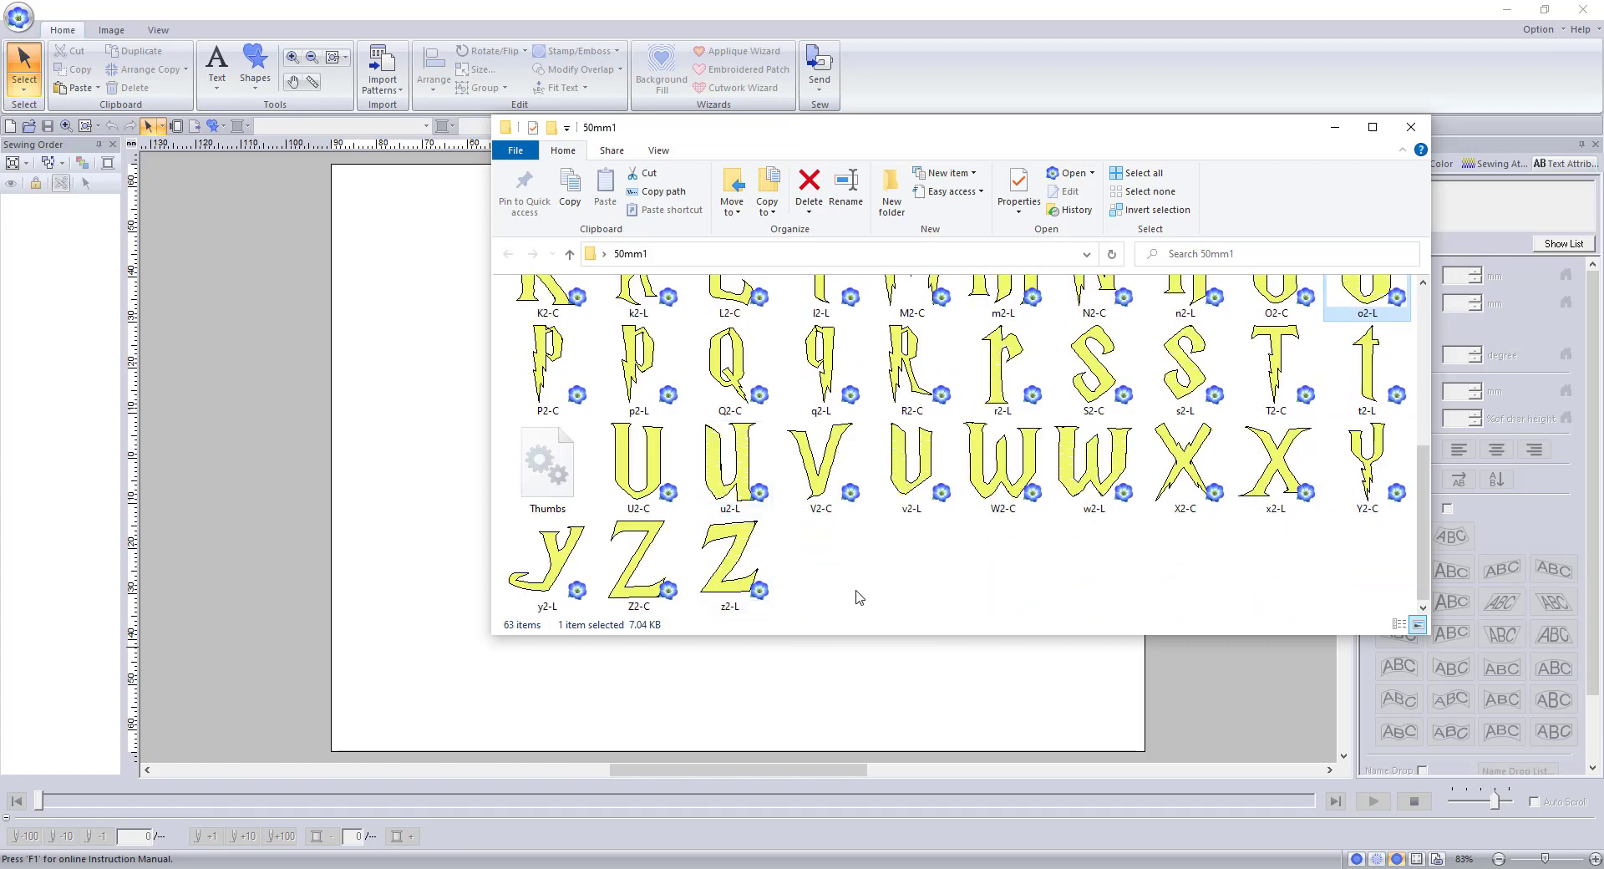
scroll(860, 596, "up", 5)
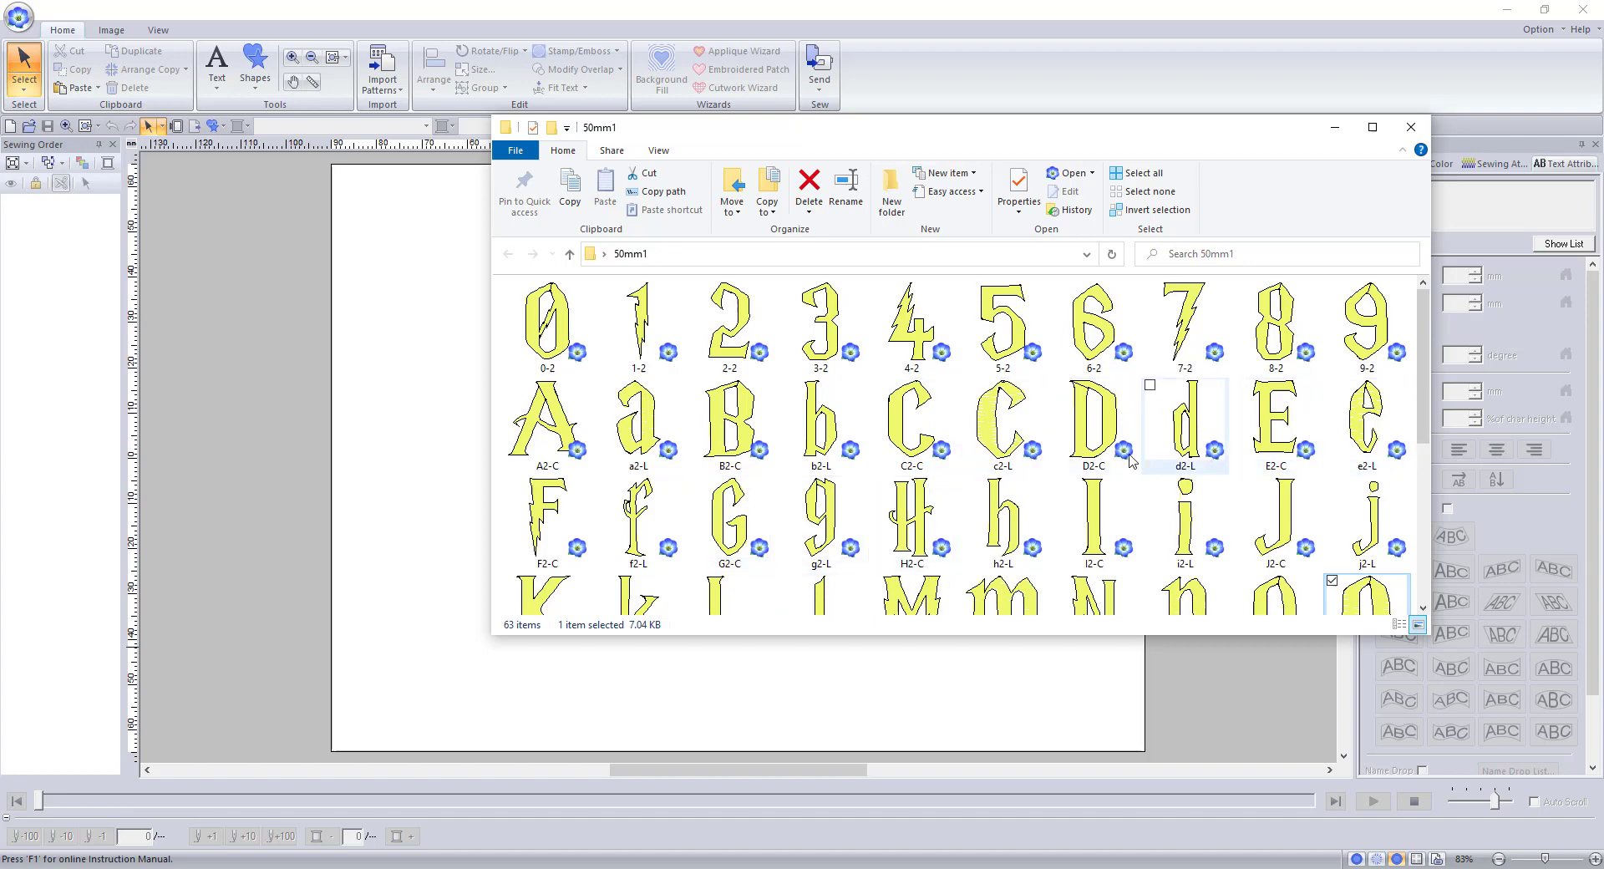
Step: Launch Font Creator from Option, starting an untitled font at 100.0 mm height
left_click(382, 292)
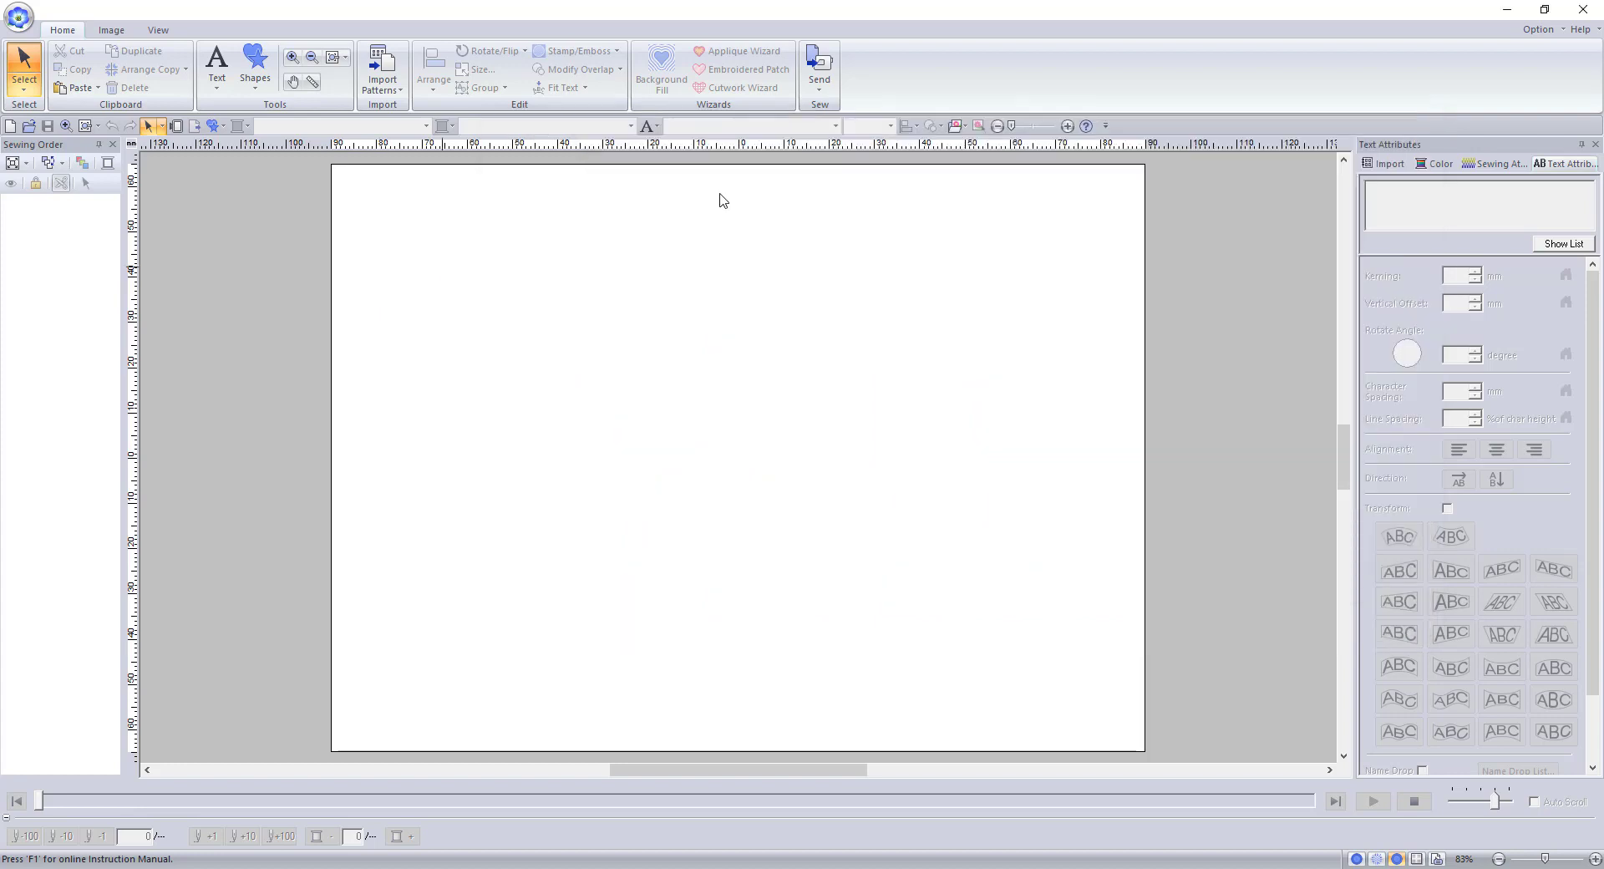
left_click(1536, 34)
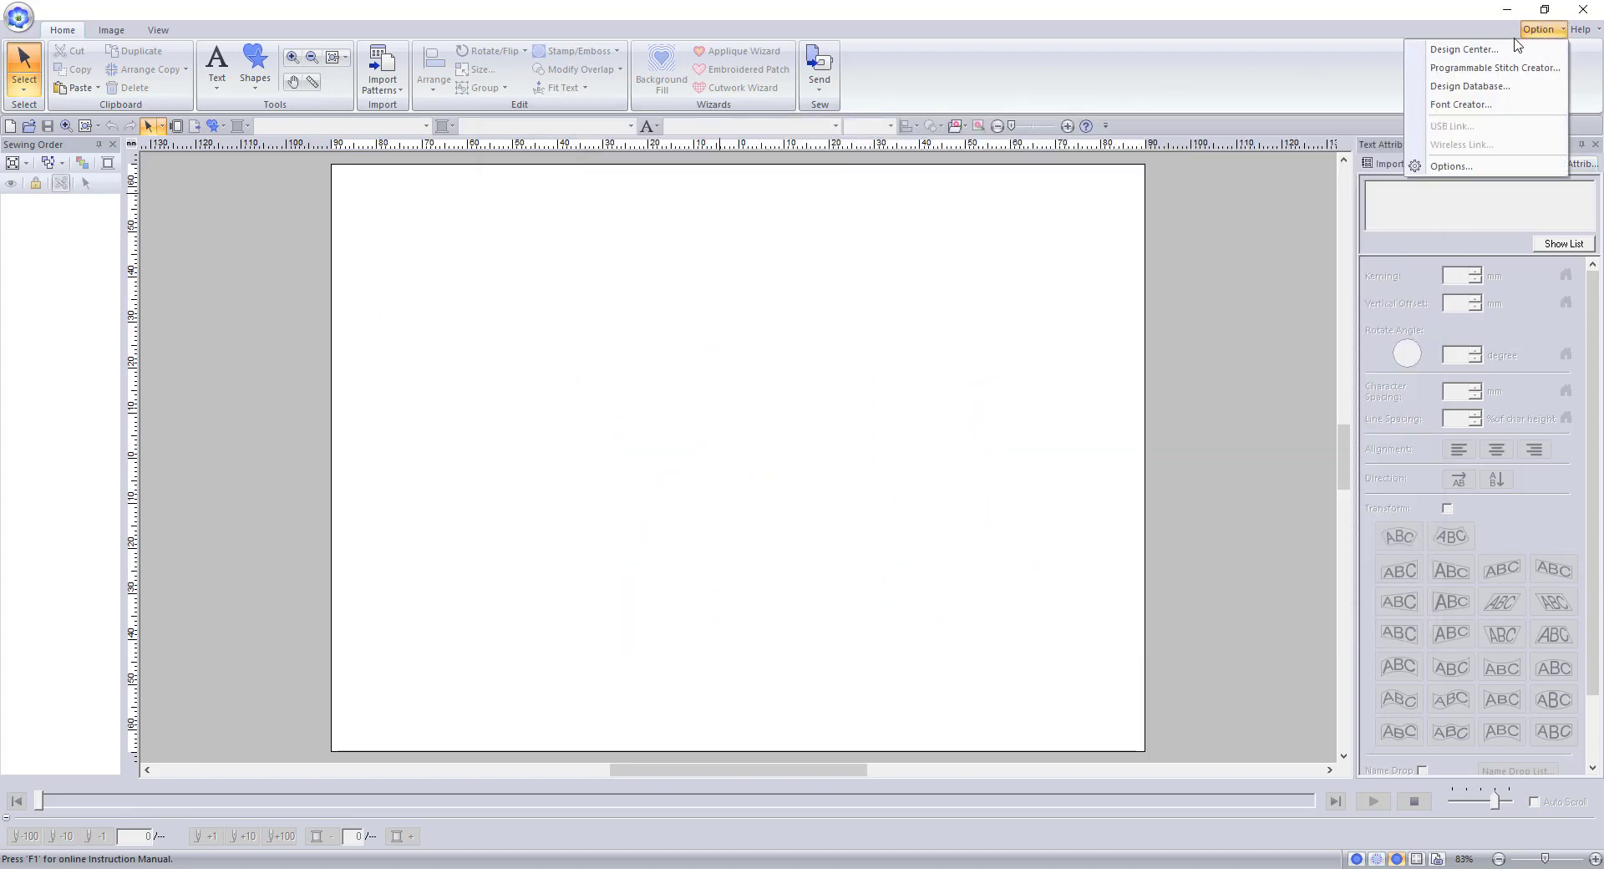
left_click(1460, 105)
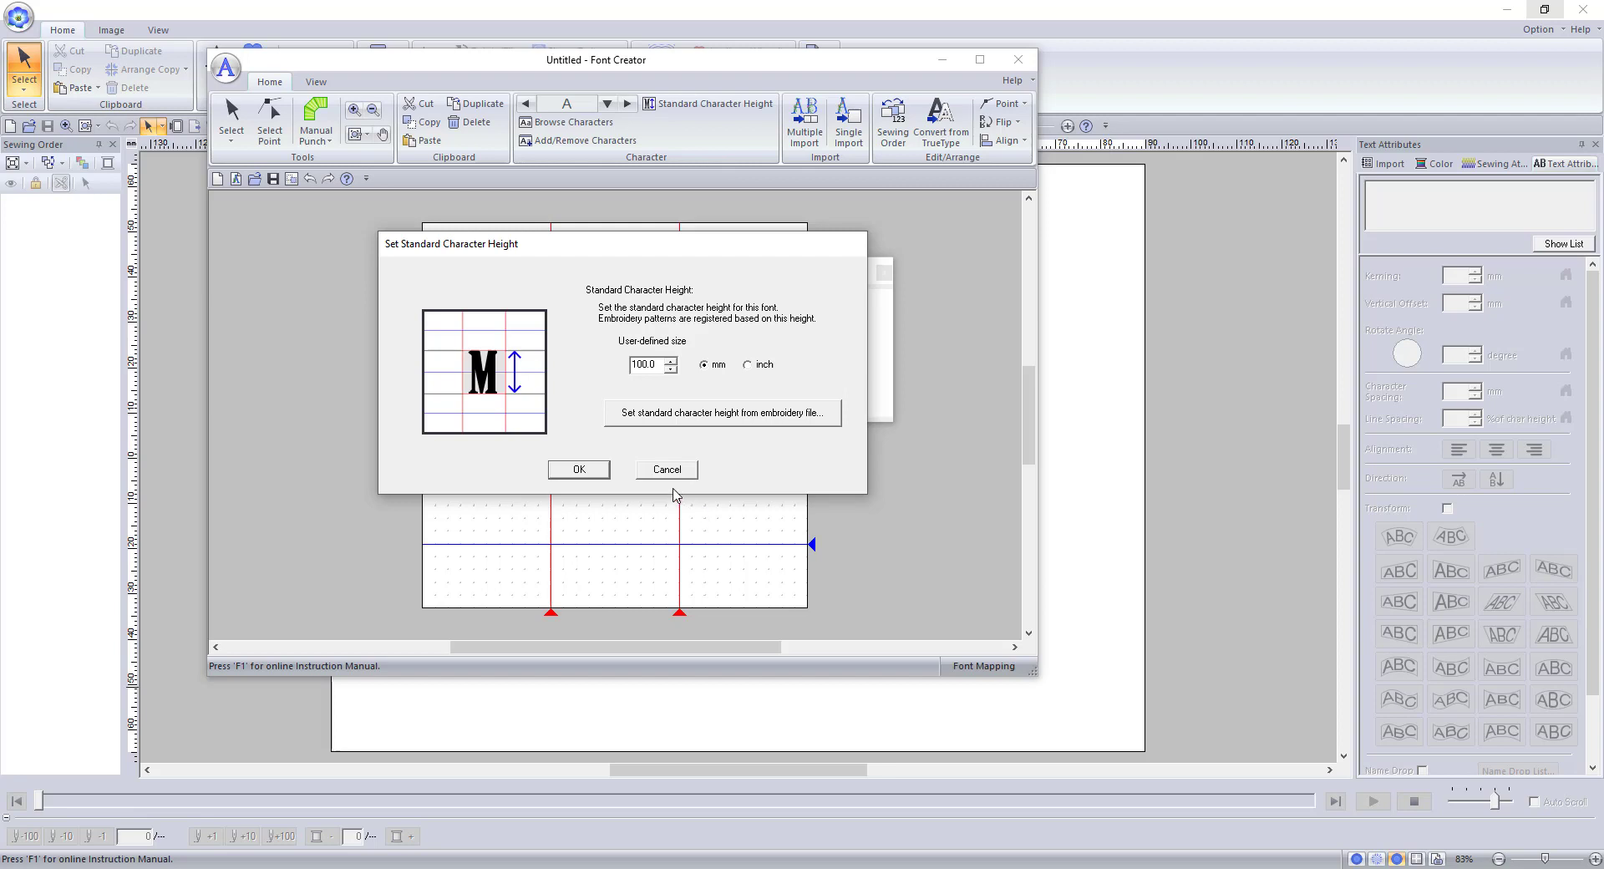
Step: Accept the 100.0 mm height, then step through characters to C and back to A
left_click(567, 476)
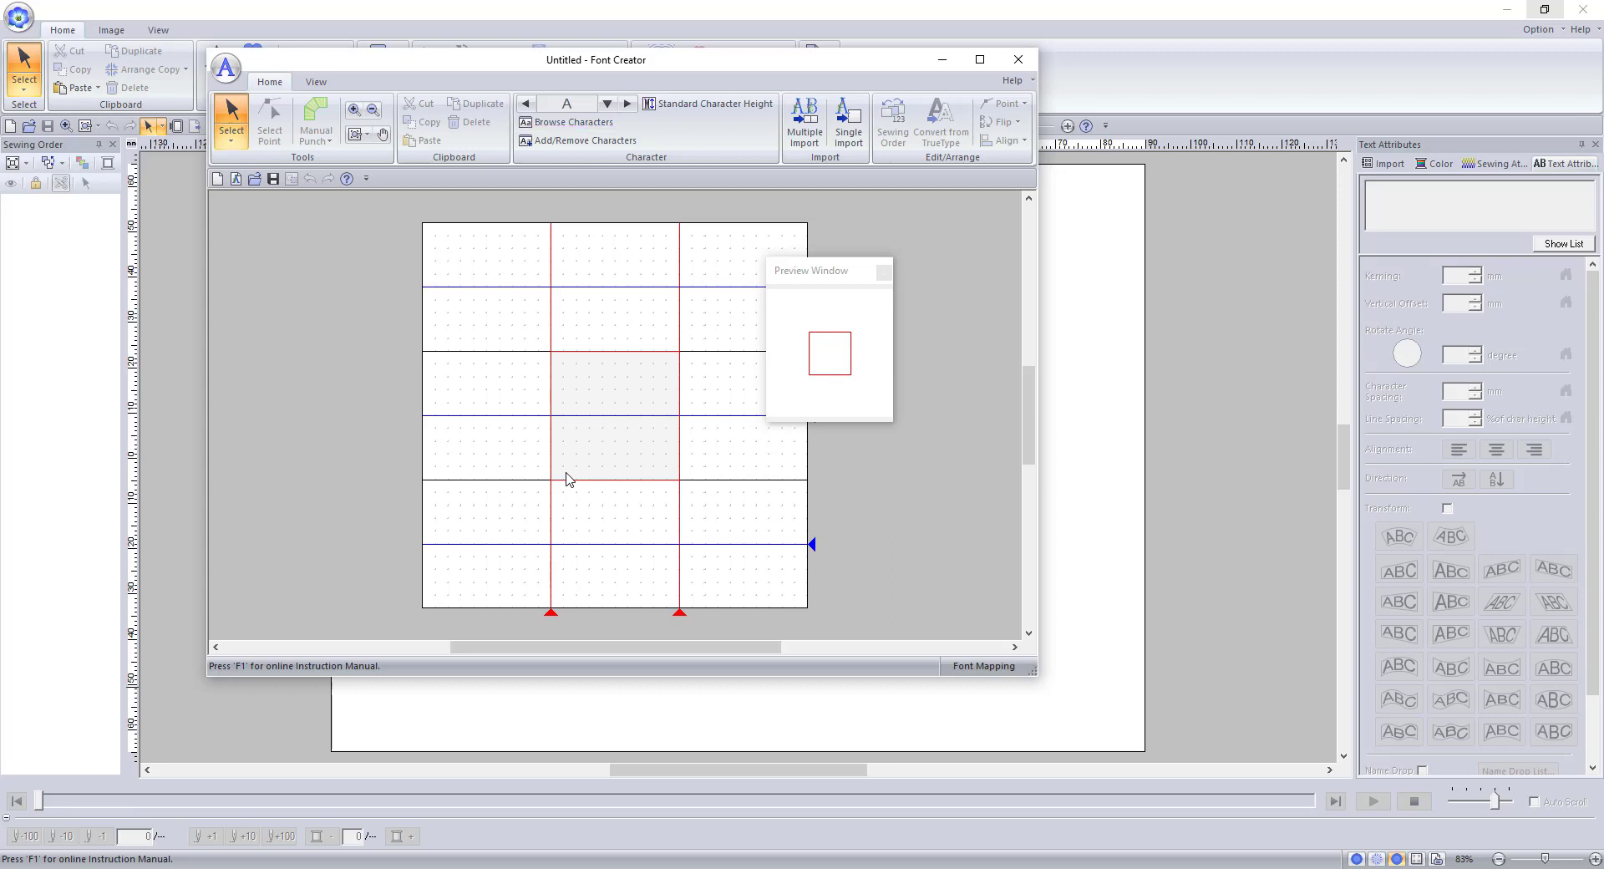
left_click(627, 104)
left_click(627, 104)
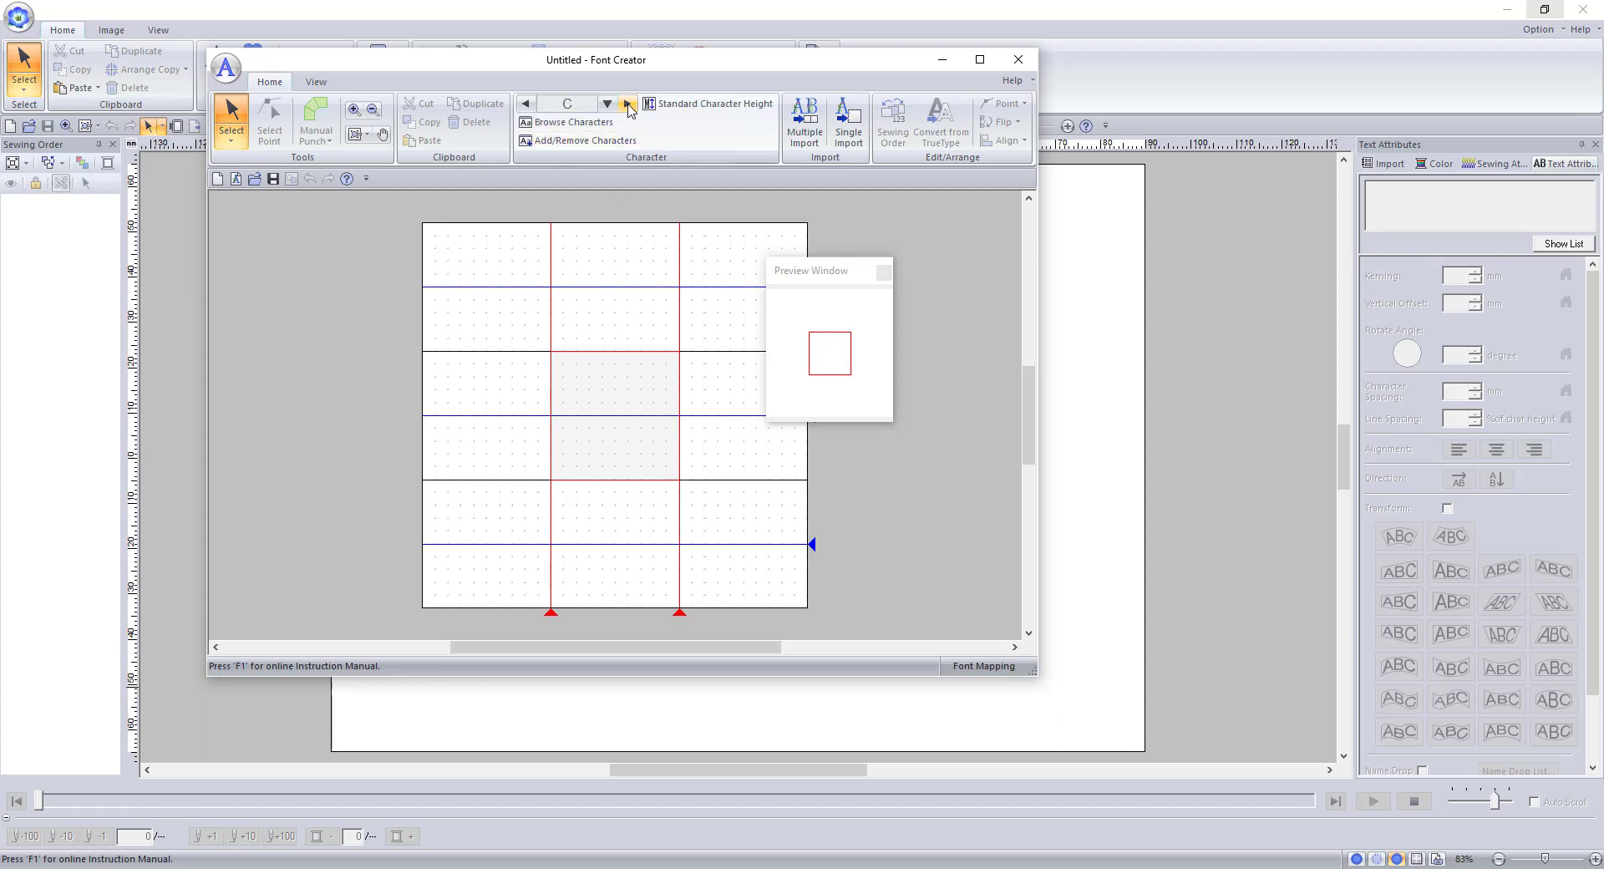
left_click(528, 106)
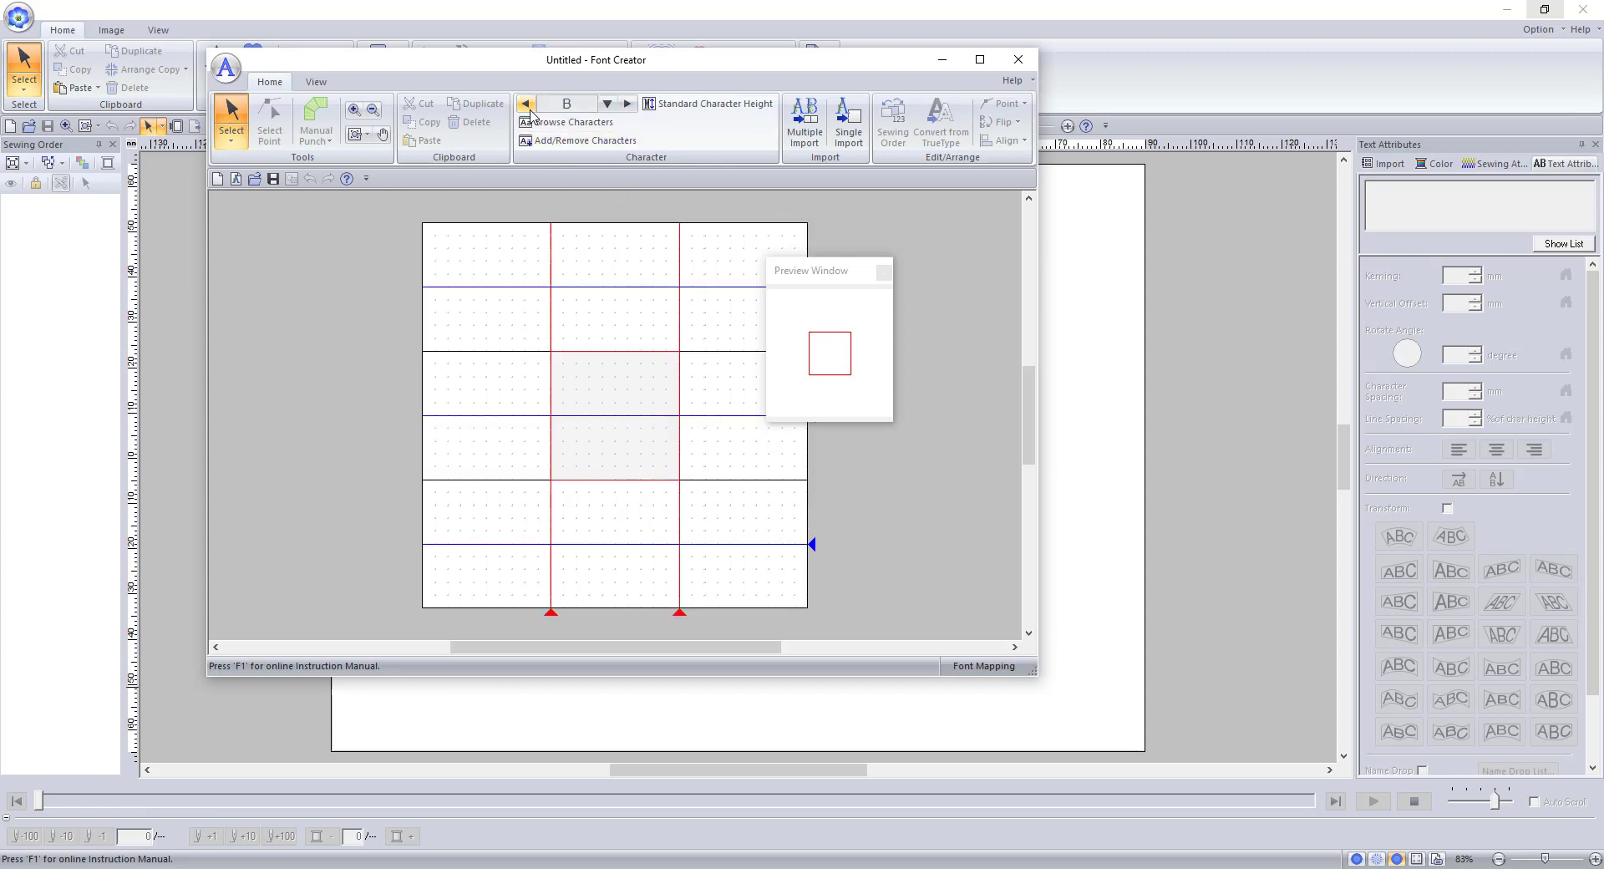
left_click(528, 106)
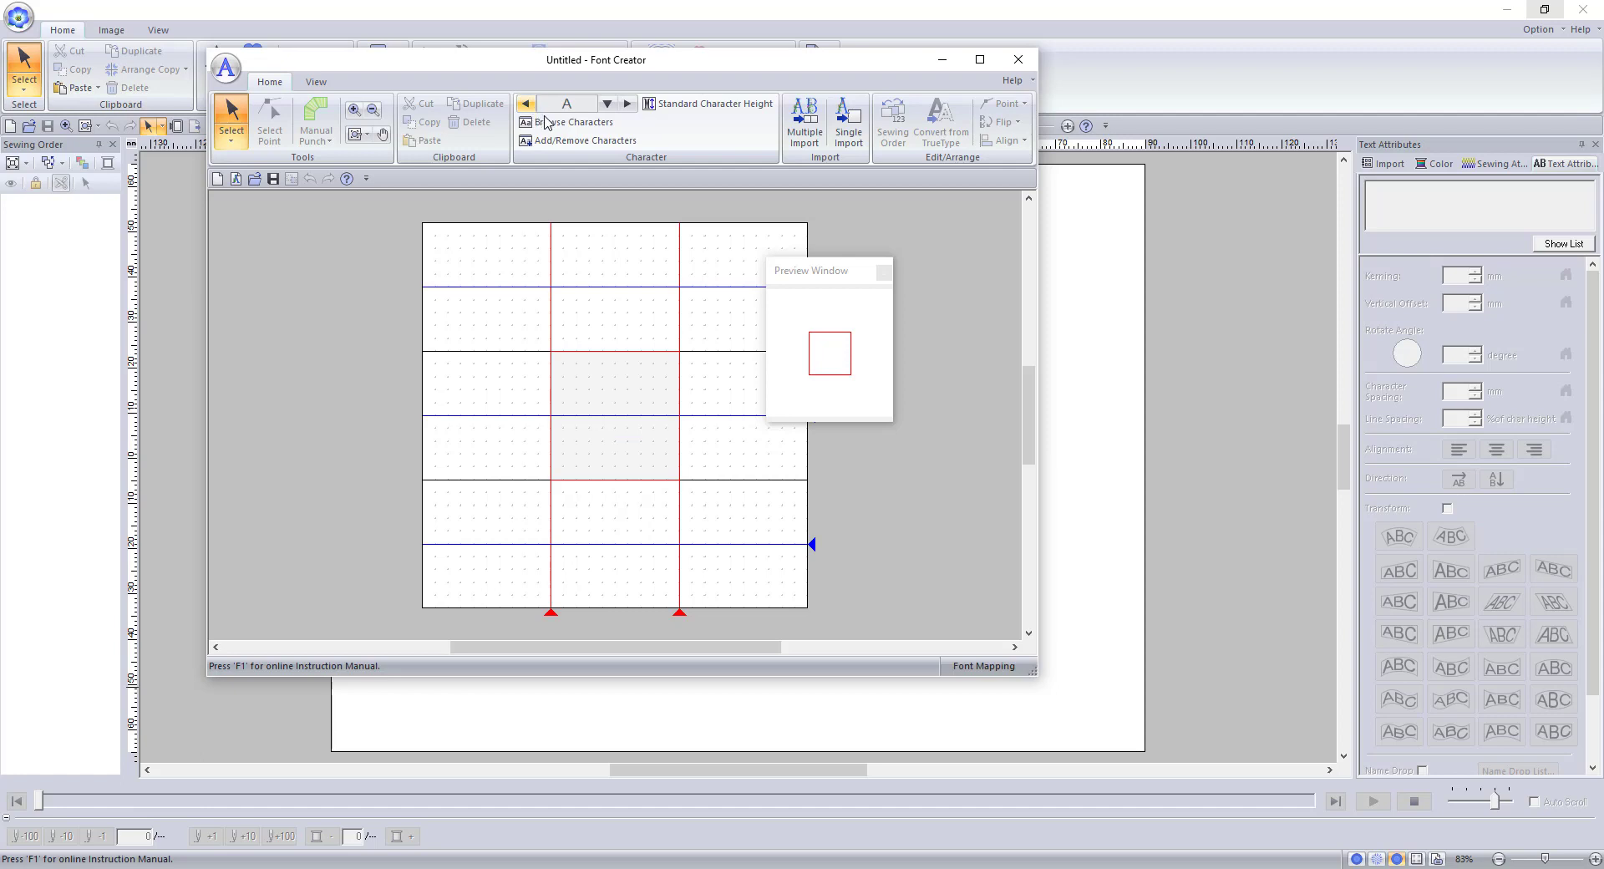
Step: Point Multiple Import at the 50mm1 folder, then close that window
left_click(806, 130)
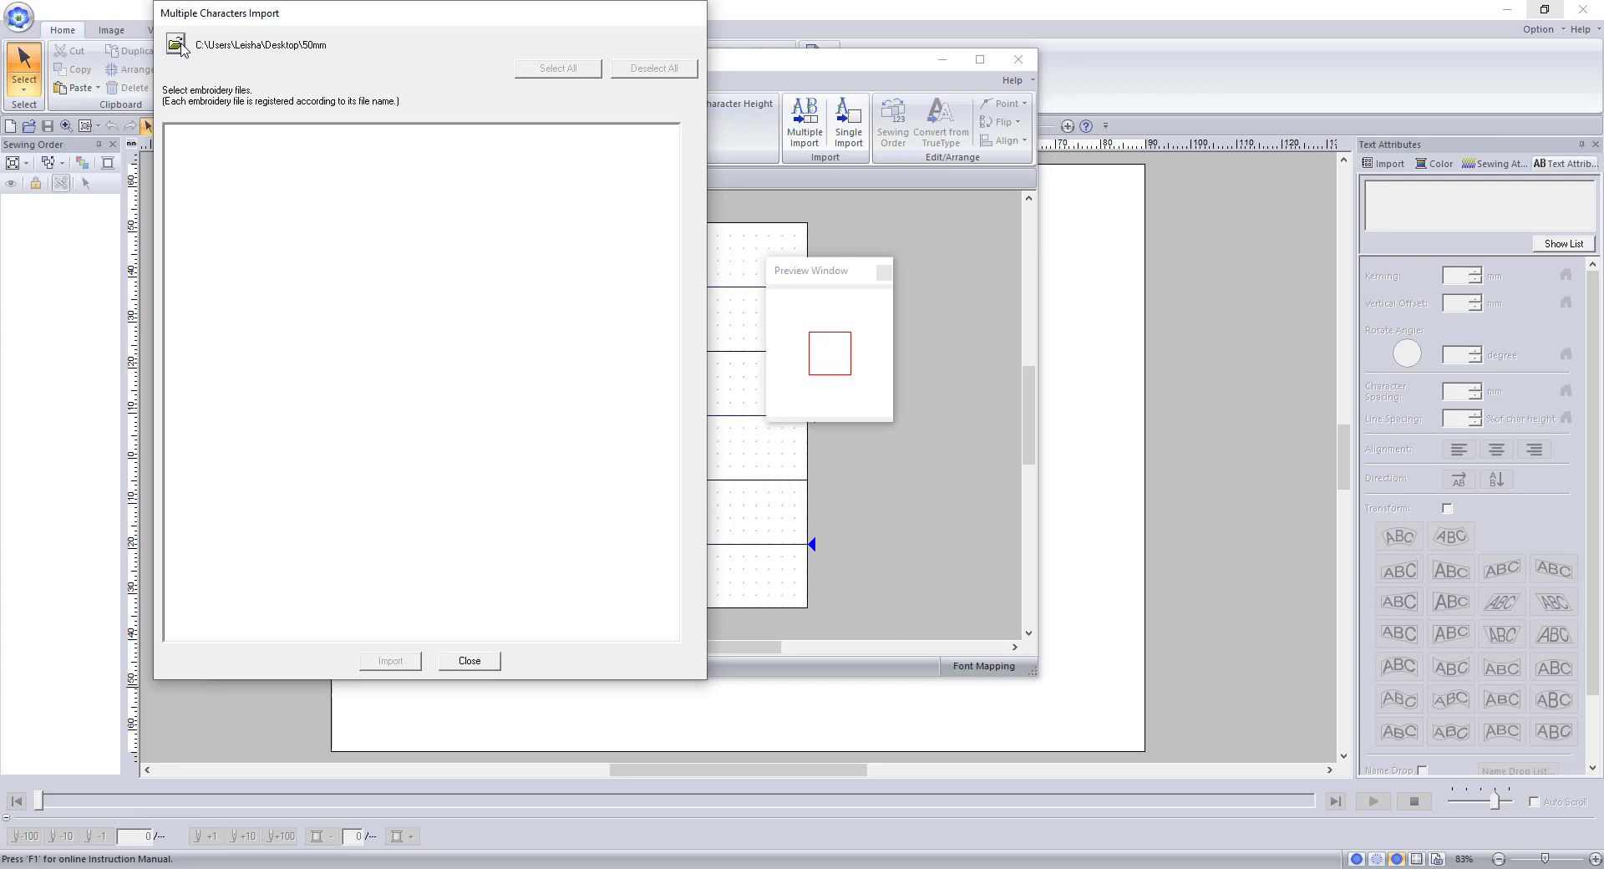
left_click(178, 45)
scroll(622, 355, "down", 1)
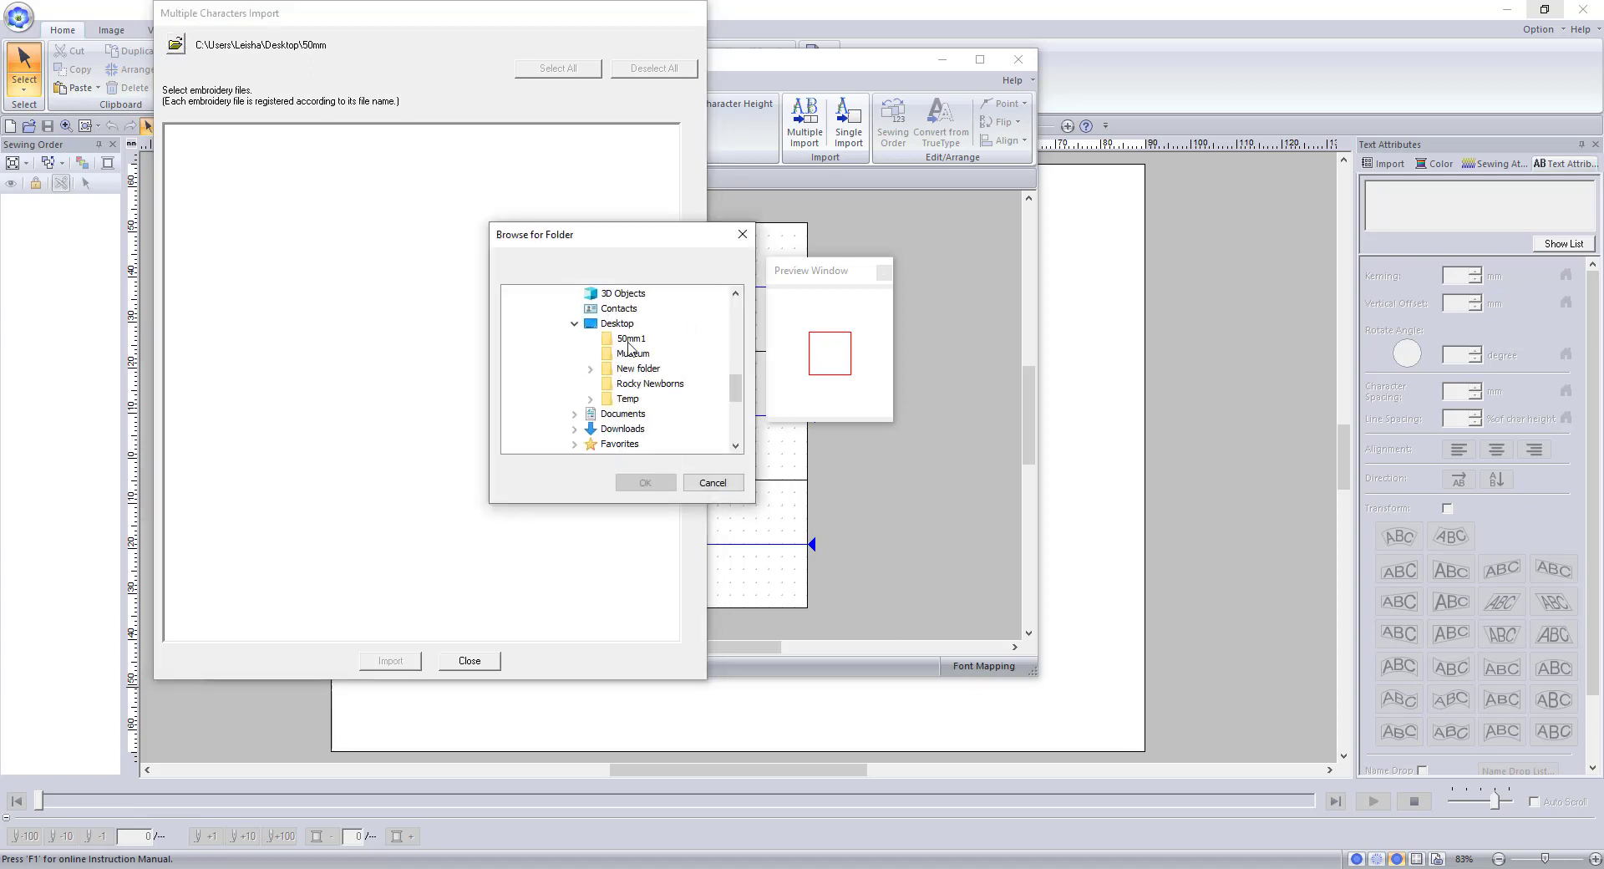
left_click(629, 340)
left_click(645, 482)
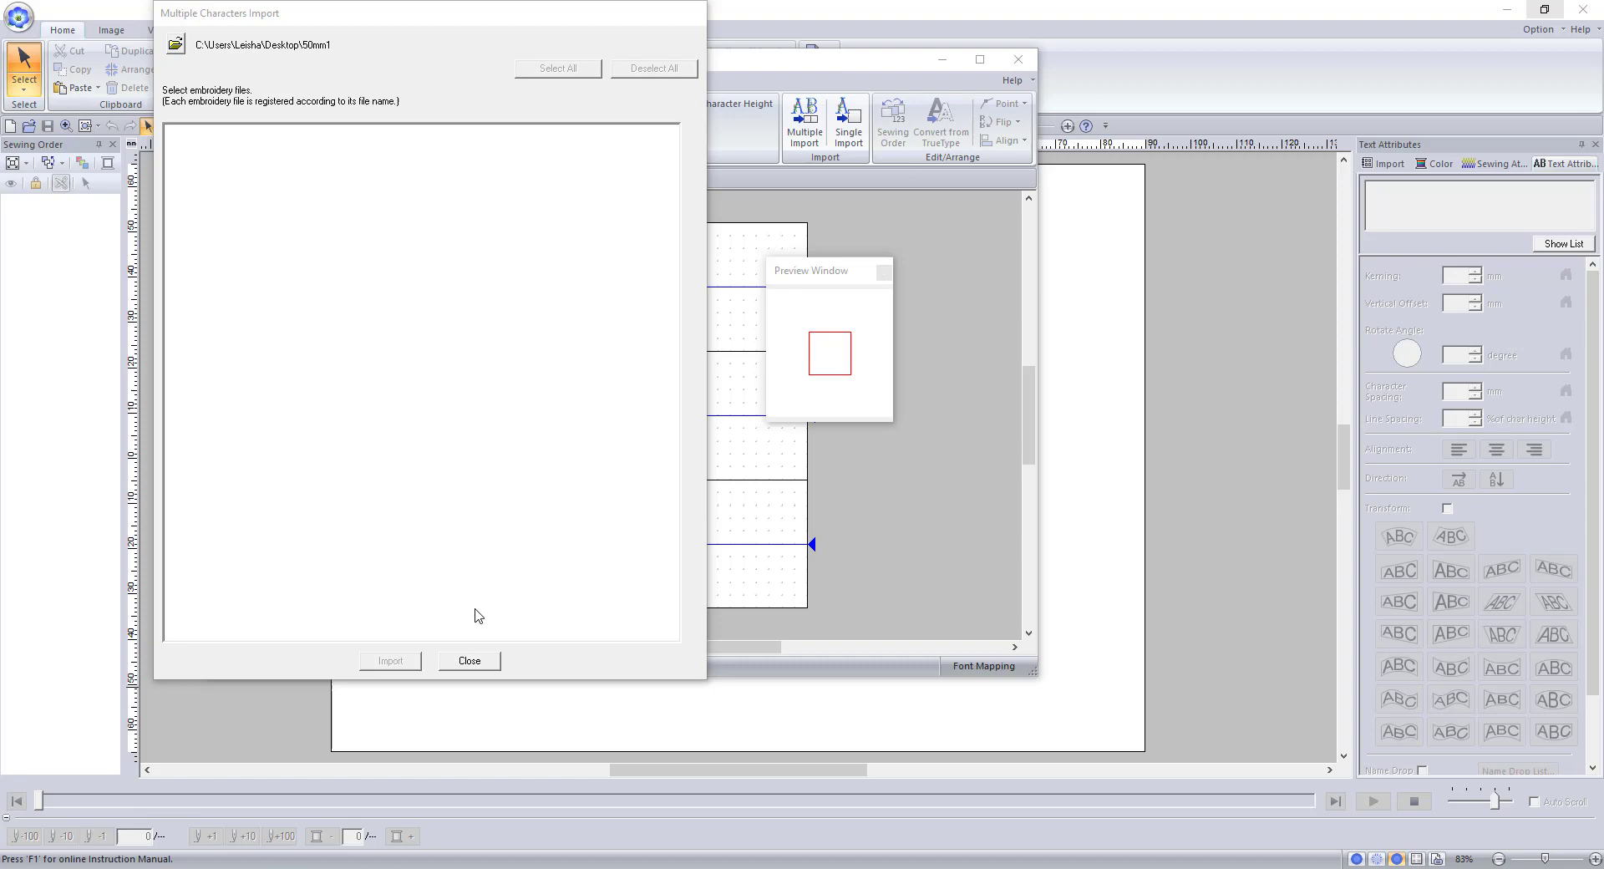
left_click(478, 660)
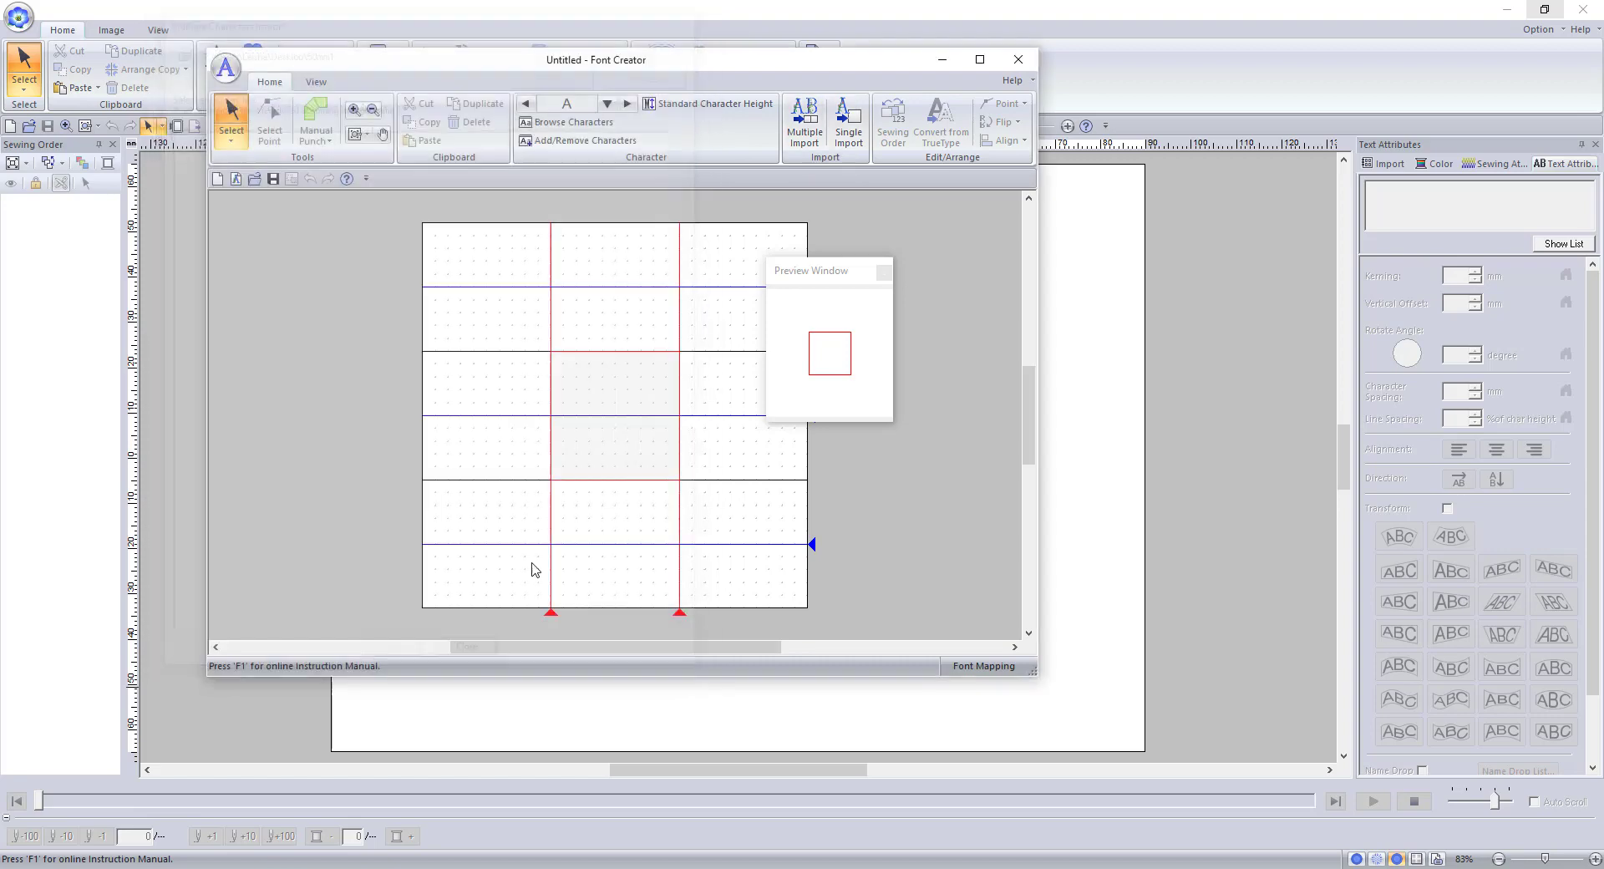
Step: Point Single Import at the 50mm1 folder, then close the dialog
left_click(850, 143)
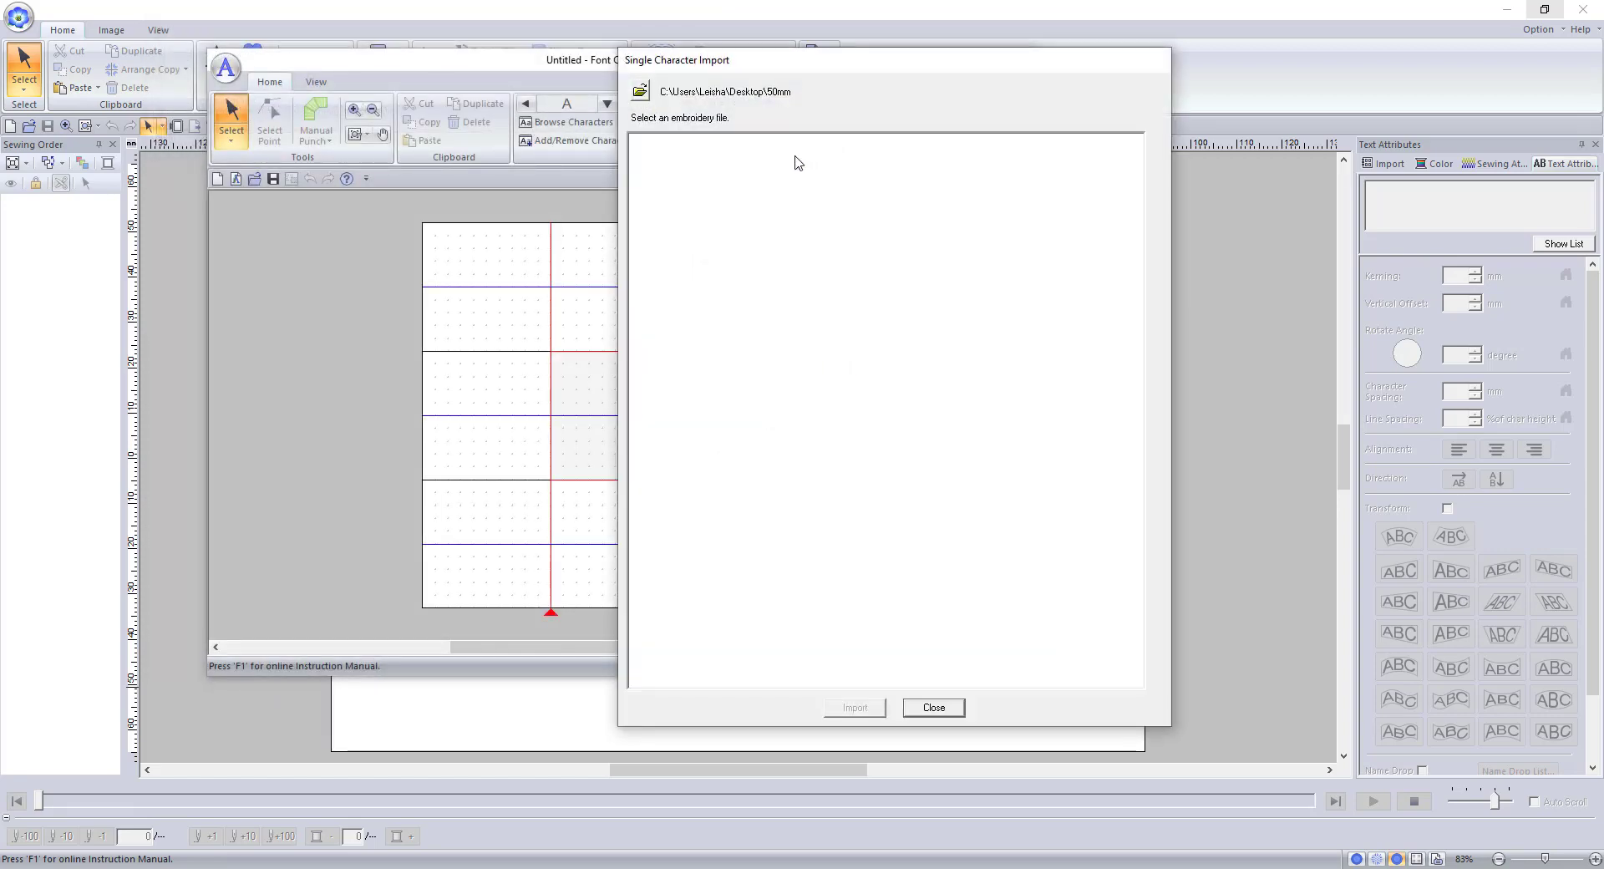
left_click(639, 91)
left_click(639, 384)
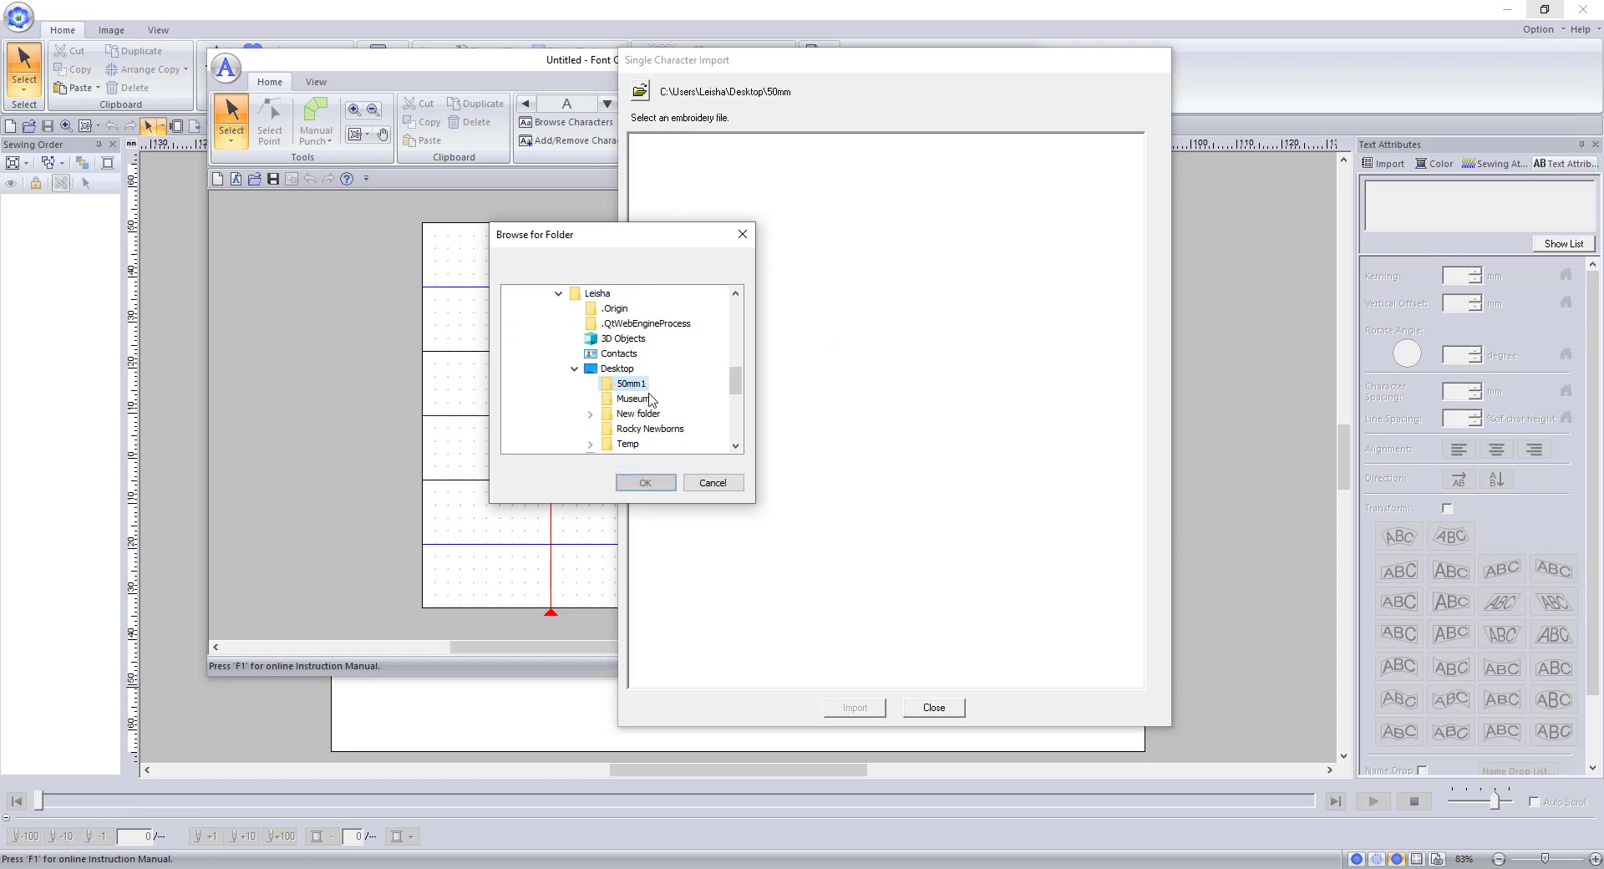
left_click(646, 483)
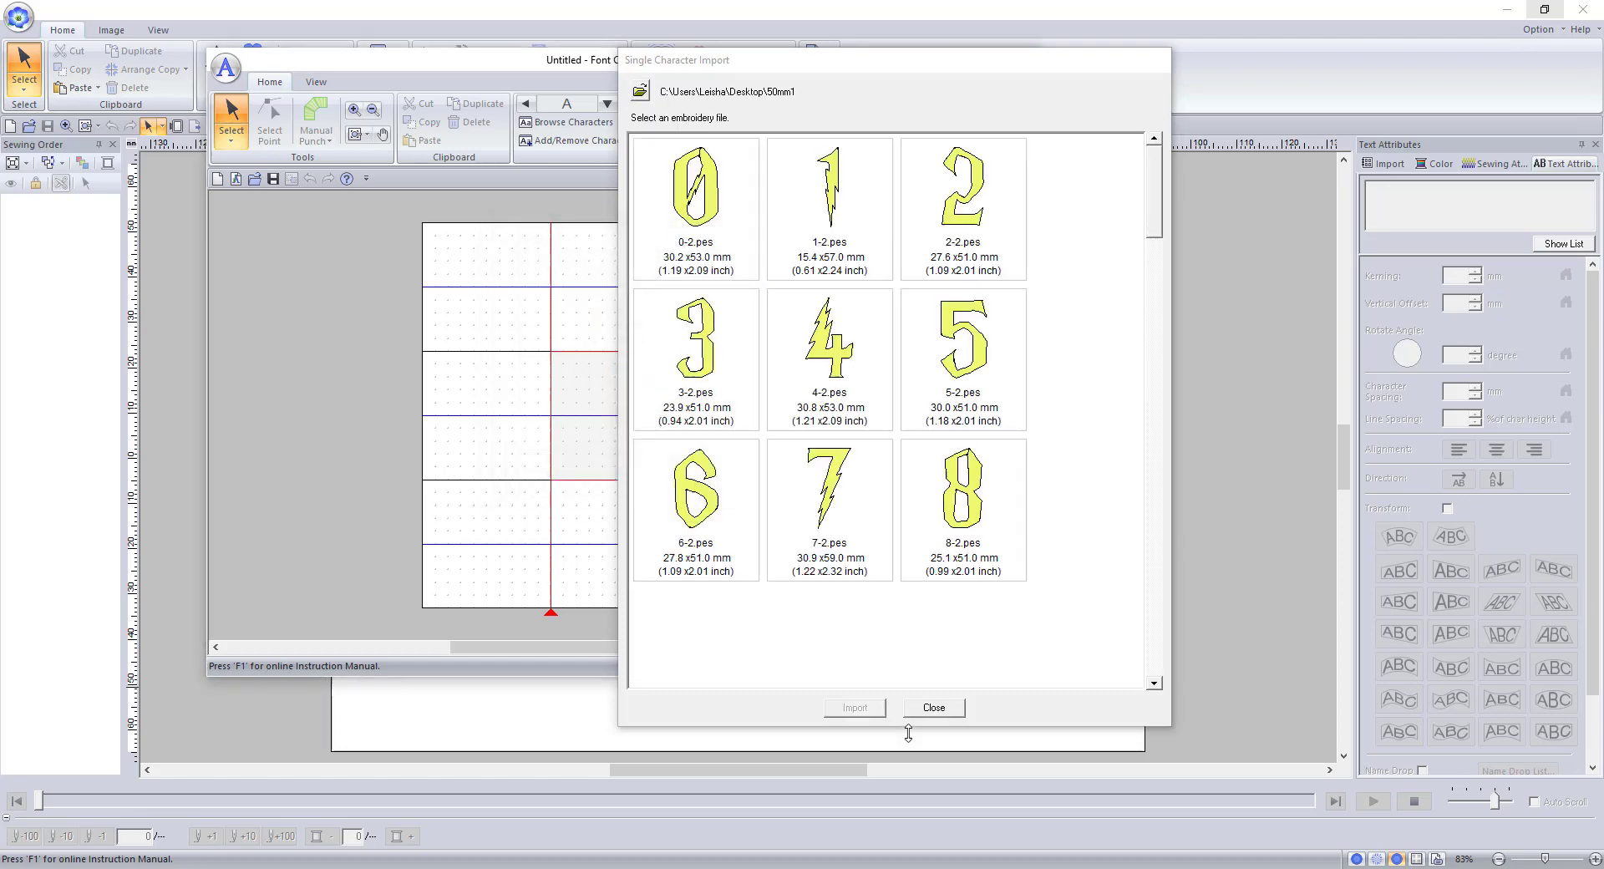
left_click(929, 709)
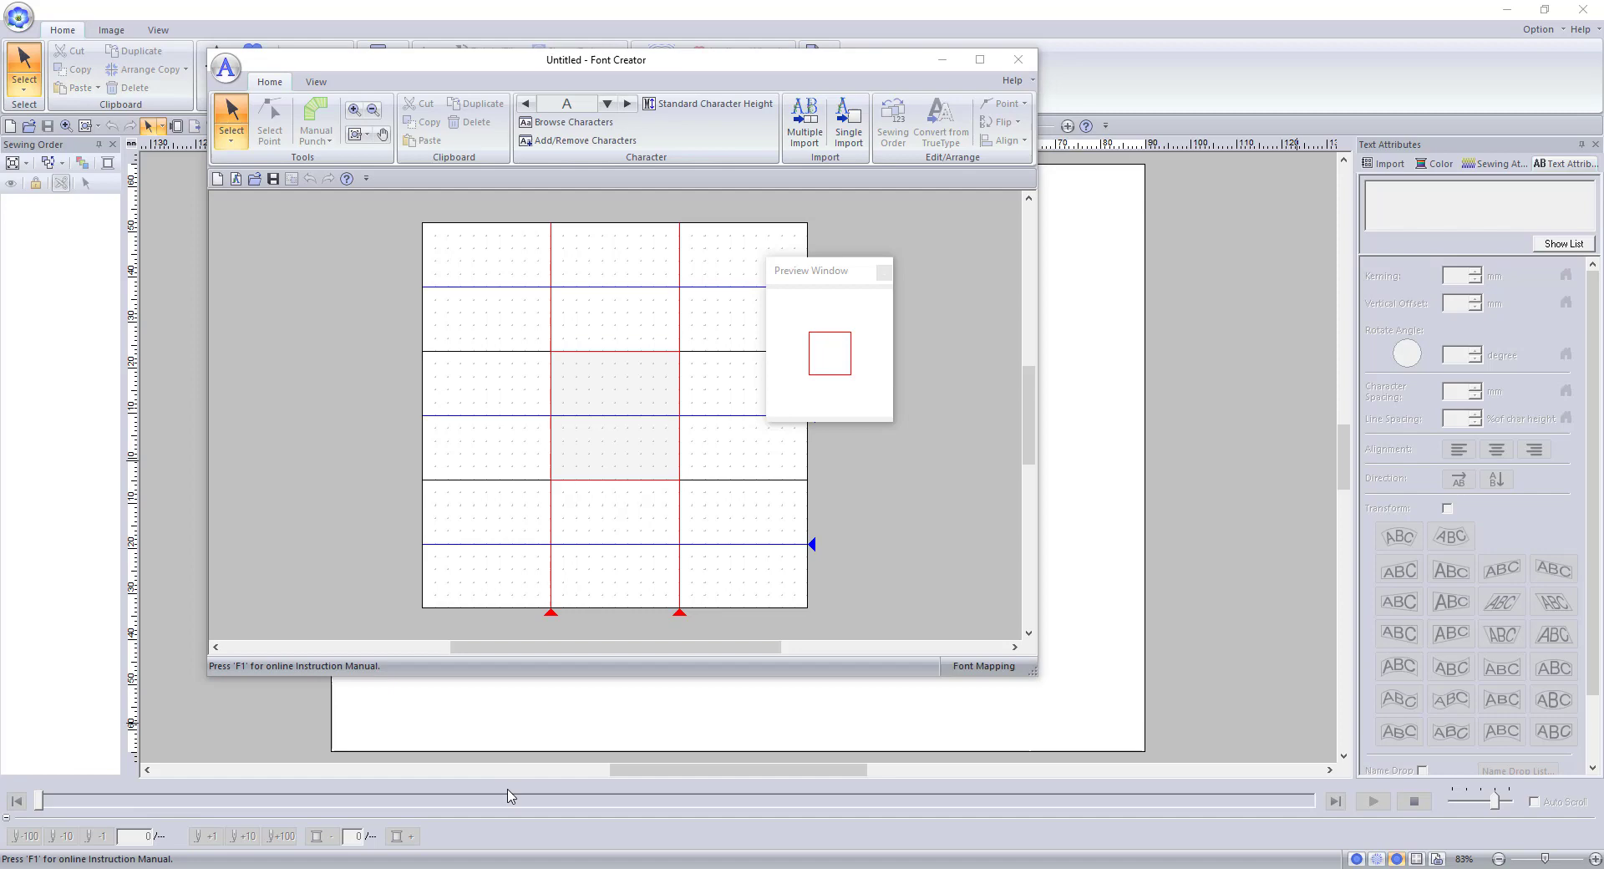
Step: Rename the A2-C and a2-L letter files to u_a and l_a
left_click(525, 864)
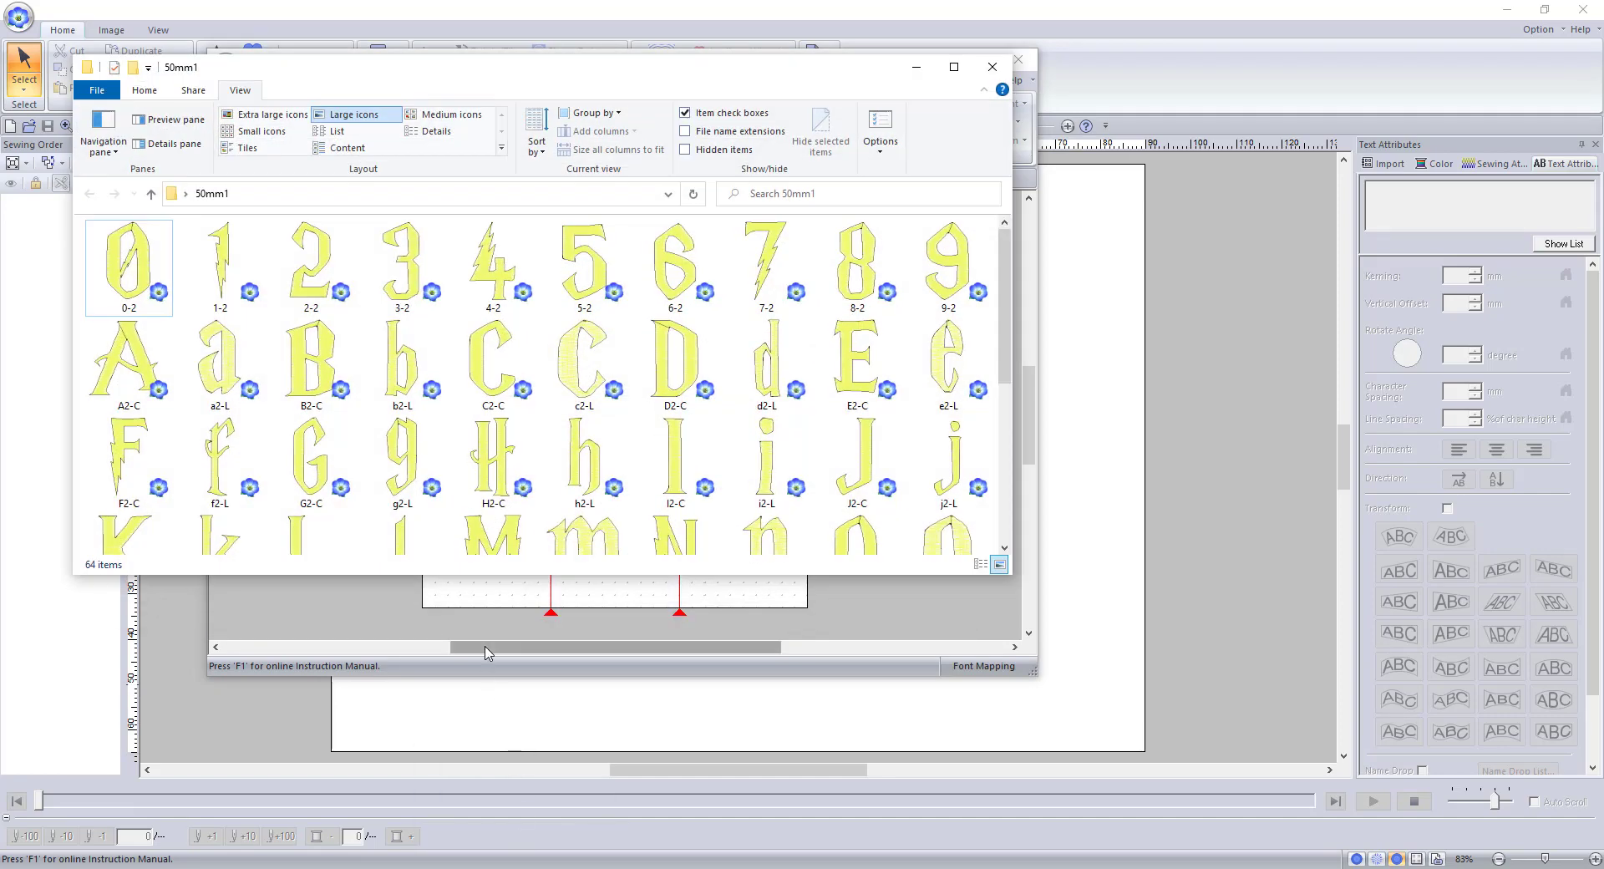
left_click(131, 411)
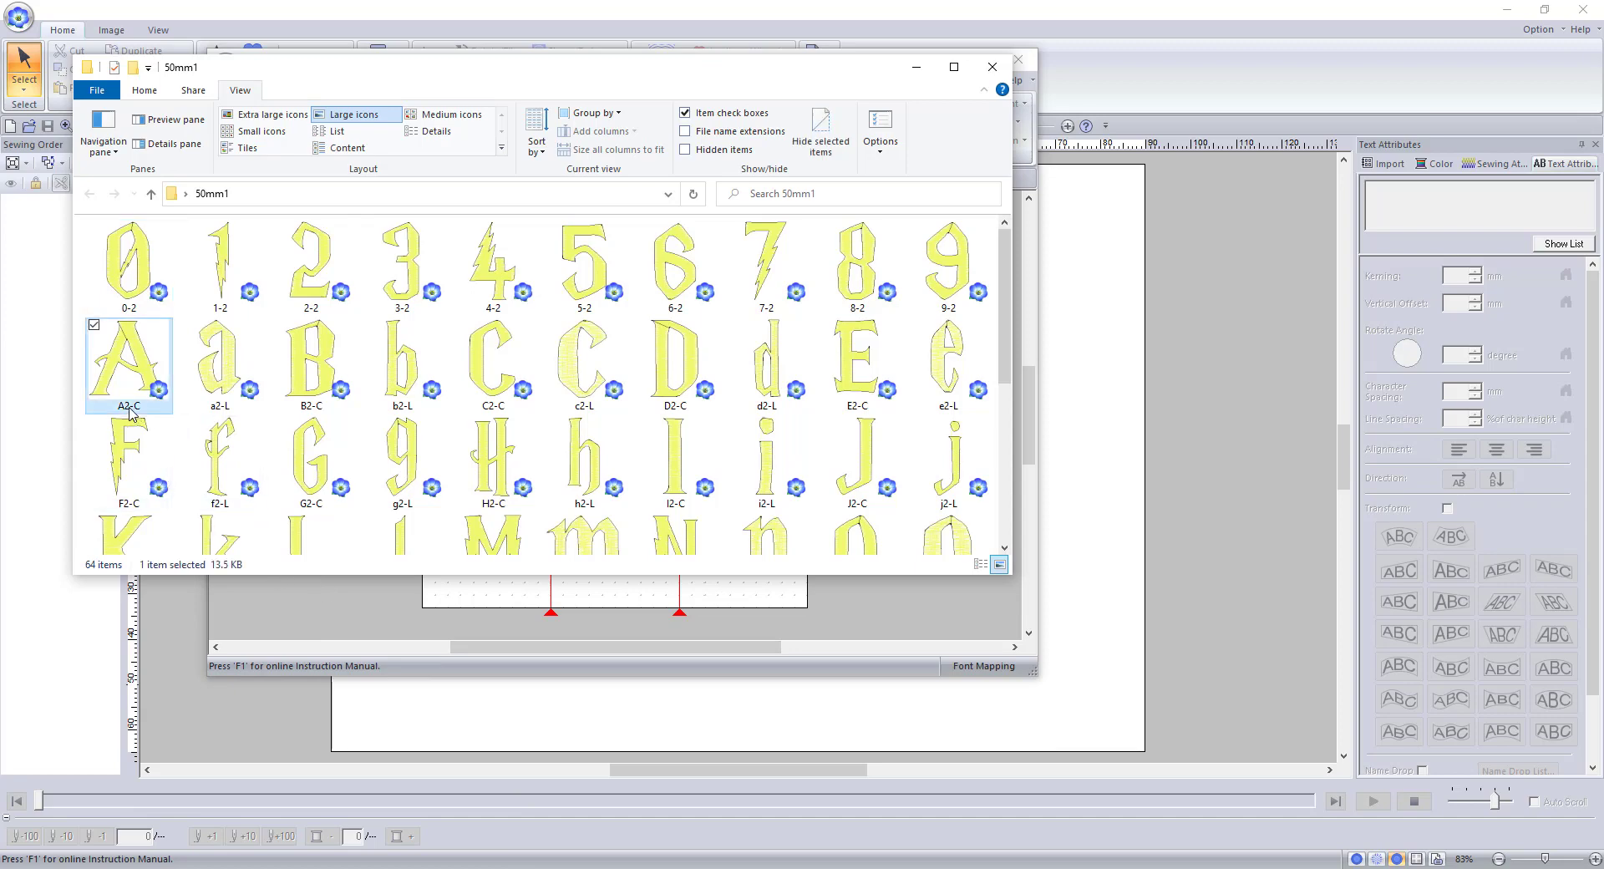
left_click(130, 408)
type("u_a")
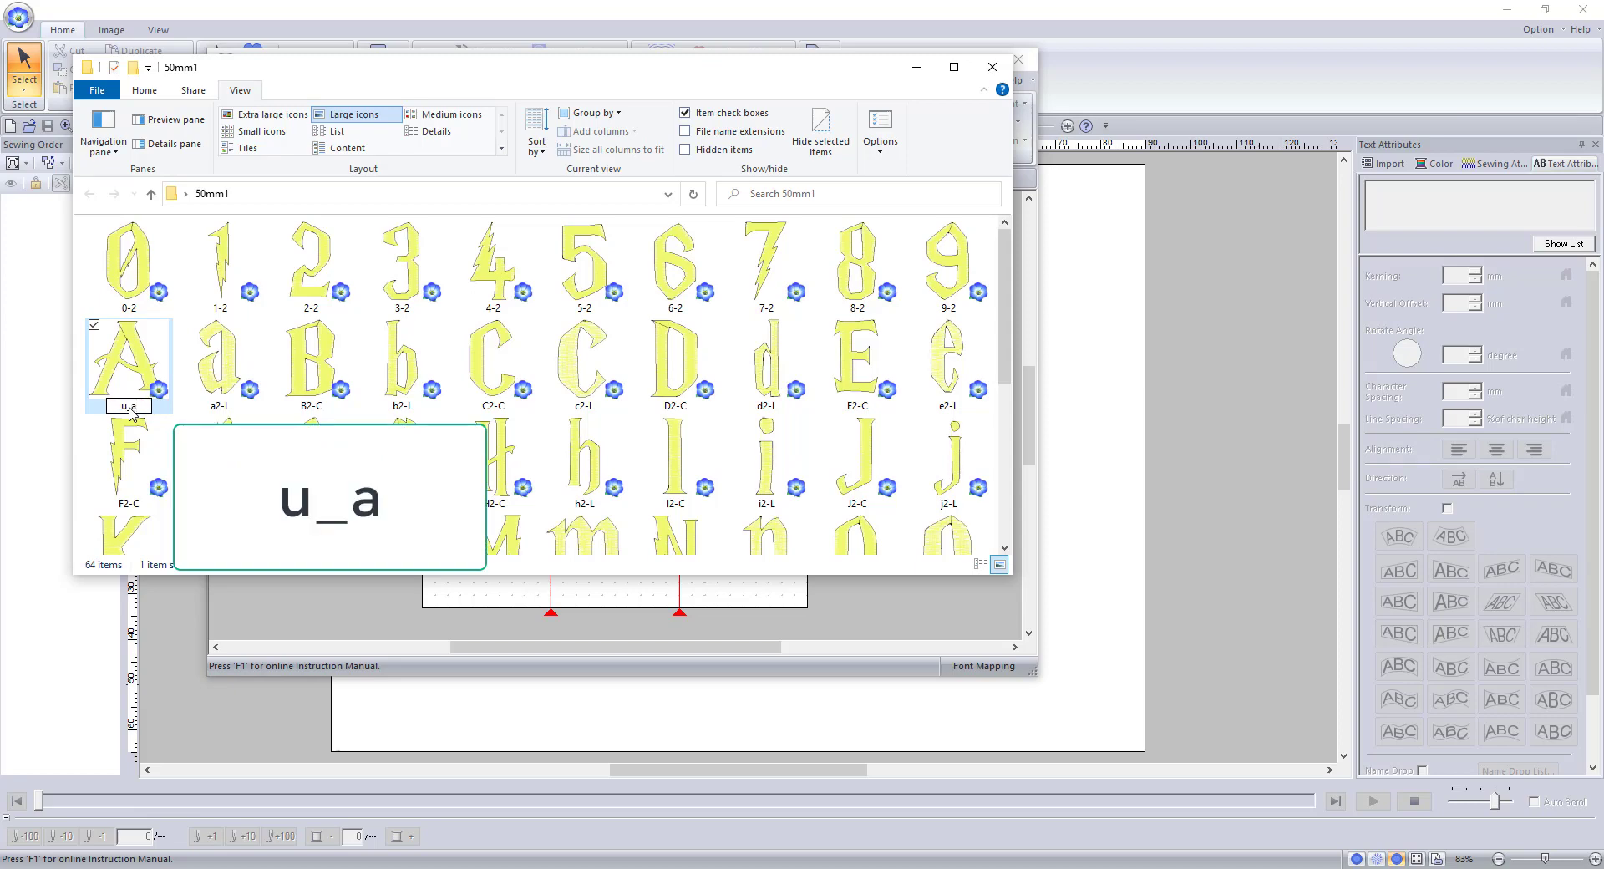
left_click(220, 411)
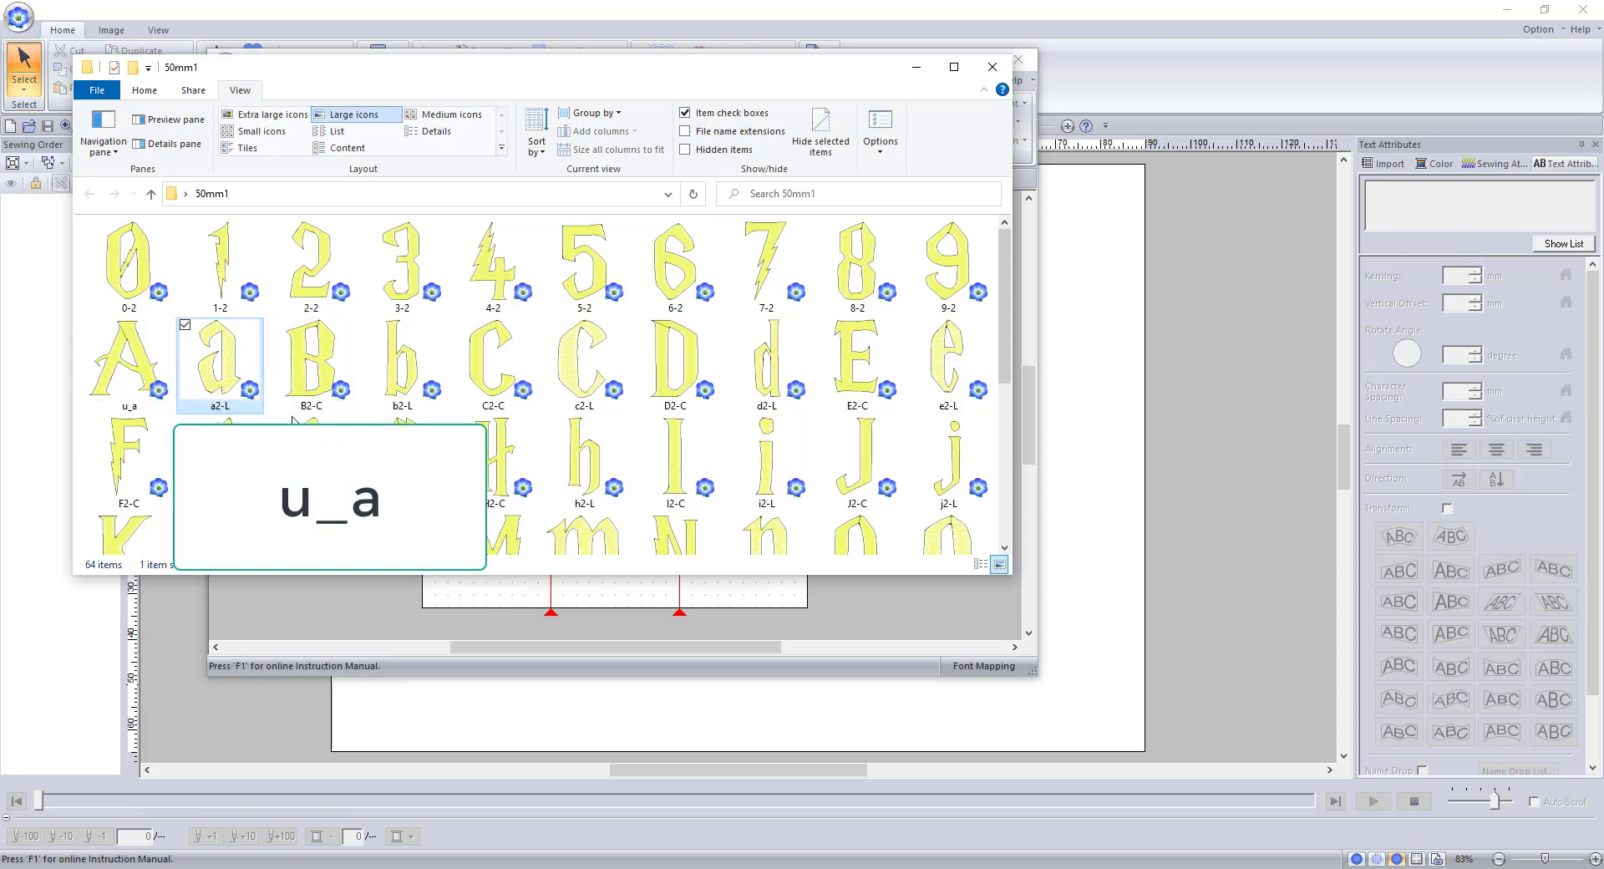
left_click(218, 406)
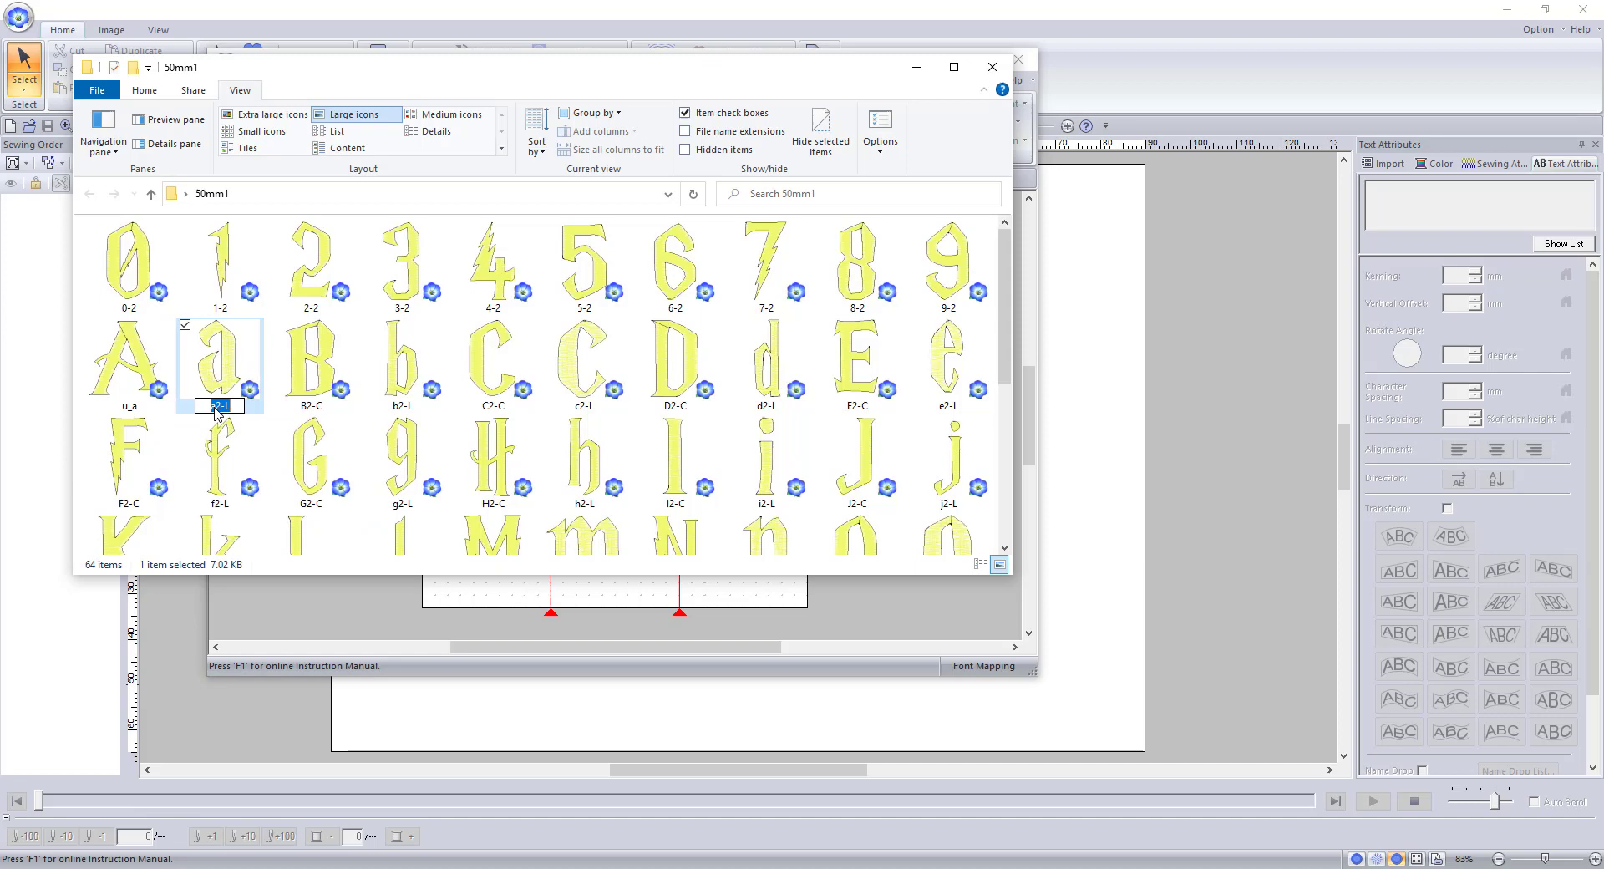
key("BackSpace")
type("l_a")
left_click(311, 413)
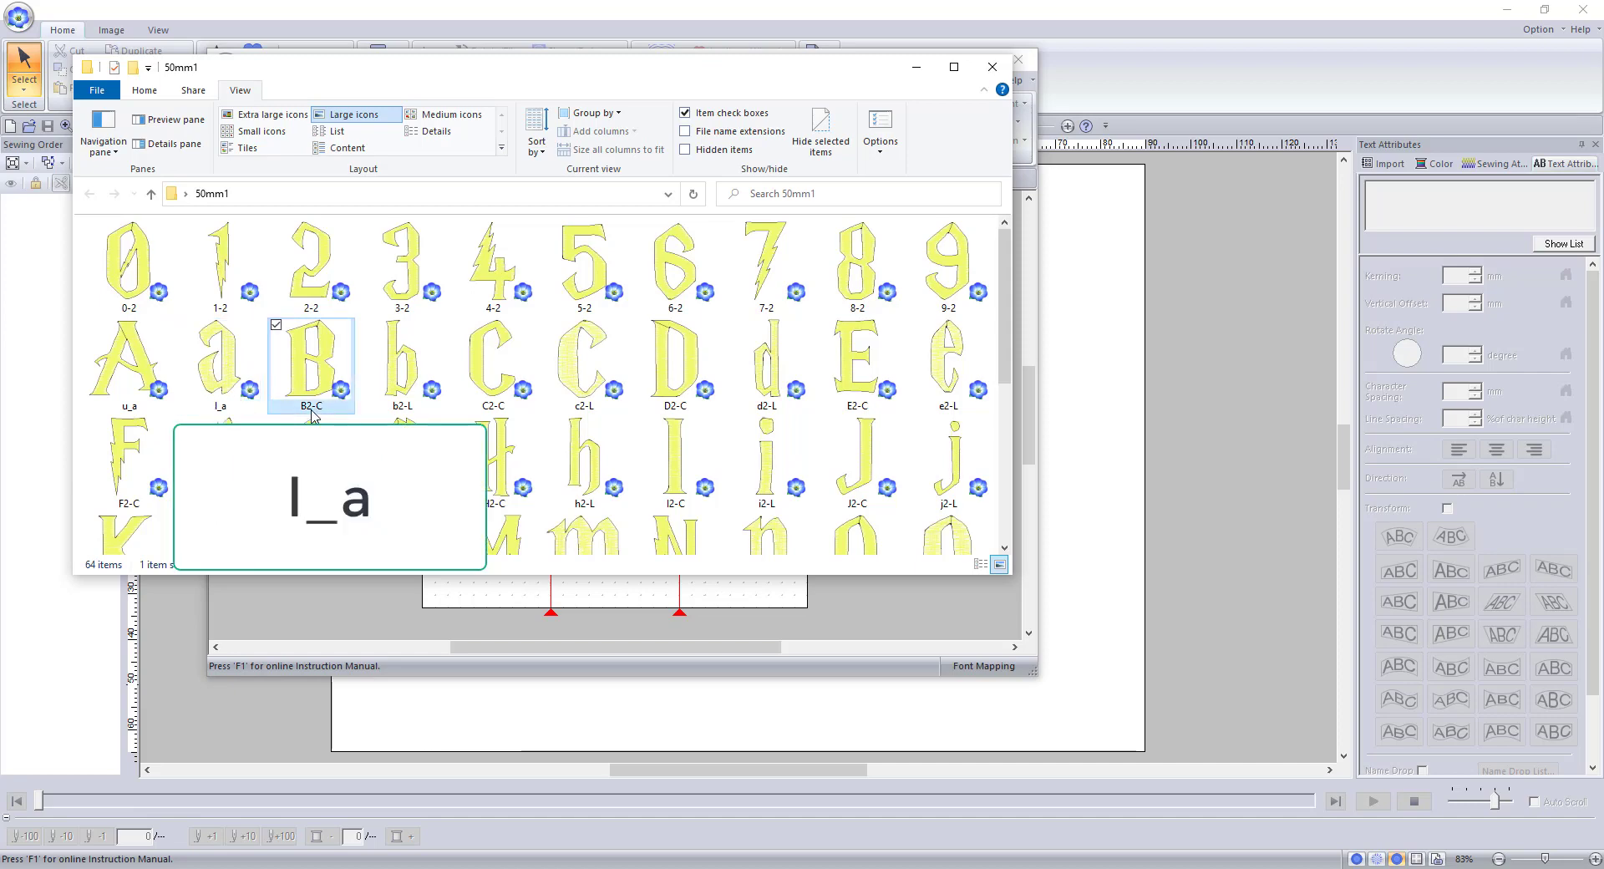
Step: Rename the remaining letter files in sequence as u_b, l_b through u_u, l_u
key("F2")
type("u_b")
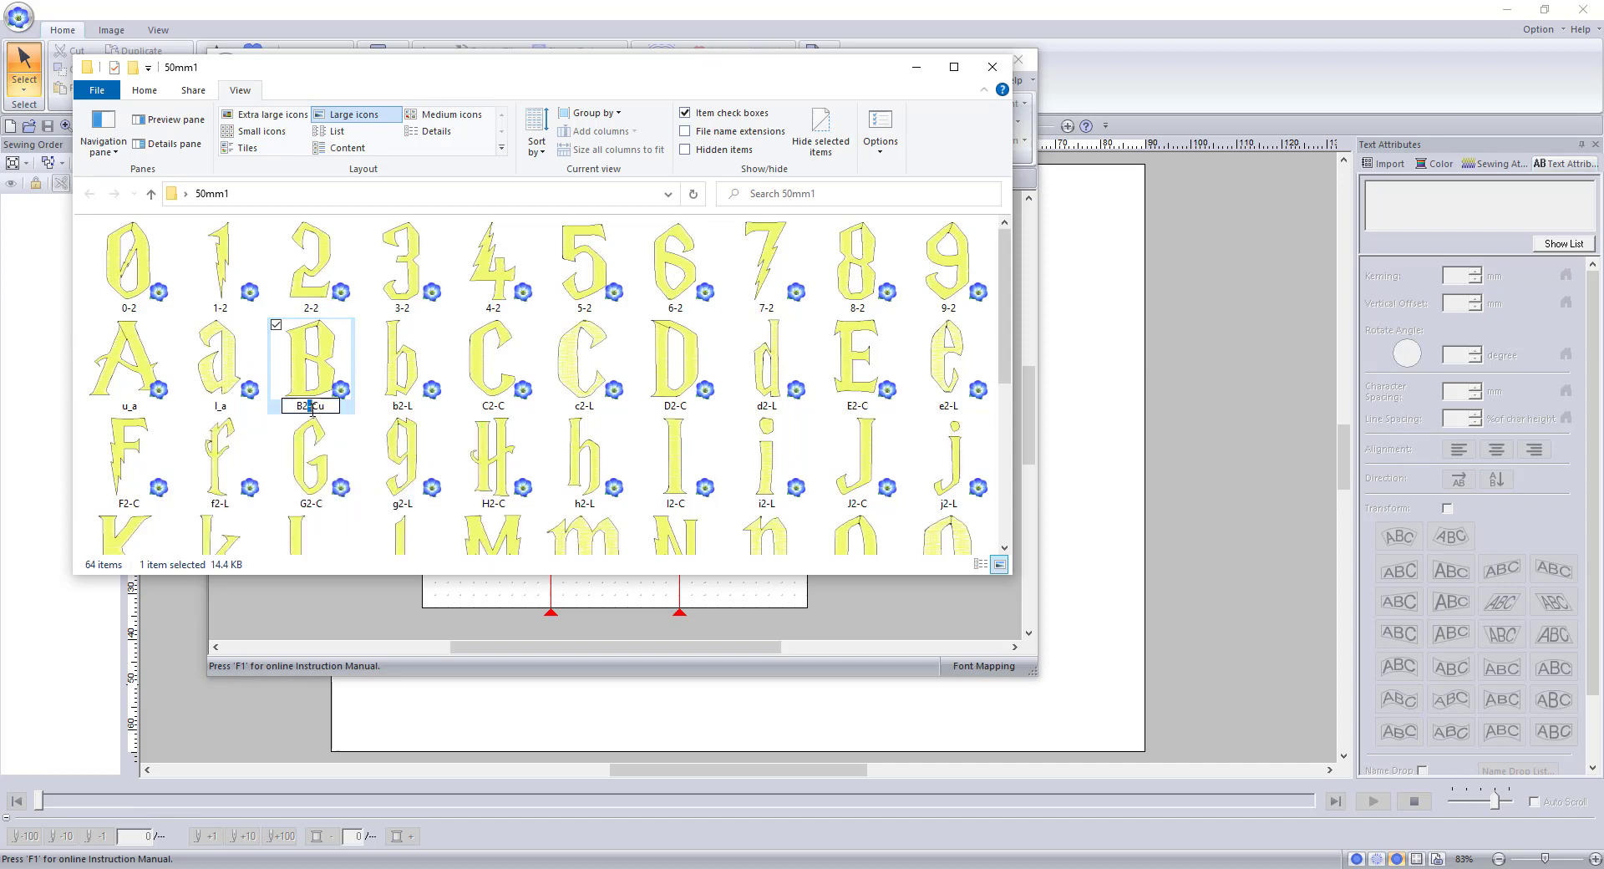
key("Tab")
type("l_b")
key("Tab")
type("u_c")
key("Tab")
type("l_c\tu_d\tl_d\tu_e\tl_e\tu_f\tl_f")
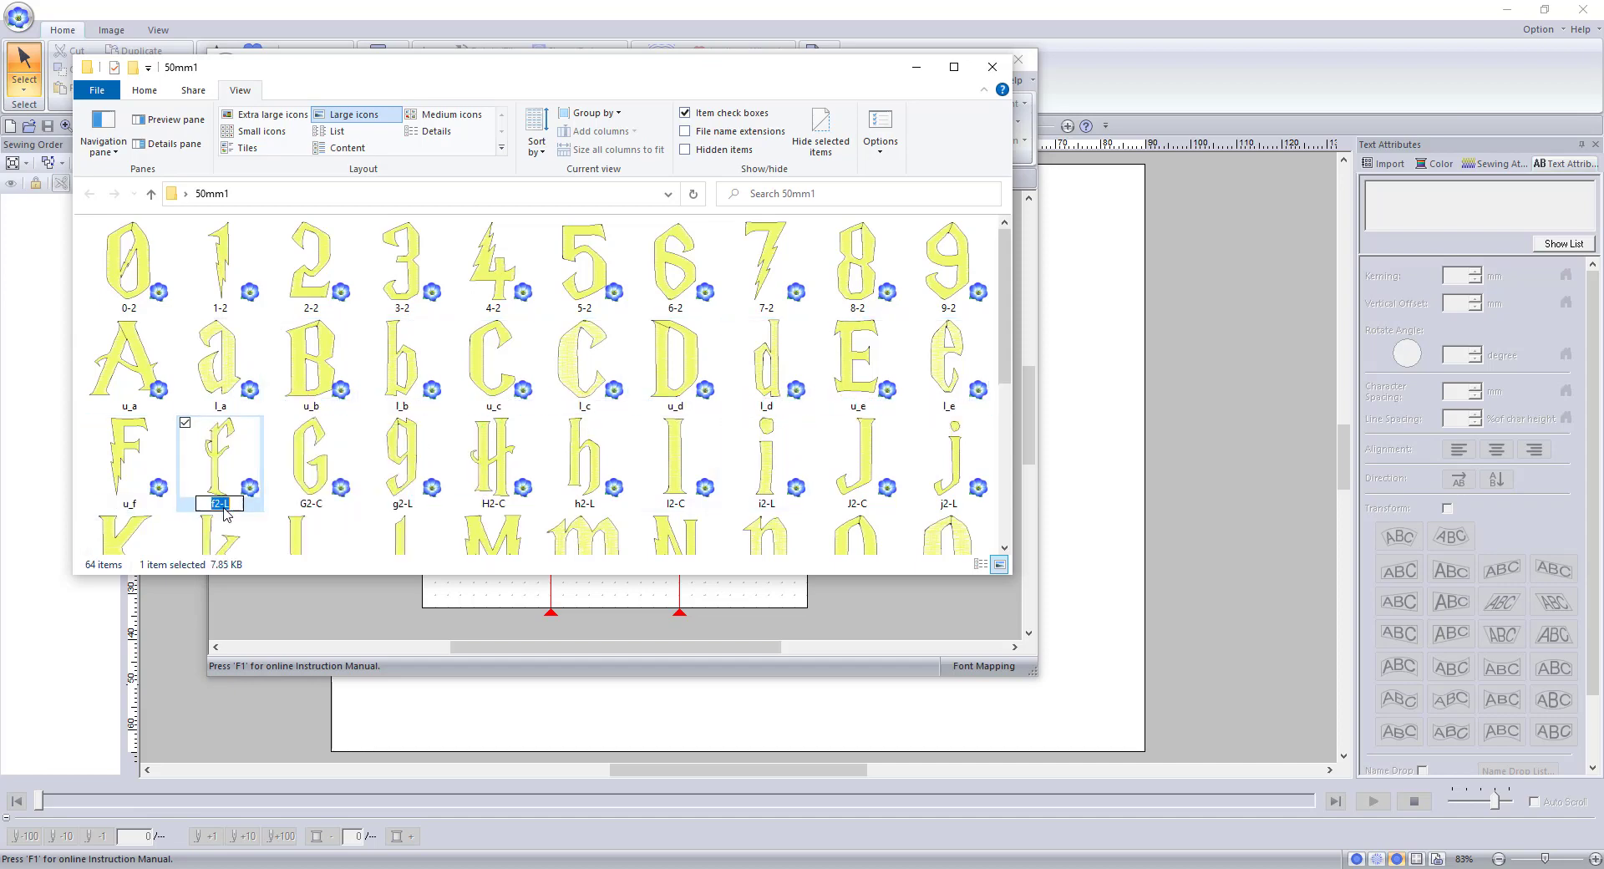
type("\tu_g\tl_g\tu_h\tl_h\tu_i\tl_i\tu_j\tl_j")
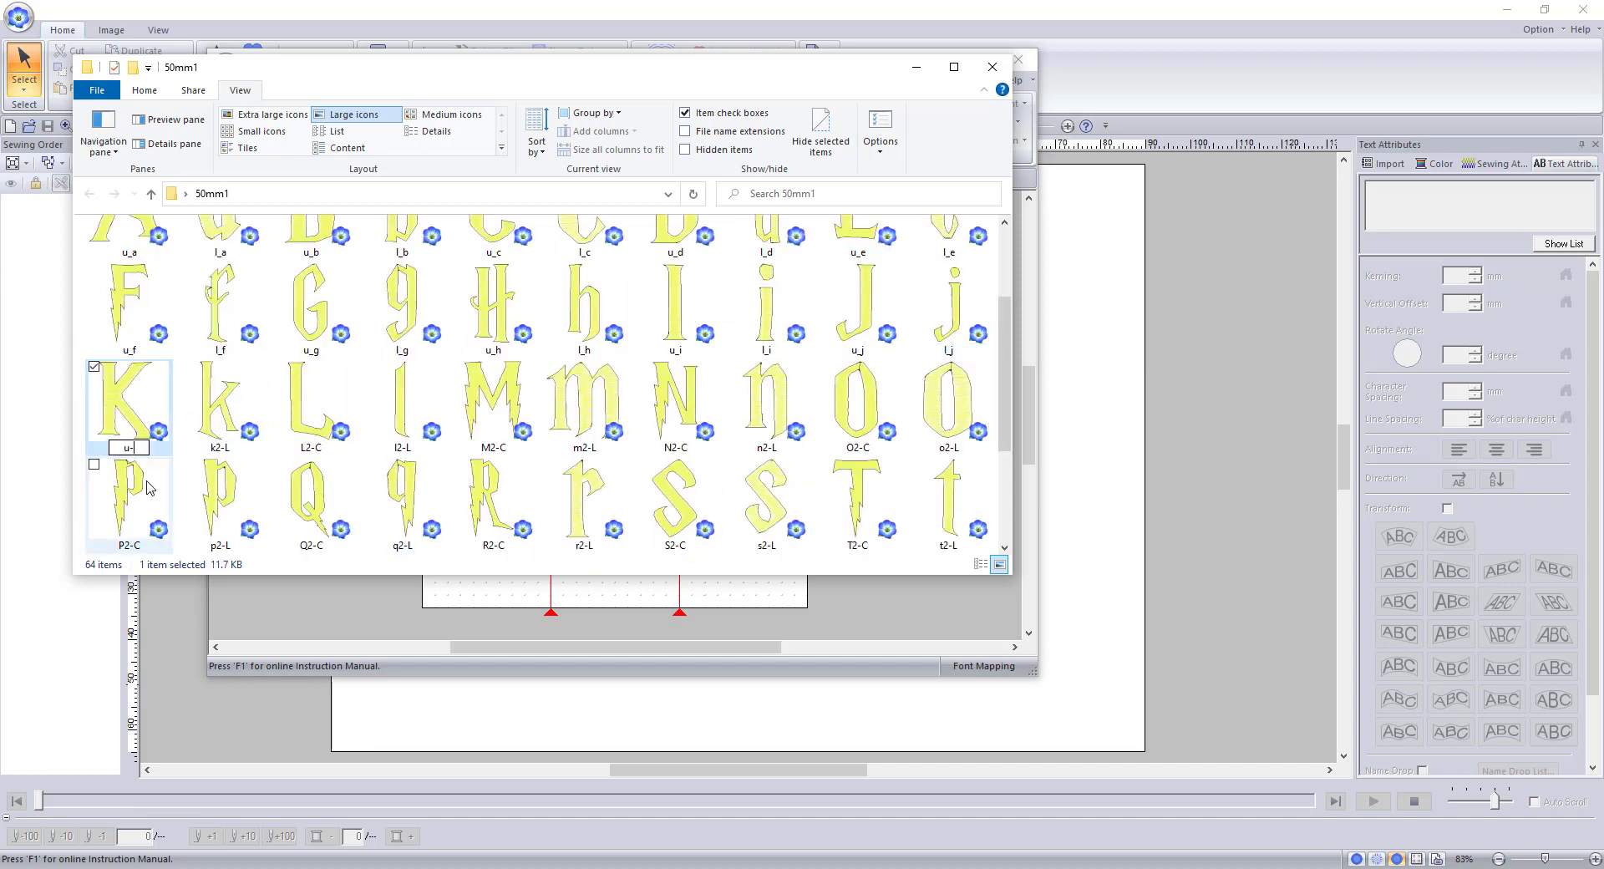
key("Tab")
left_click(644, 418)
type("l_k\tu_l\tl_l\tu_m\tl_m\tu_n\tl_n\tu_o\tl_o\t")
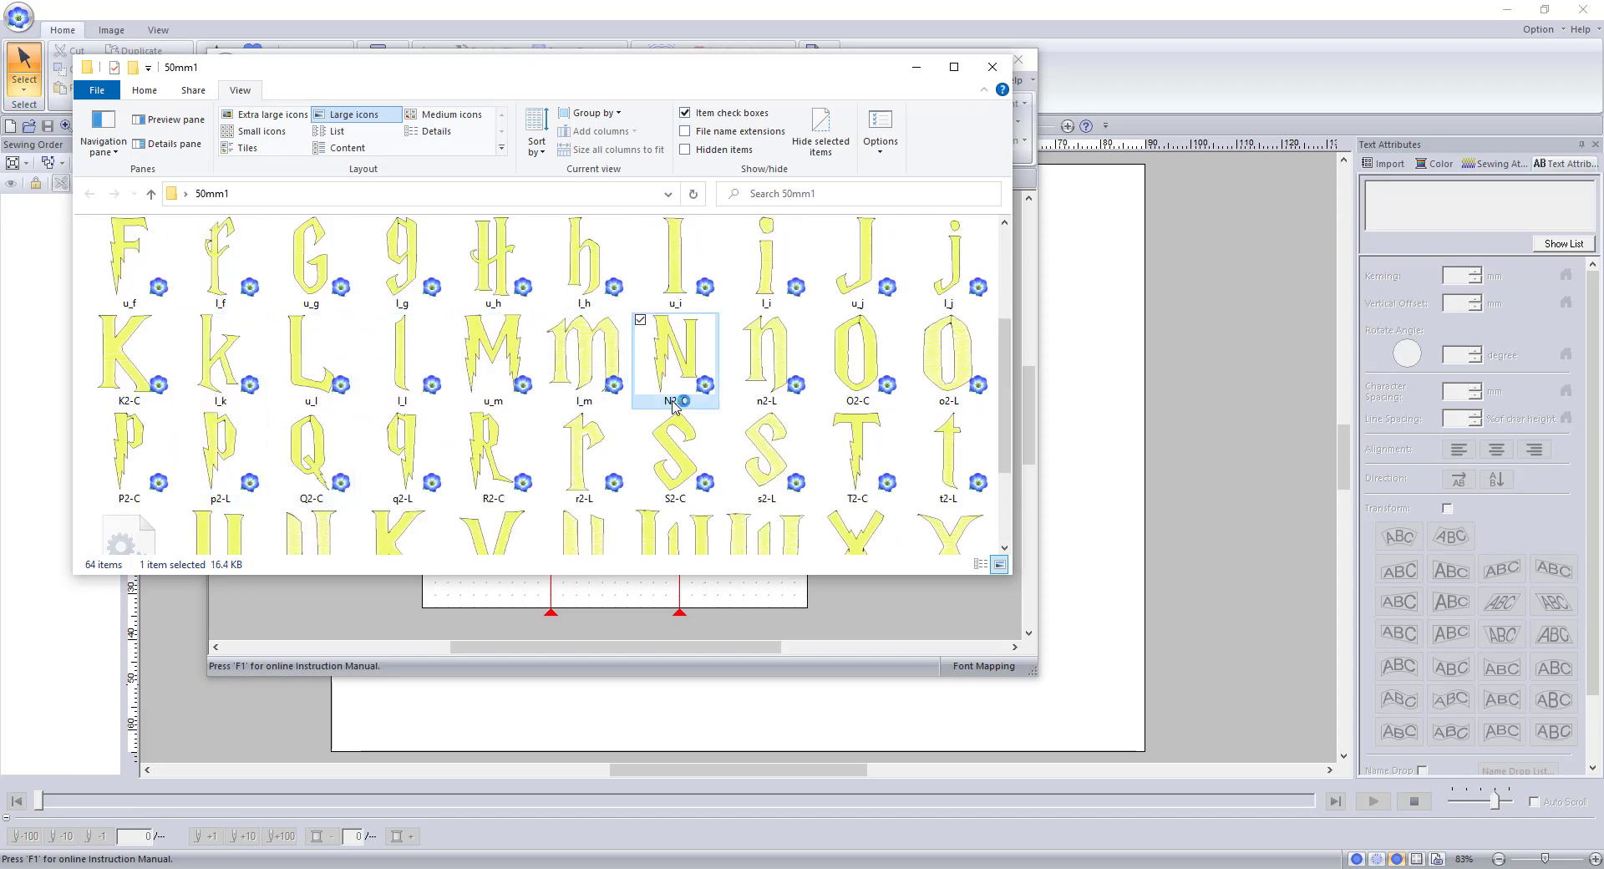
type("u_p\tl_p\tu_q\tl_q\tu_r\tl_r\tu_s\tl_s\tu_t\tl_t\tu_")
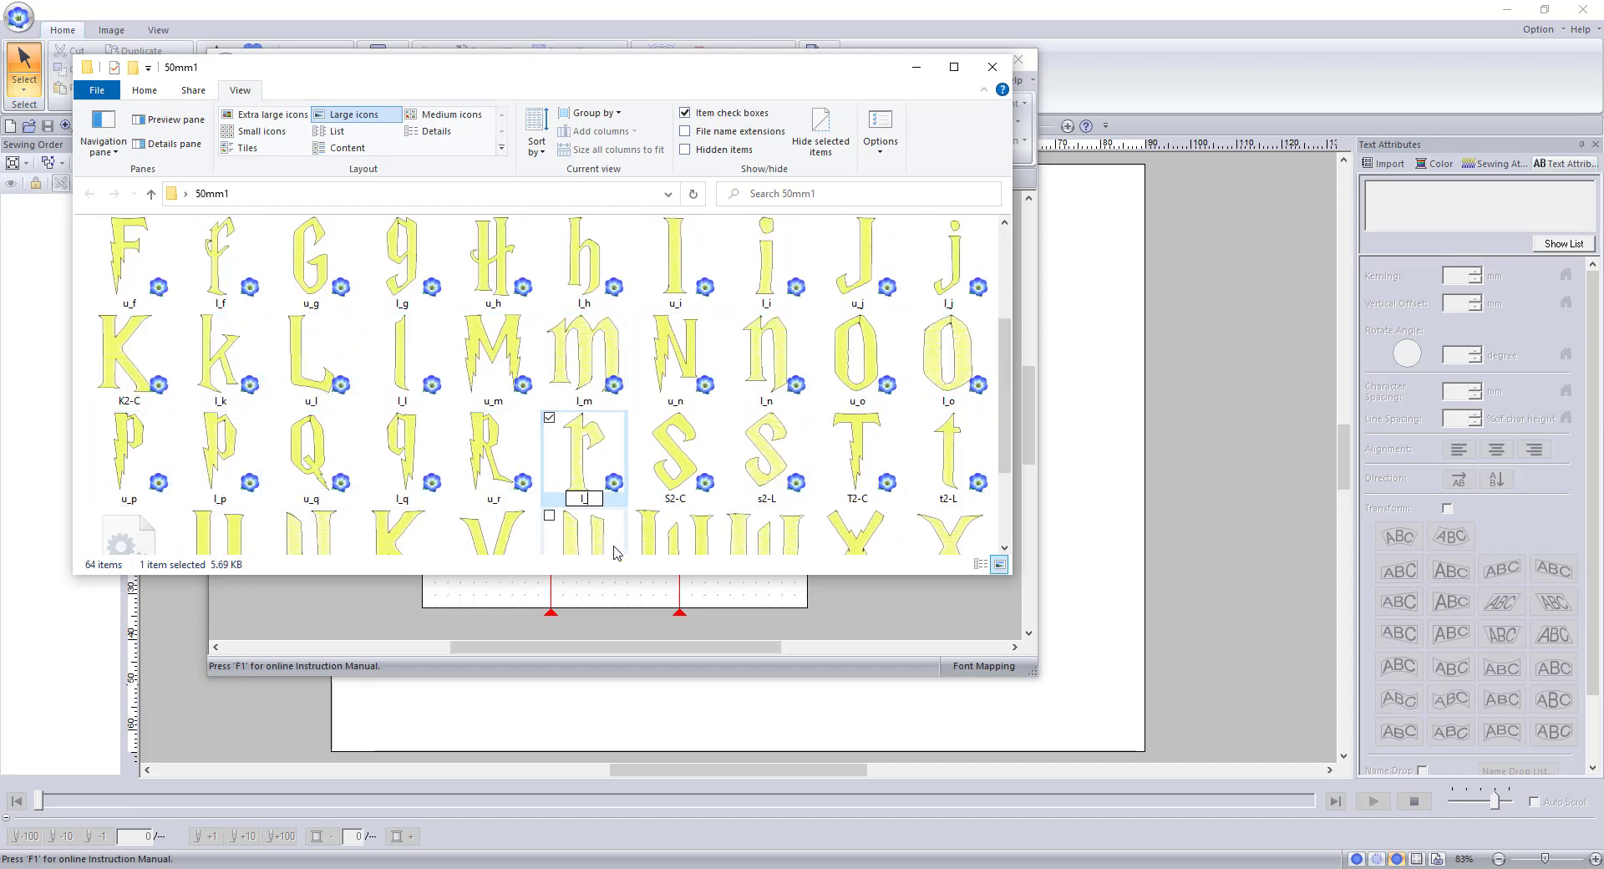
type("u\tl_u\t\tu_v\tl_v\tu_w\tl_w\tu_x")
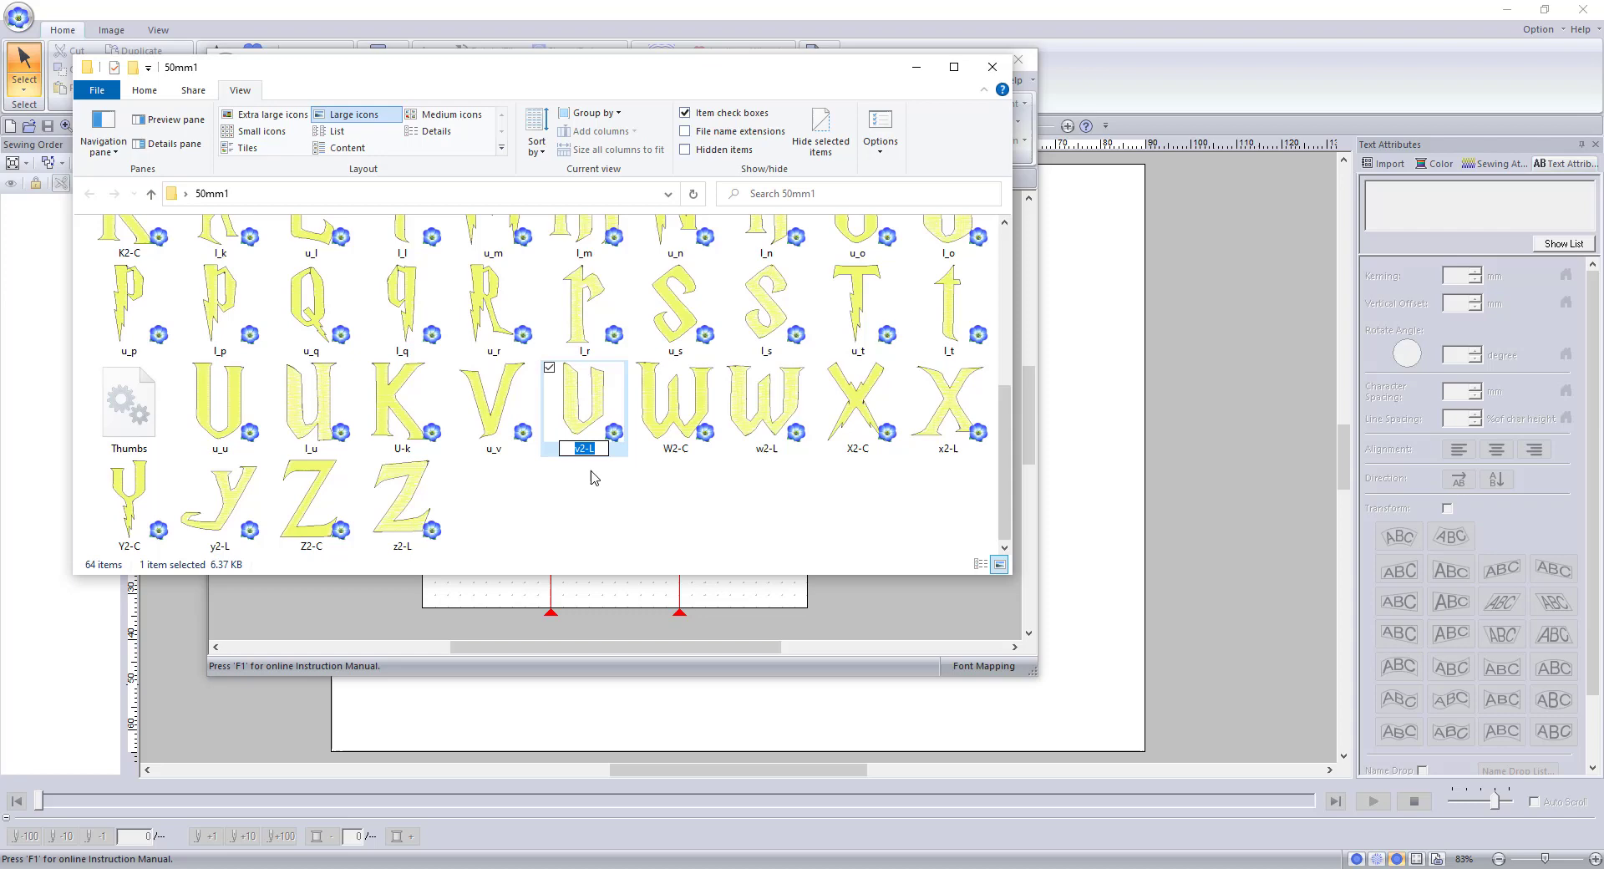
type("\tl_x\tu_y\tl_y\tu_z\tl_z")
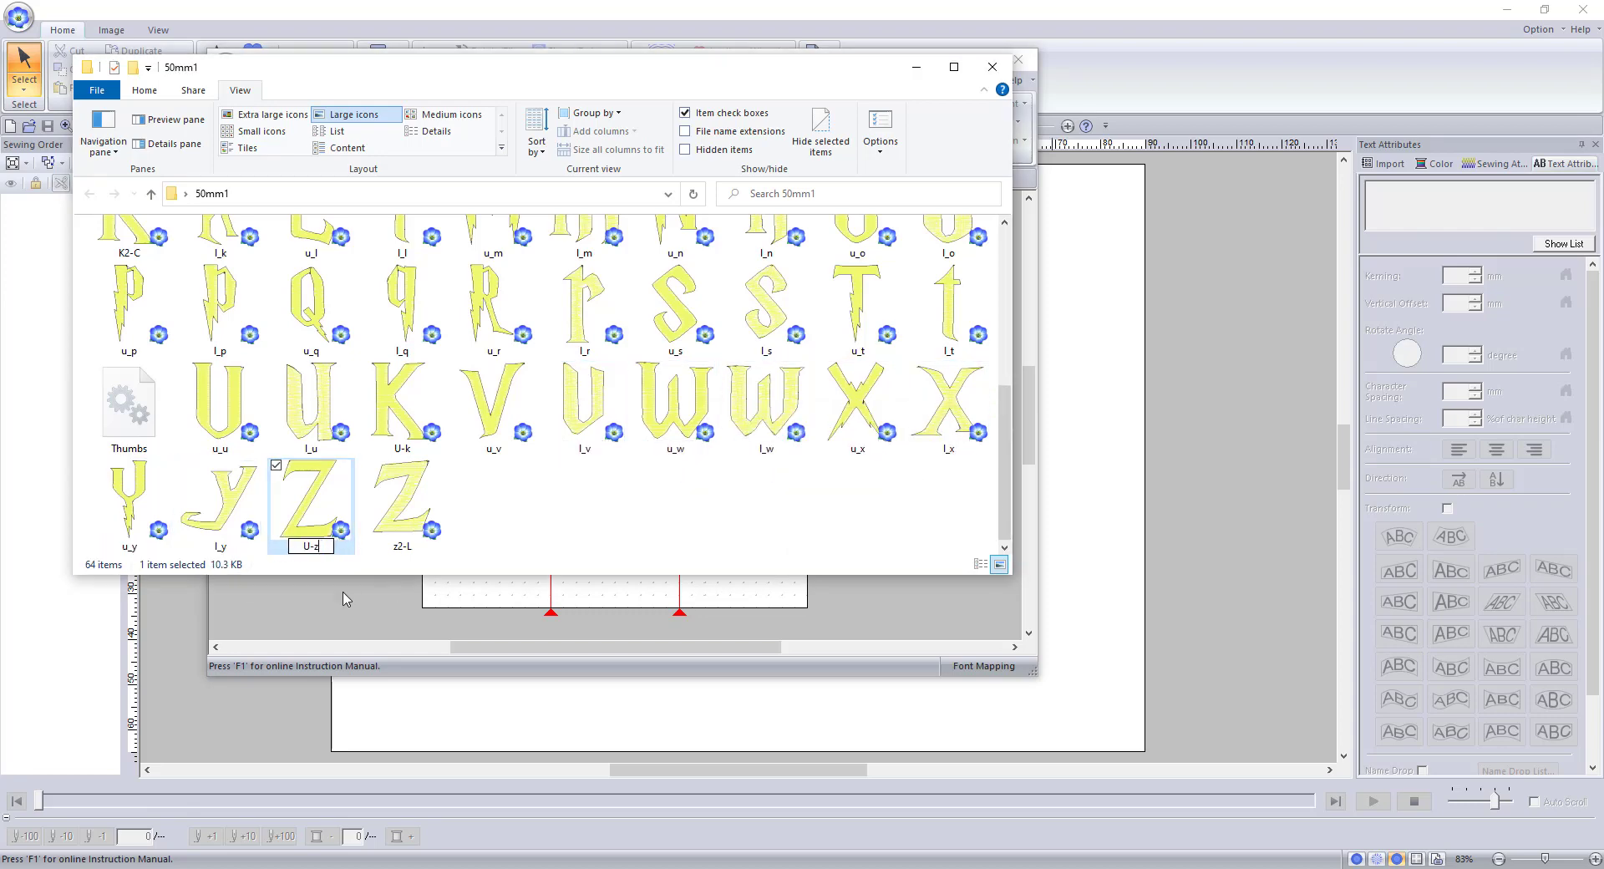
left_click(493, 311)
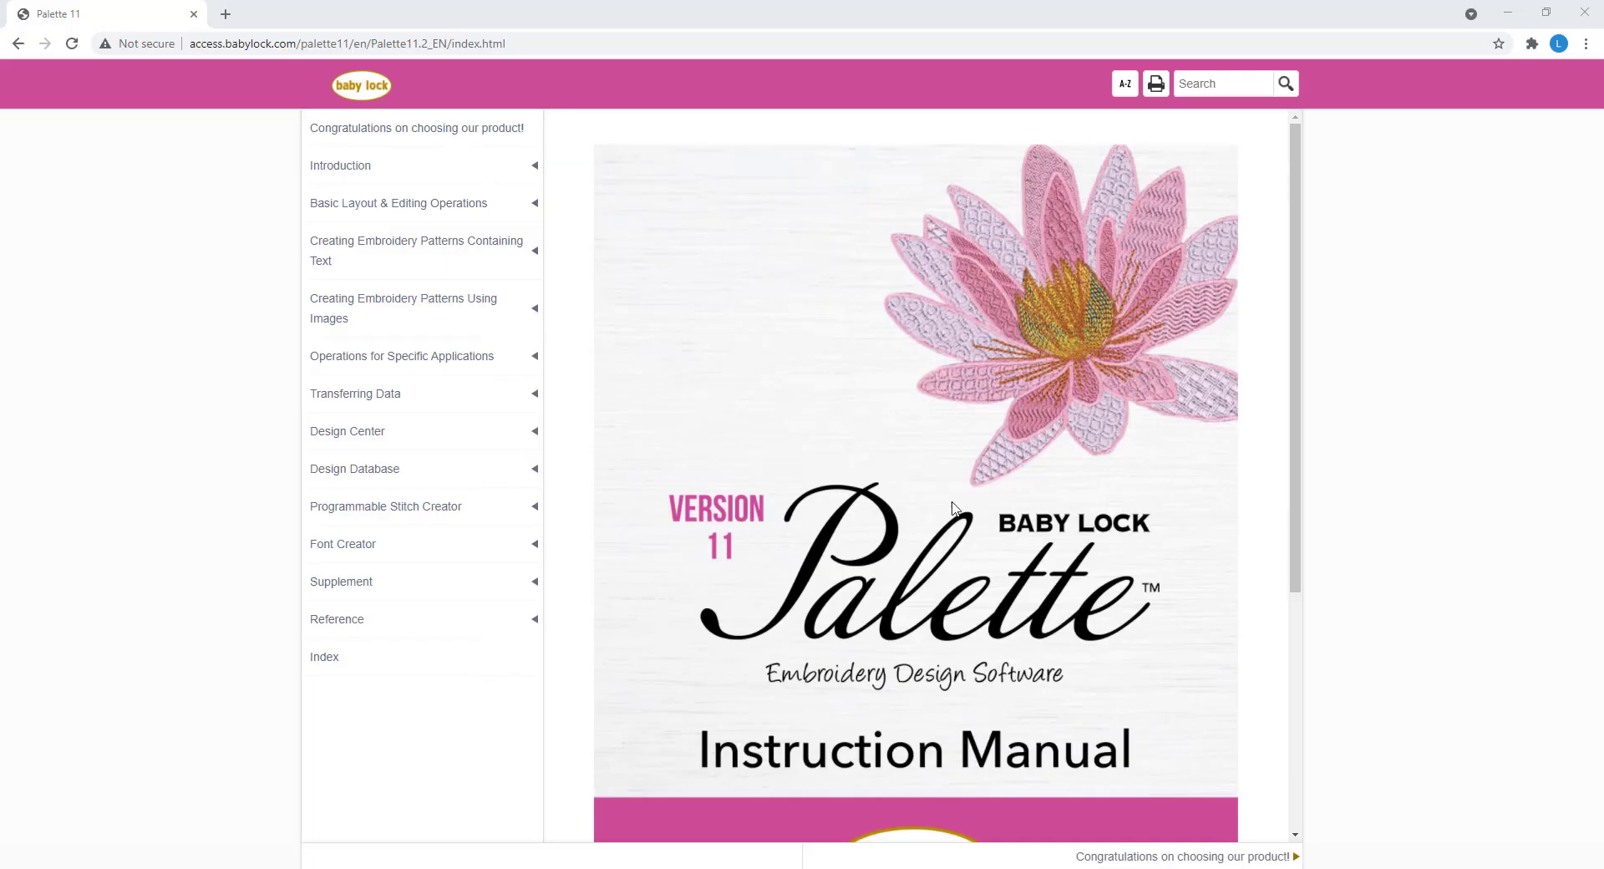
Step: Navigate the manual to Font Creator > Registering Embroidery Data as a Font > batch registration
left_click(519, 552)
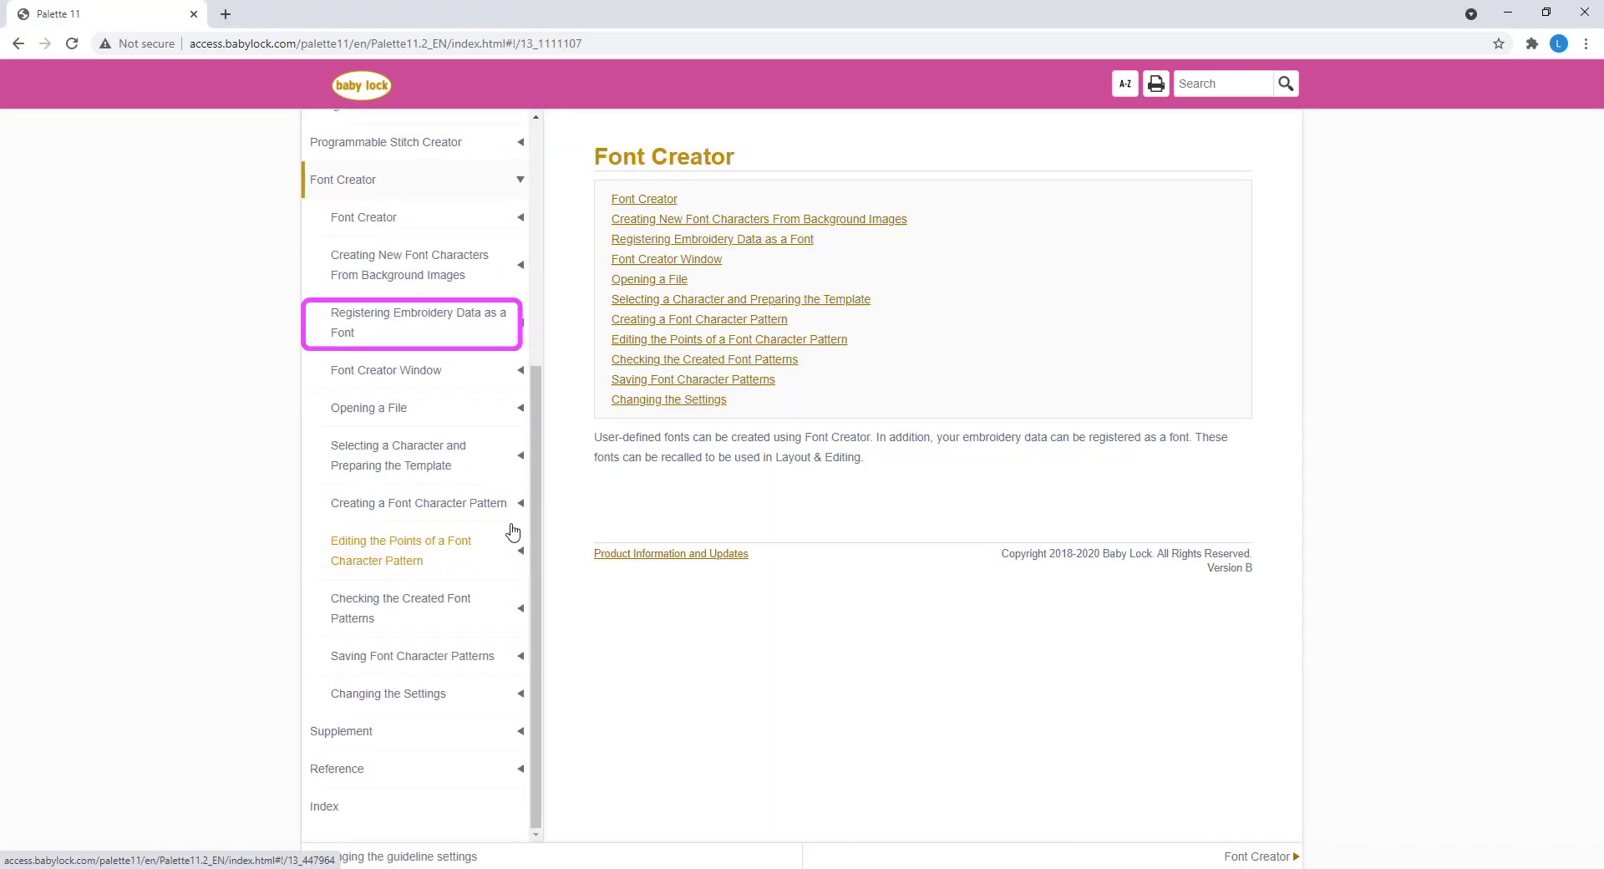
left_click(472, 332)
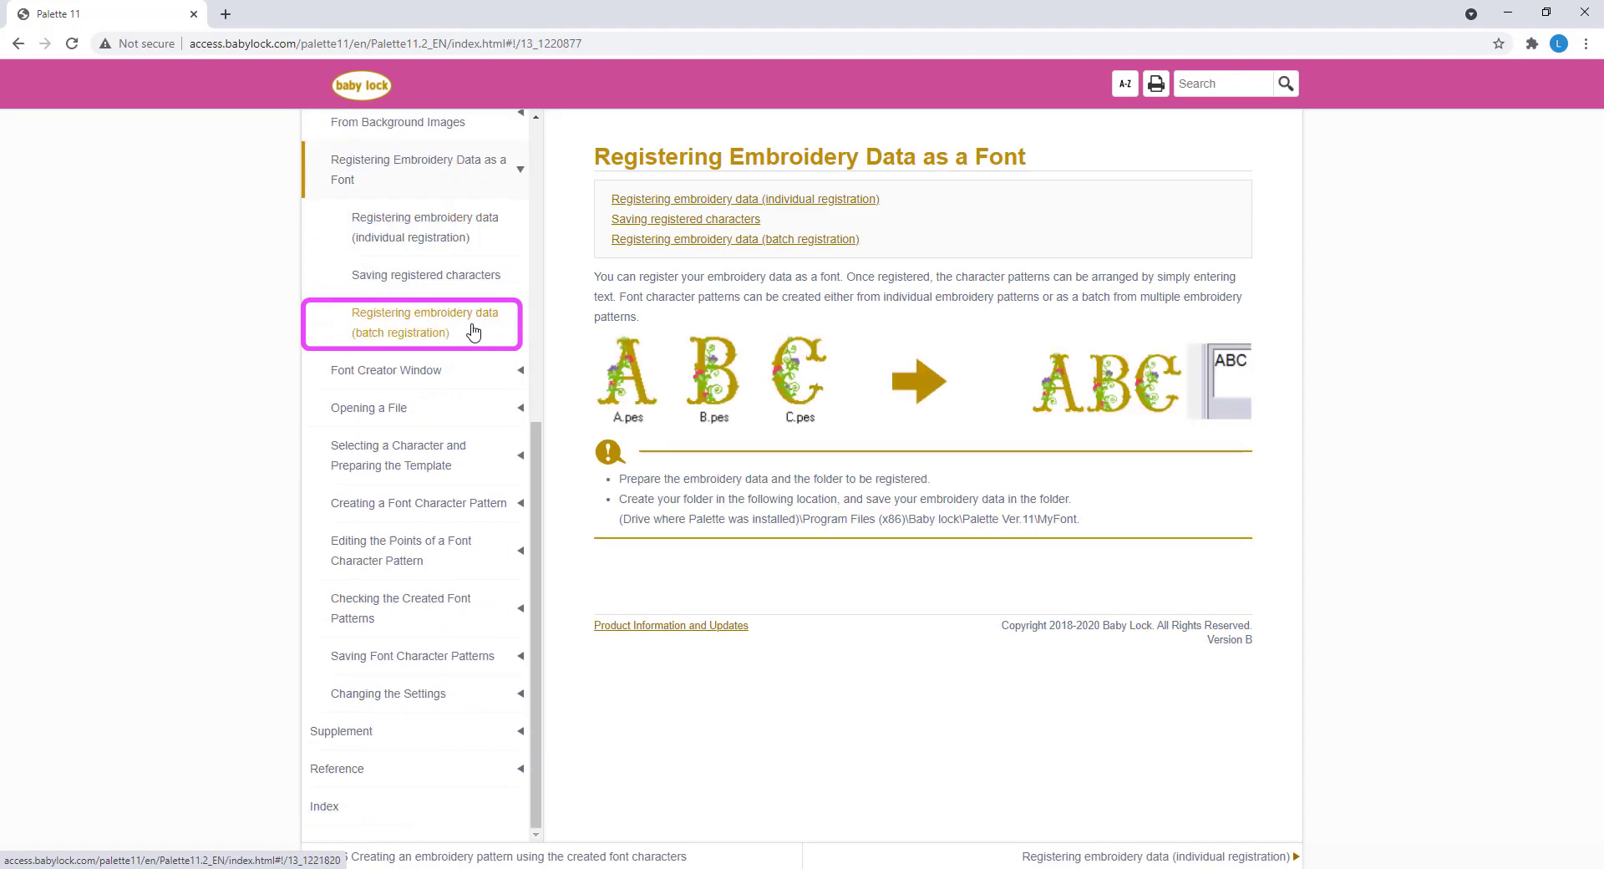
left_click(473, 332)
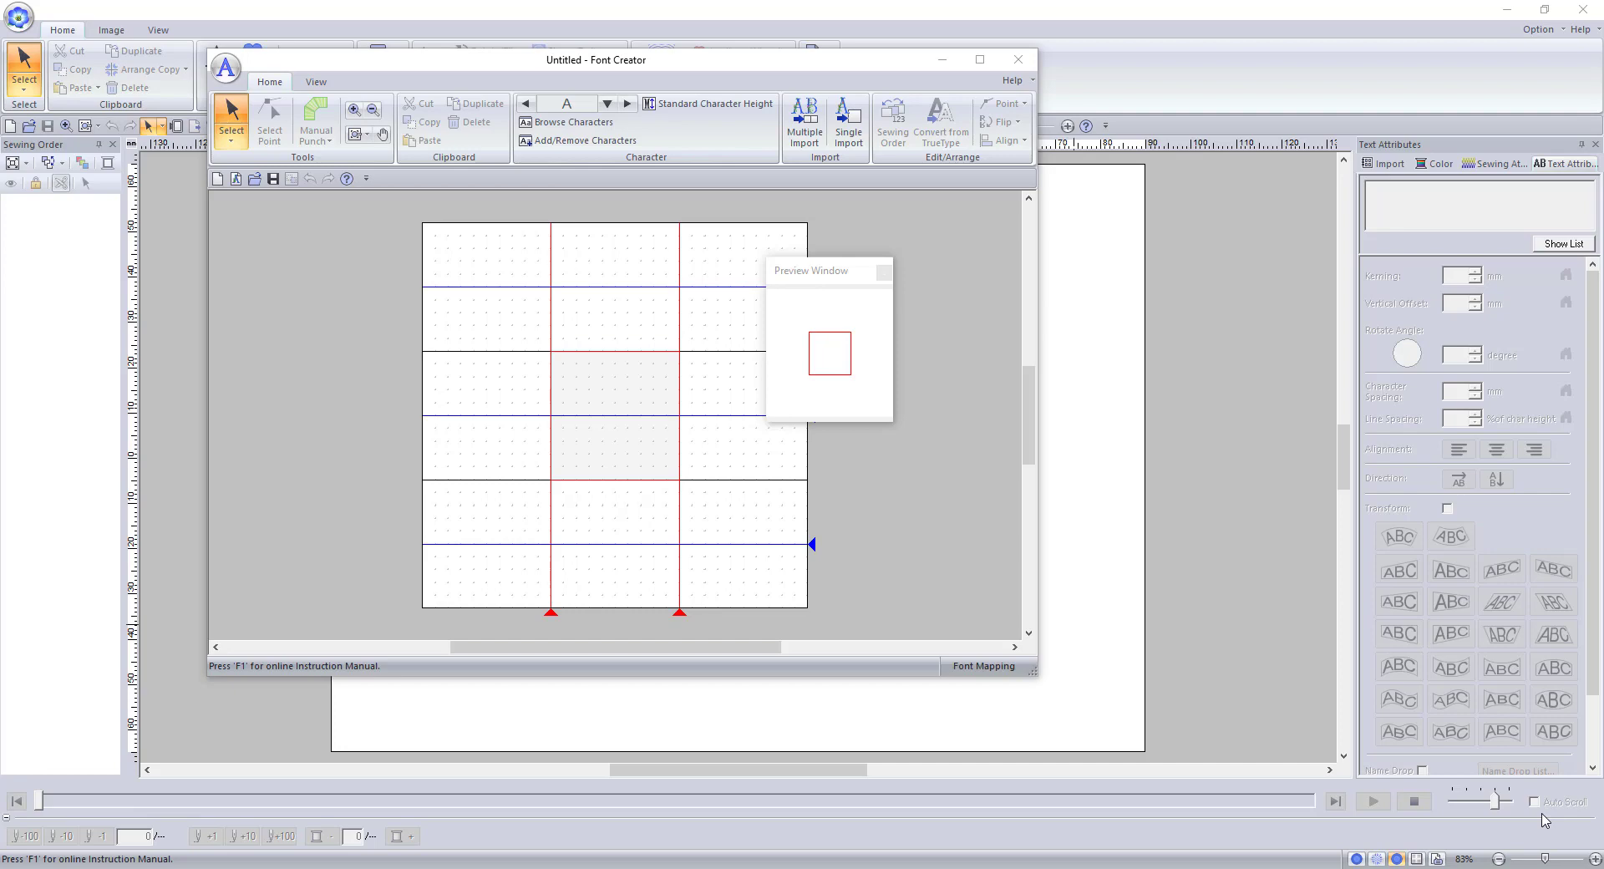
Step: Batch-import all listed letter files with Multiple Import, then close the character browser
left_click(804, 121)
scroll(387, 243, "down", 7)
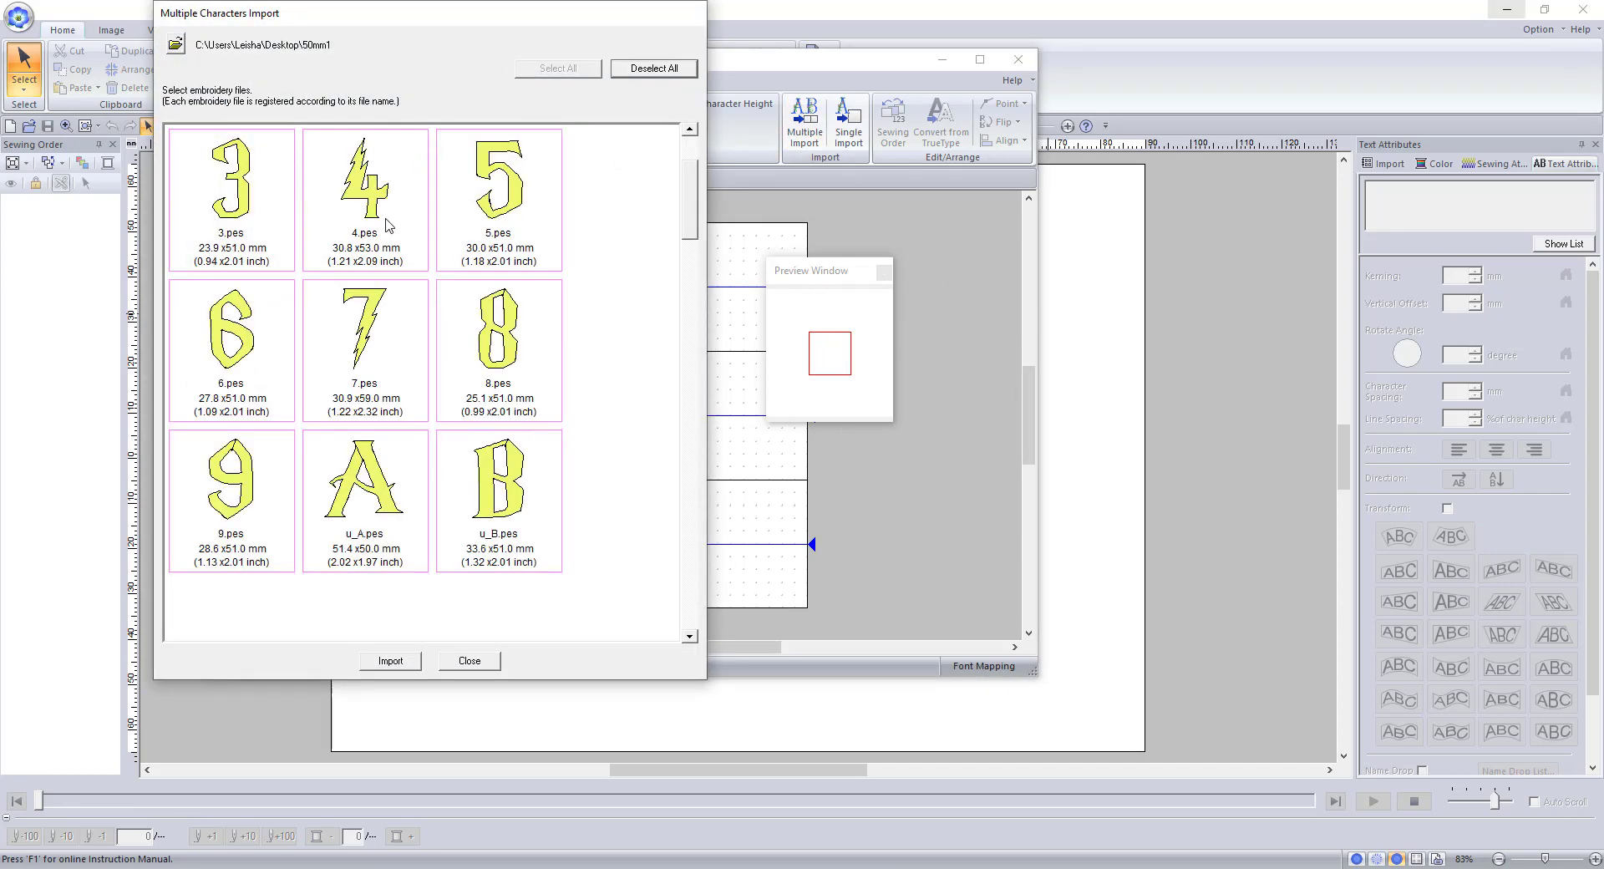
scroll(387, 243, "down", 10)
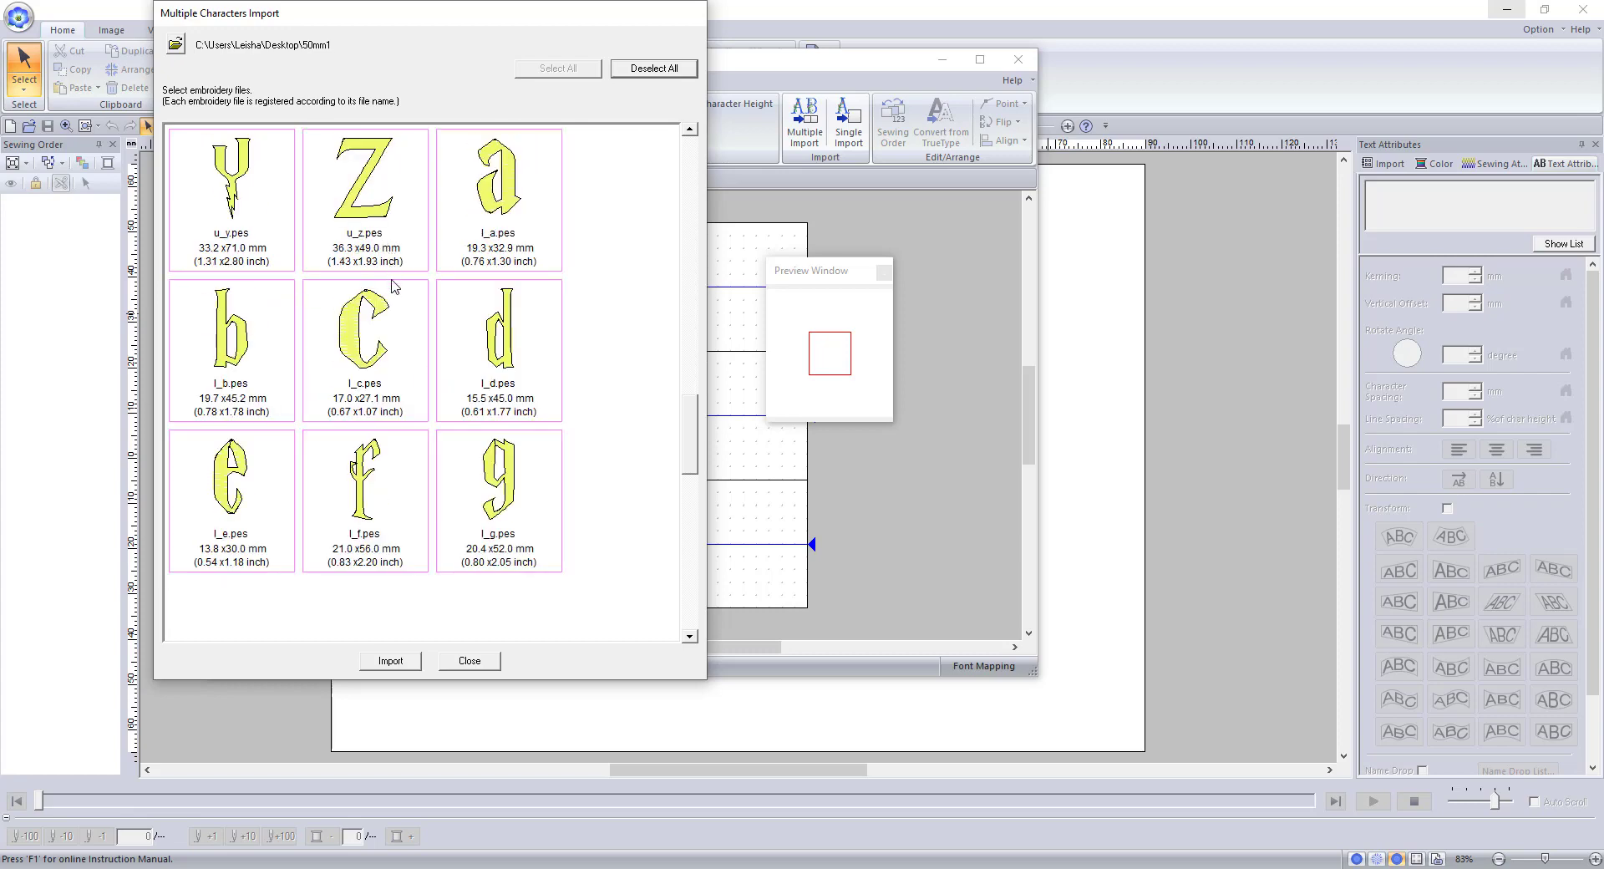
scroll(397, 324, "down", 2)
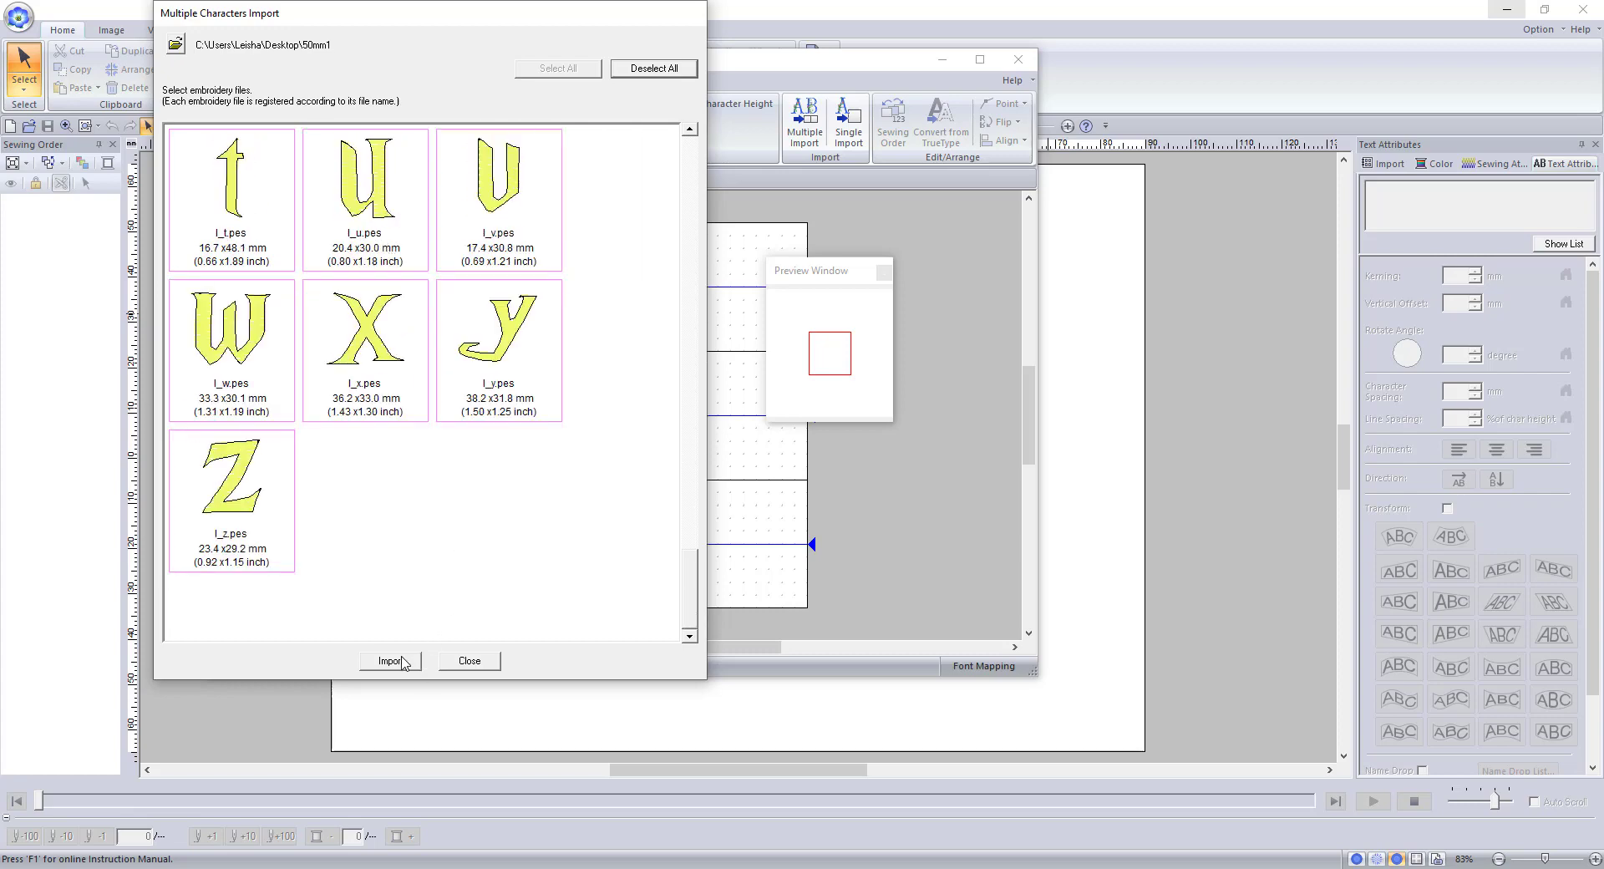
left_click(401, 660)
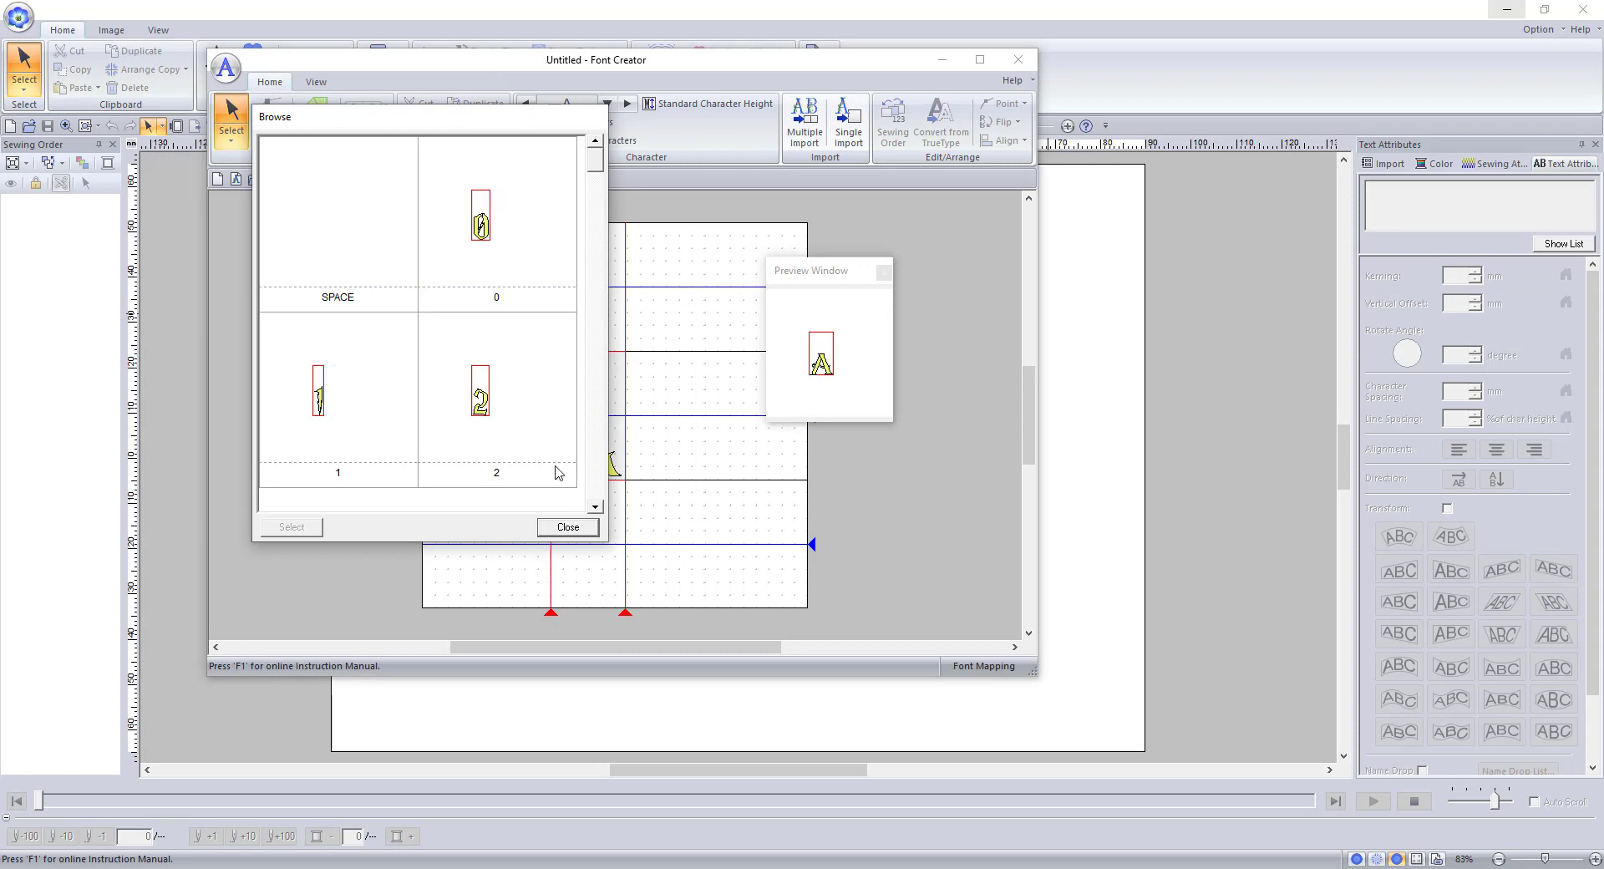
left_click(567, 527)
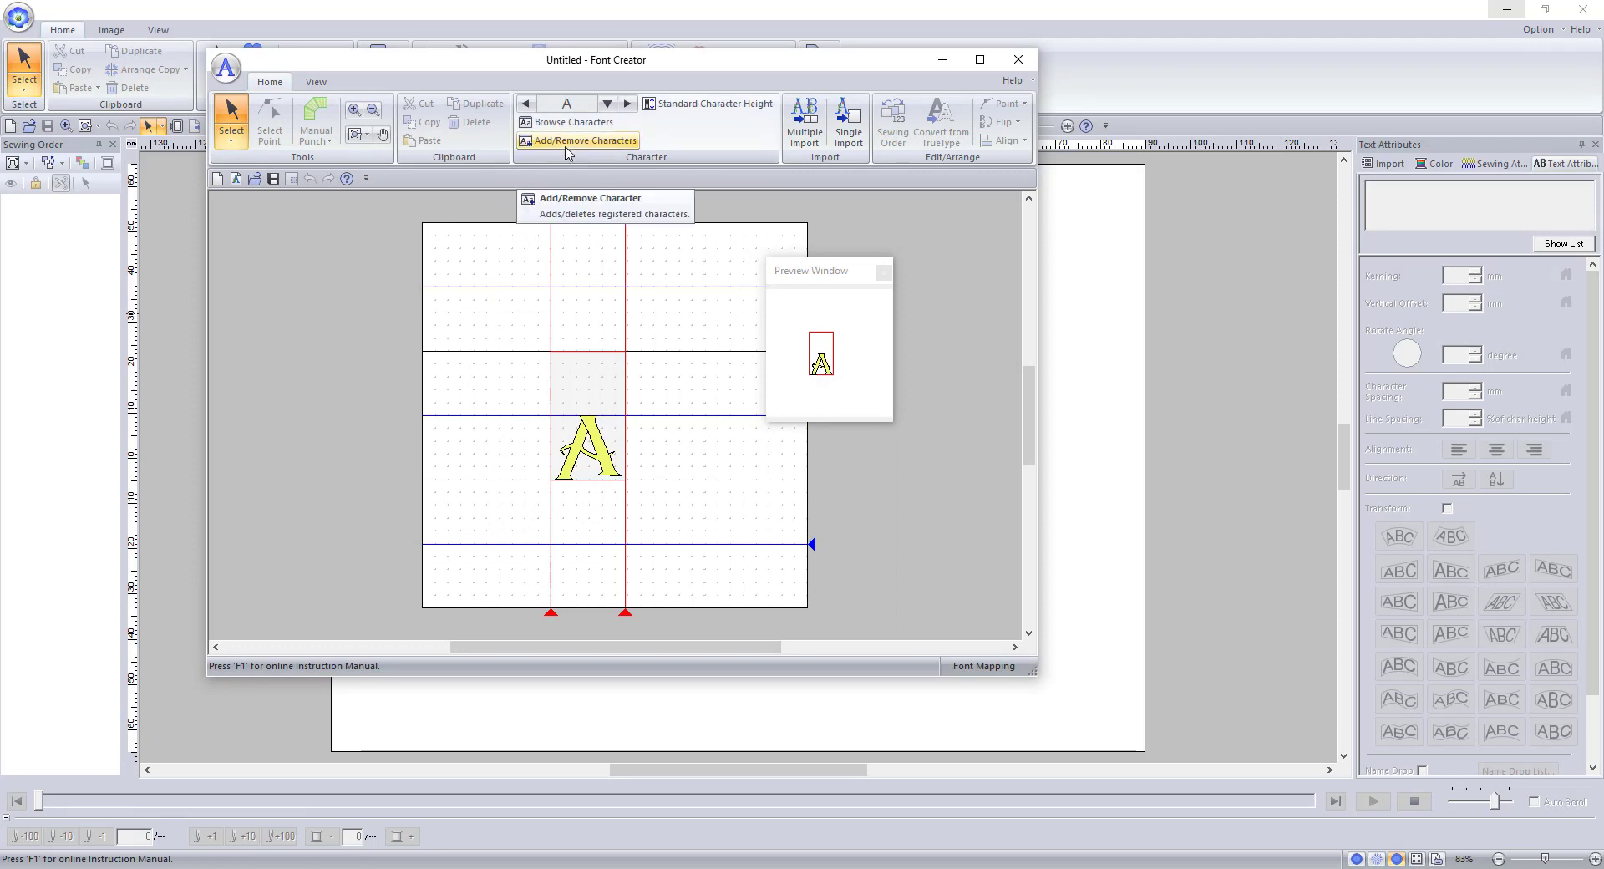
Step: Pick K from the Select Character grid
left_click(608, 103)
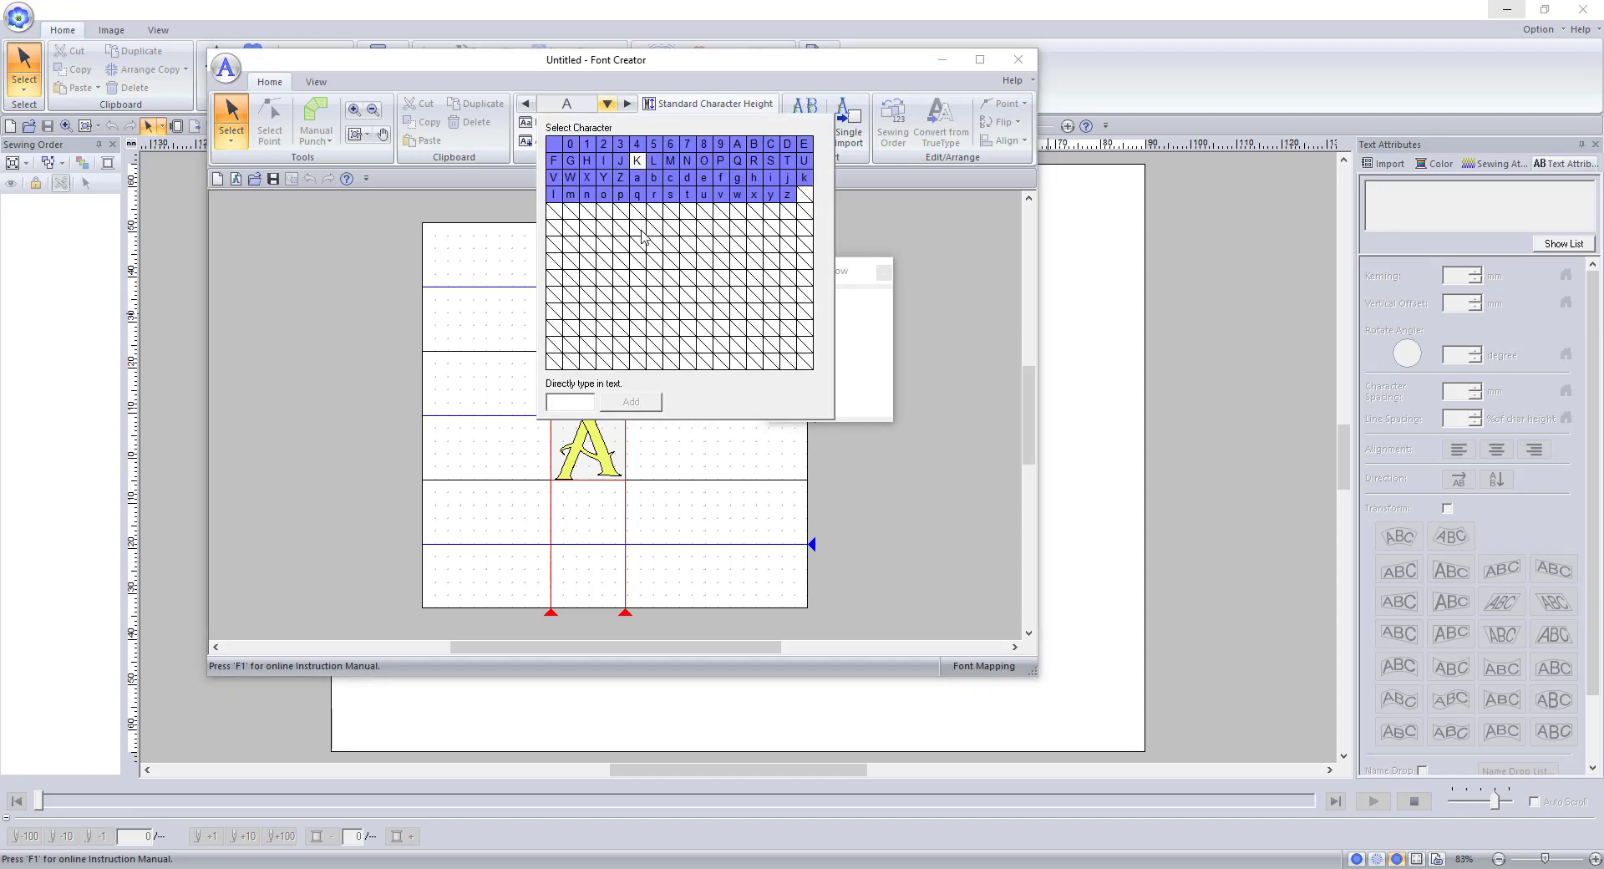
mouse_move(639, 164)
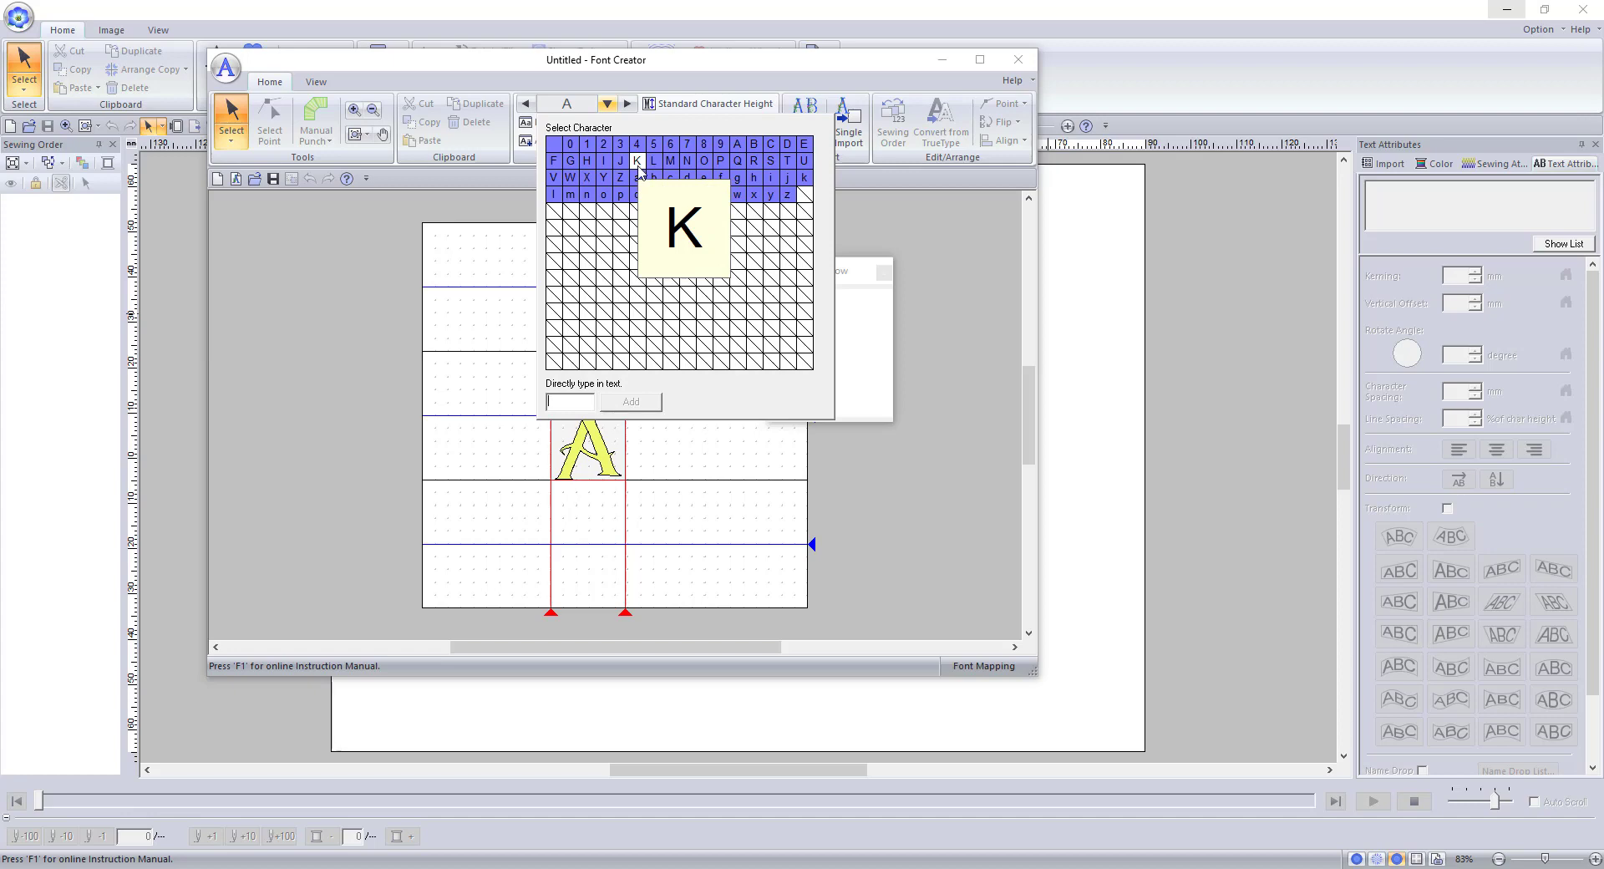
left_click(637, 162)
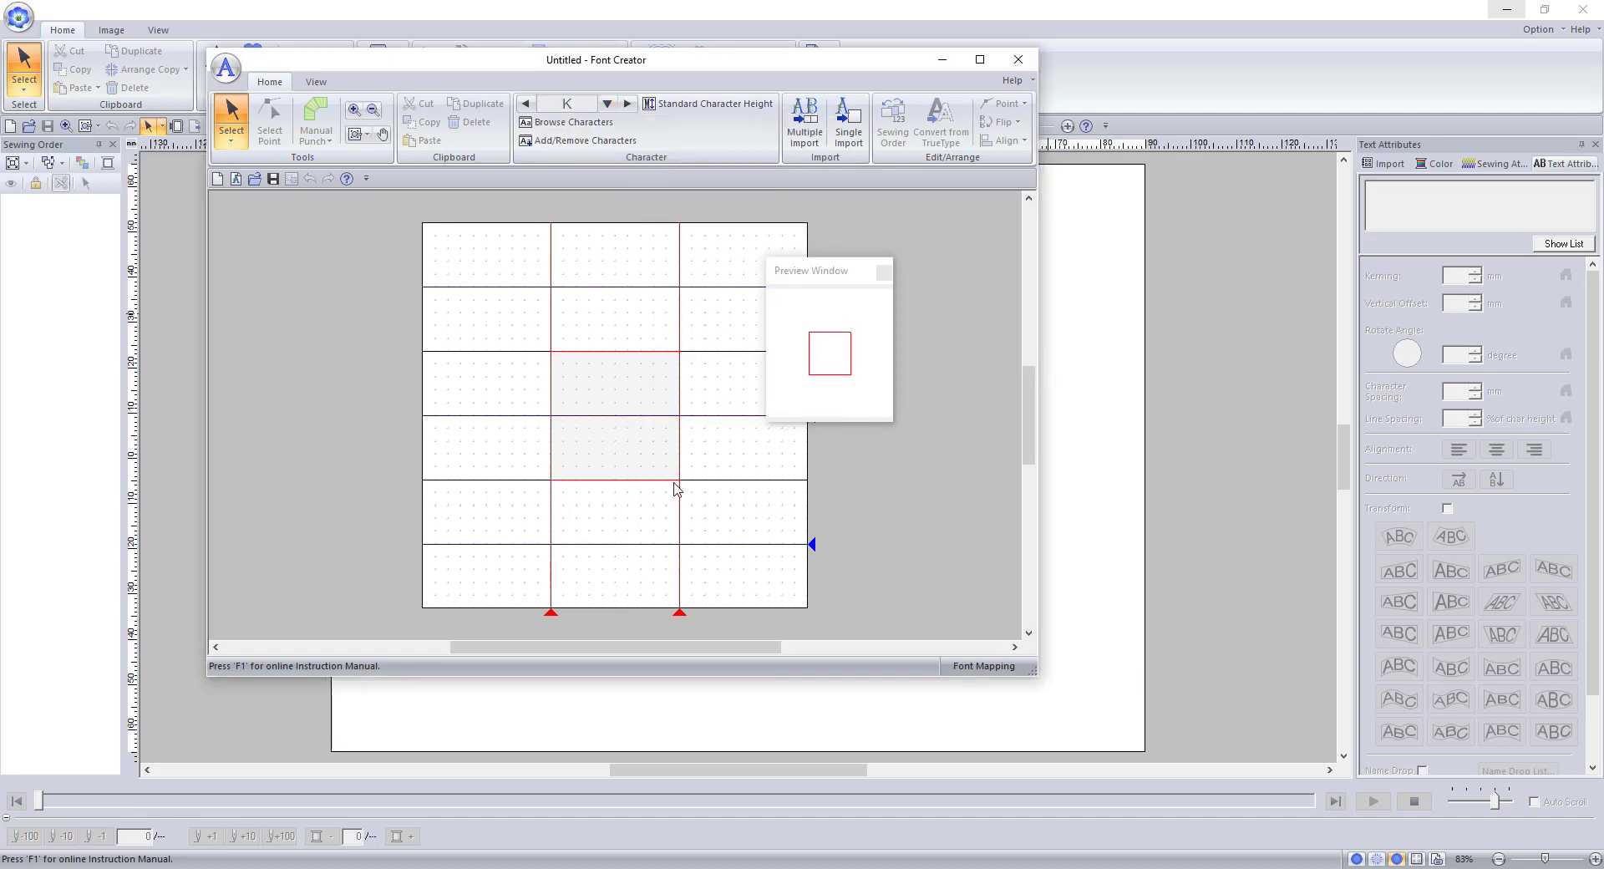
Step: Import K2-C.pes into the K slot with Single Import, then close the window
left_click(846, 140)
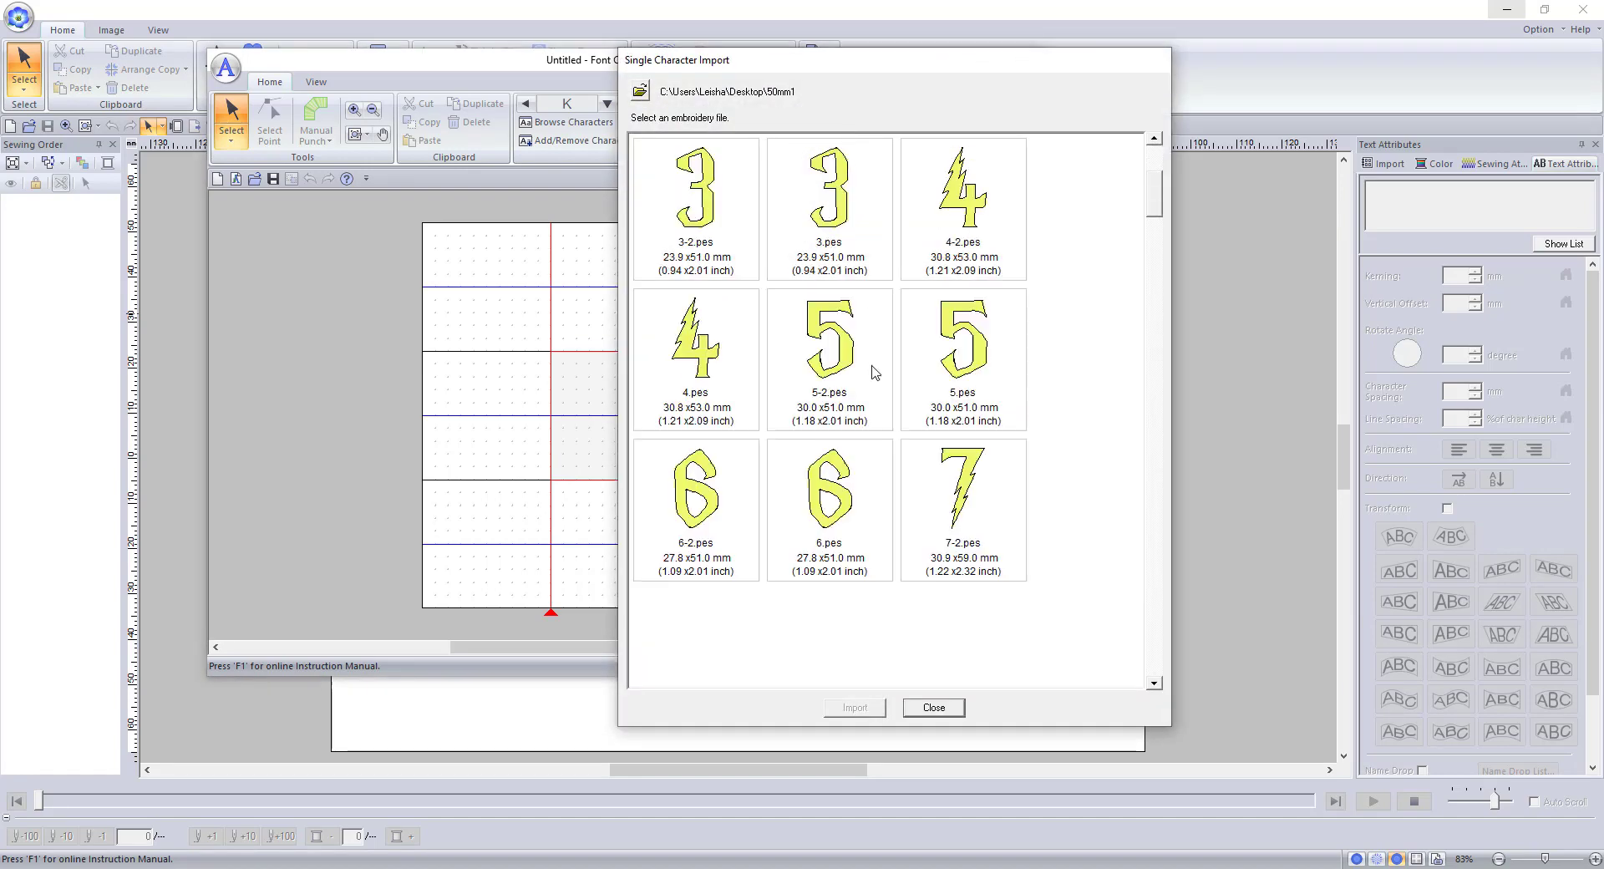
scroll(875, 371, "down", 10)
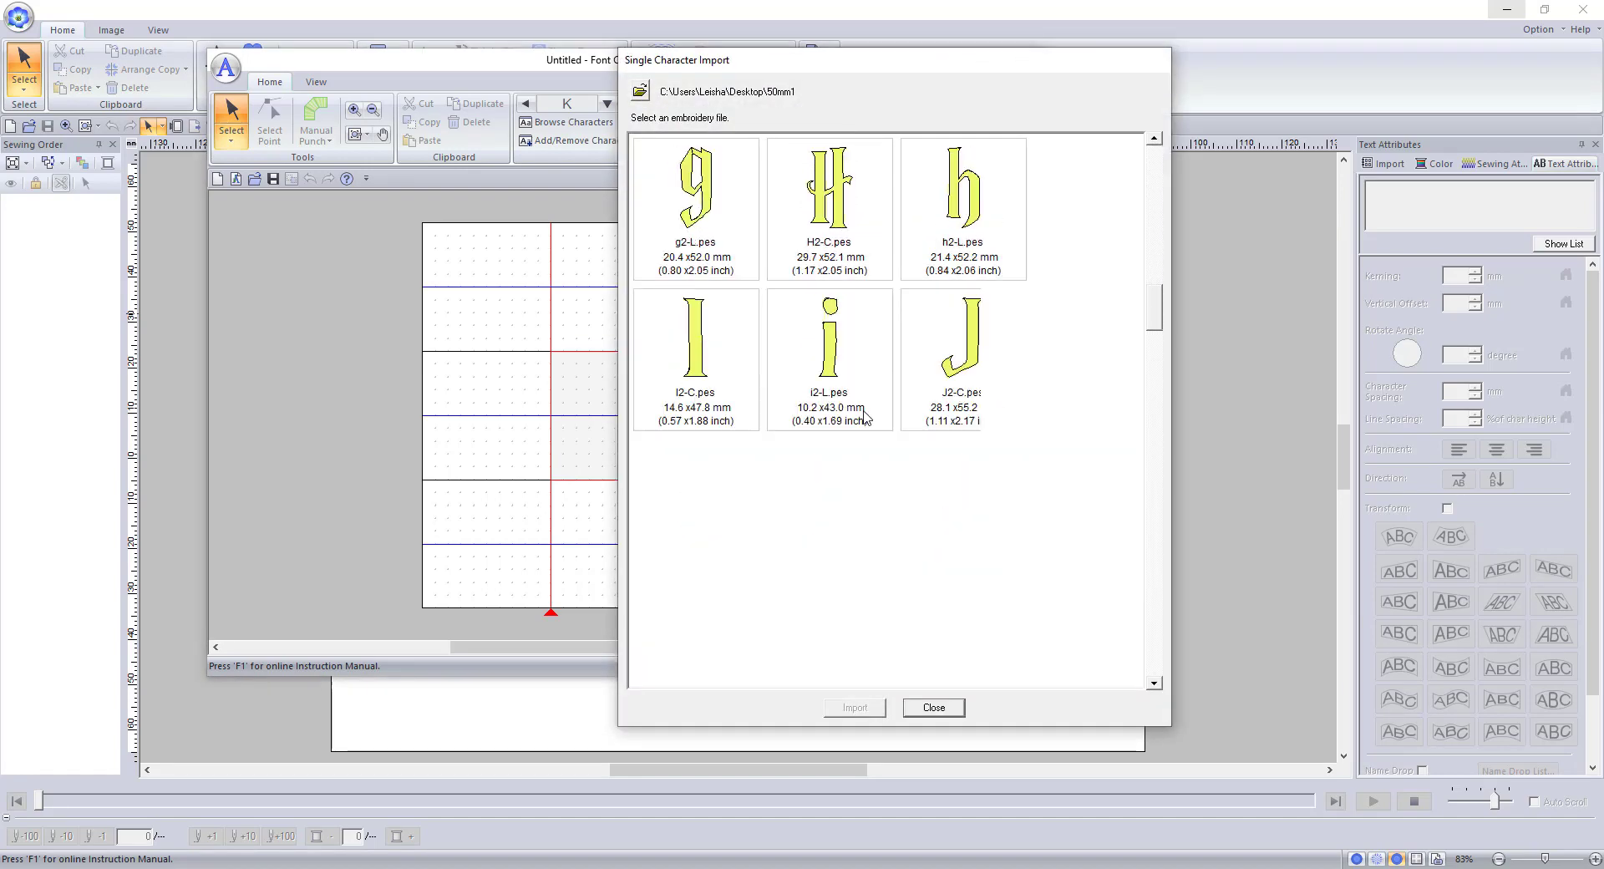
scroll(865, 415, "down", 3)
scroll(865, 415, "up", 1)
left_click(834, 246)
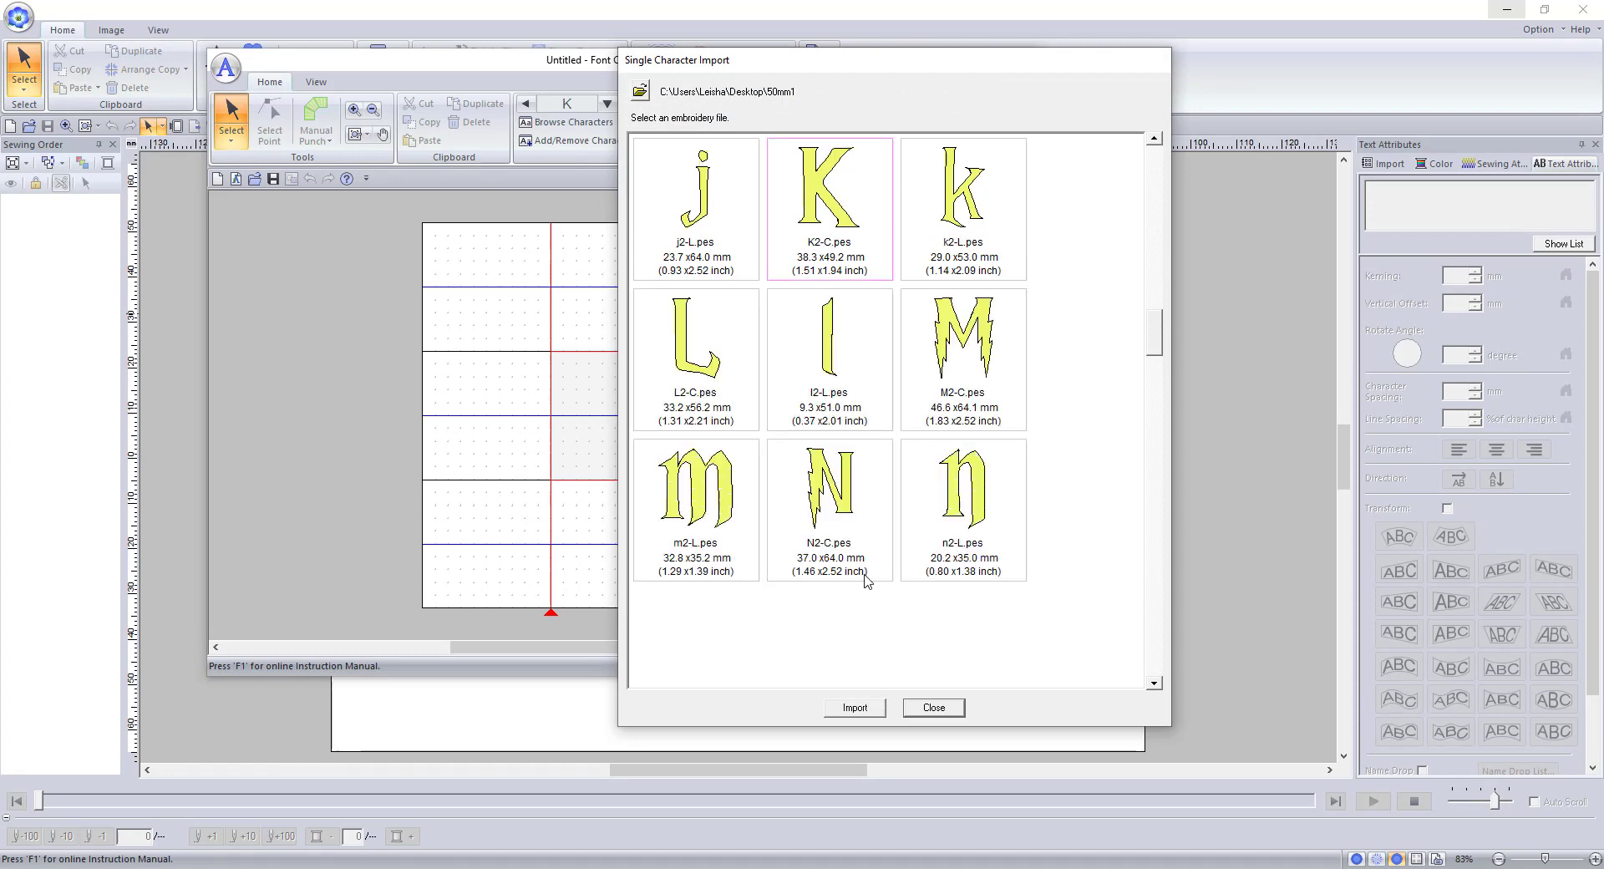
left_click(863, 710)
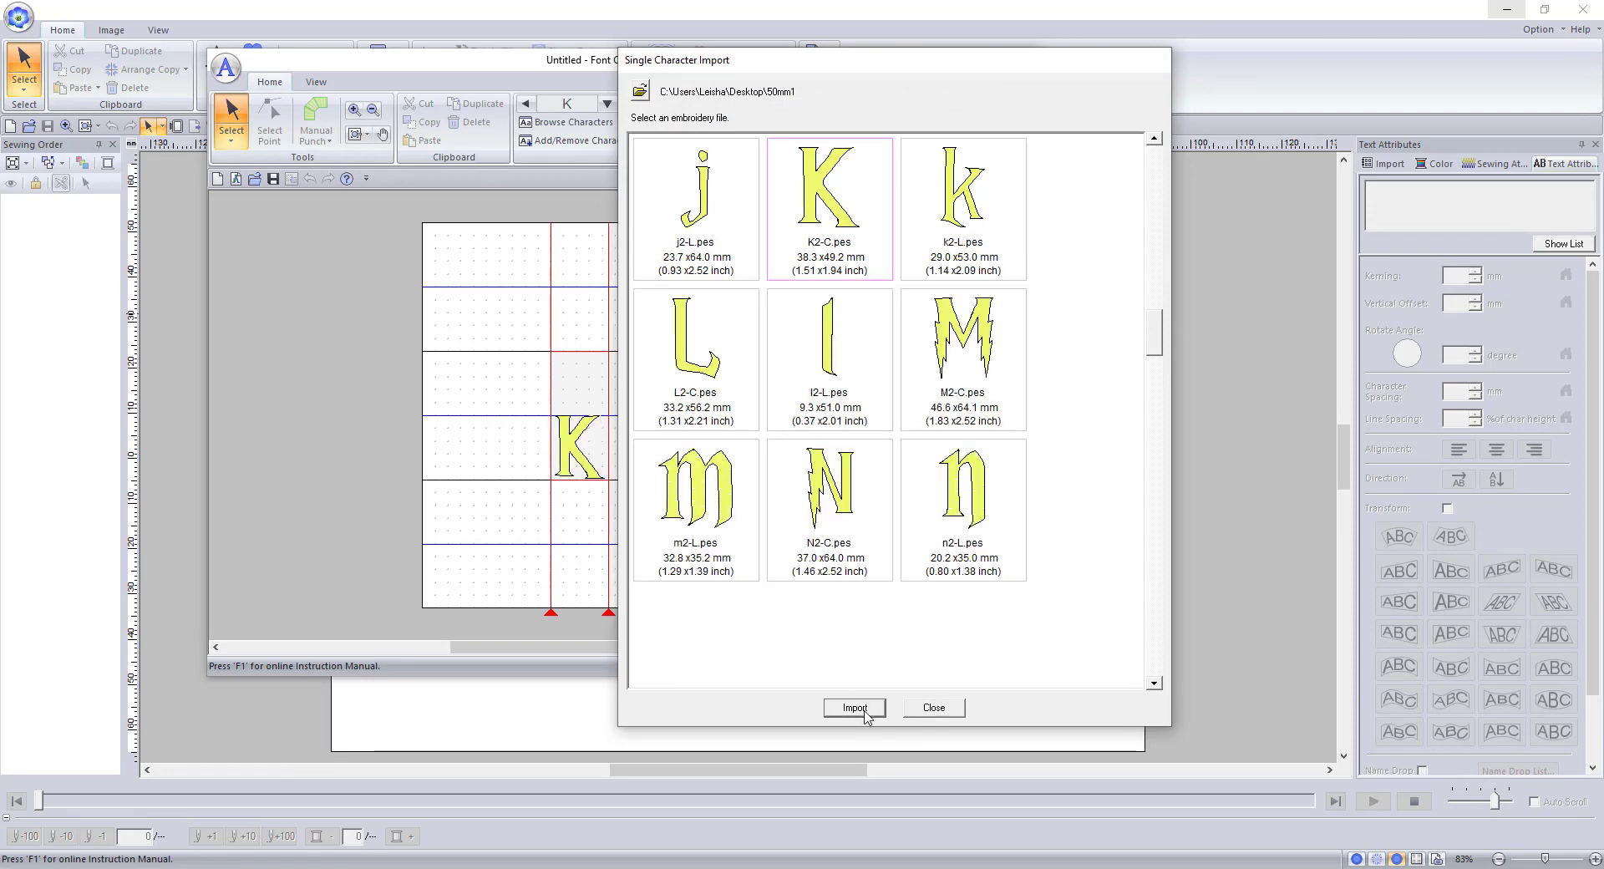
left_click(933, 708)
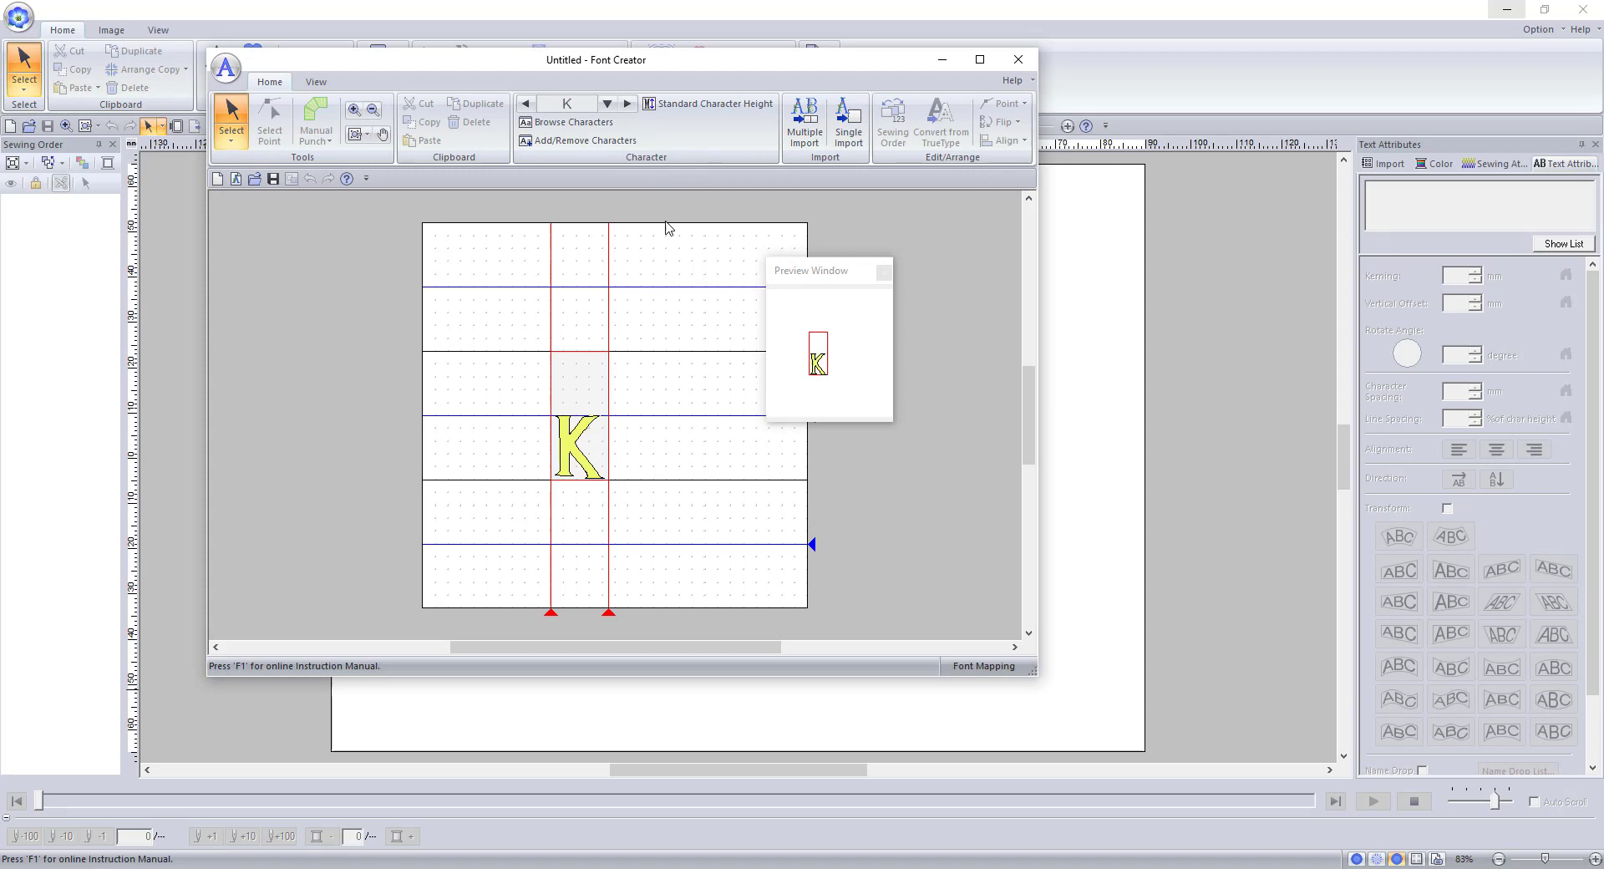
Step: Change the font's standard character height to a user-defined 55 mm and confirm the change
left_click(682, 116)
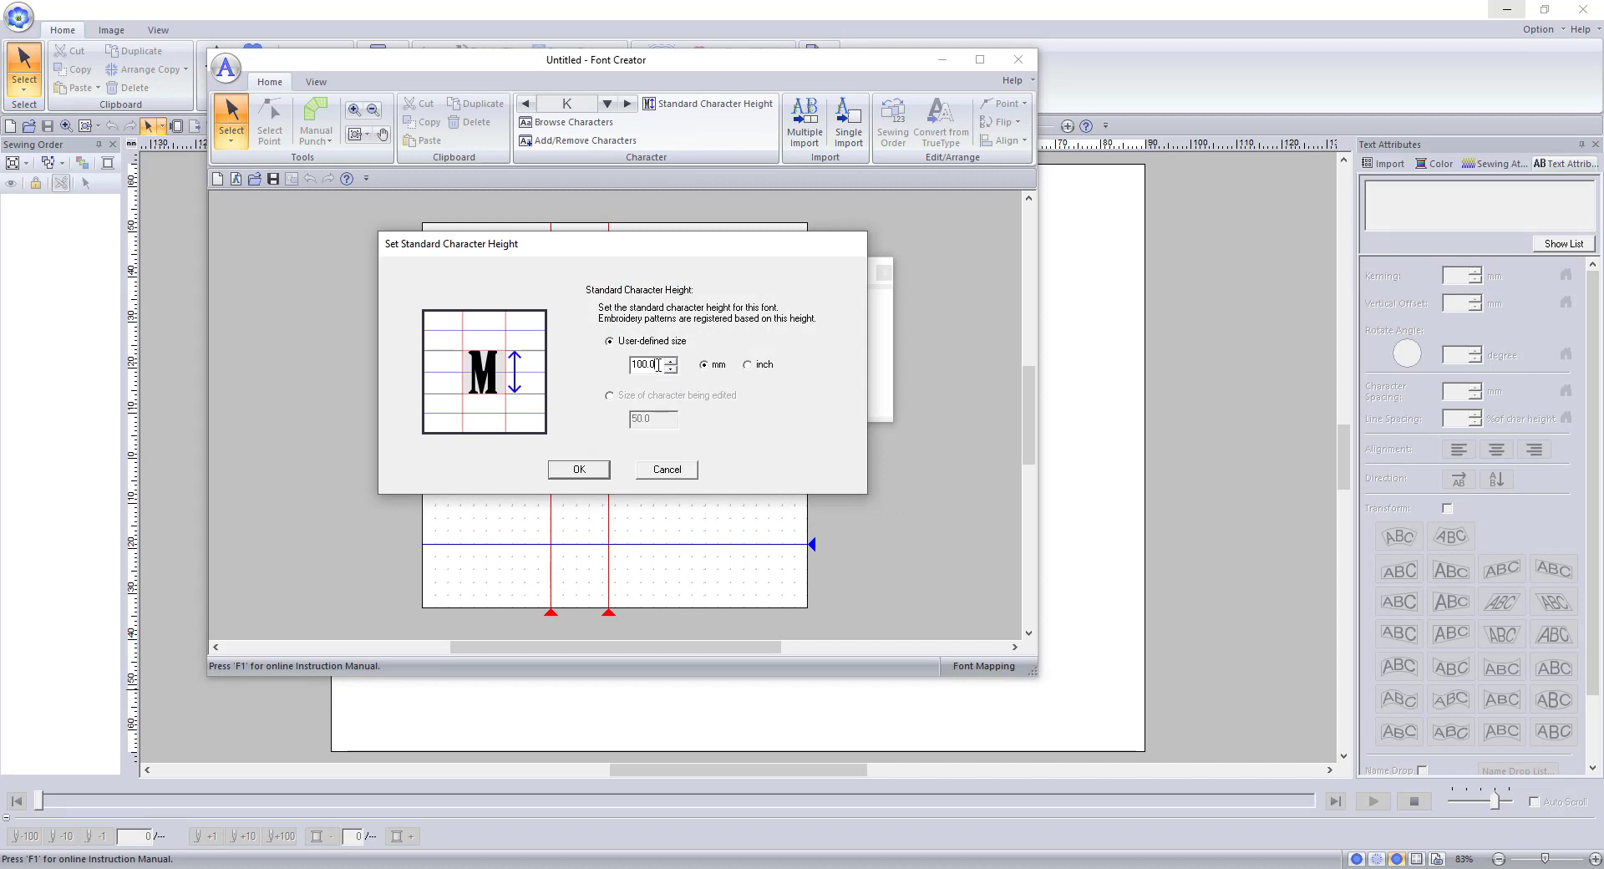
left_click_drag(658, 364, 637, 365)
left_click(610, 398)
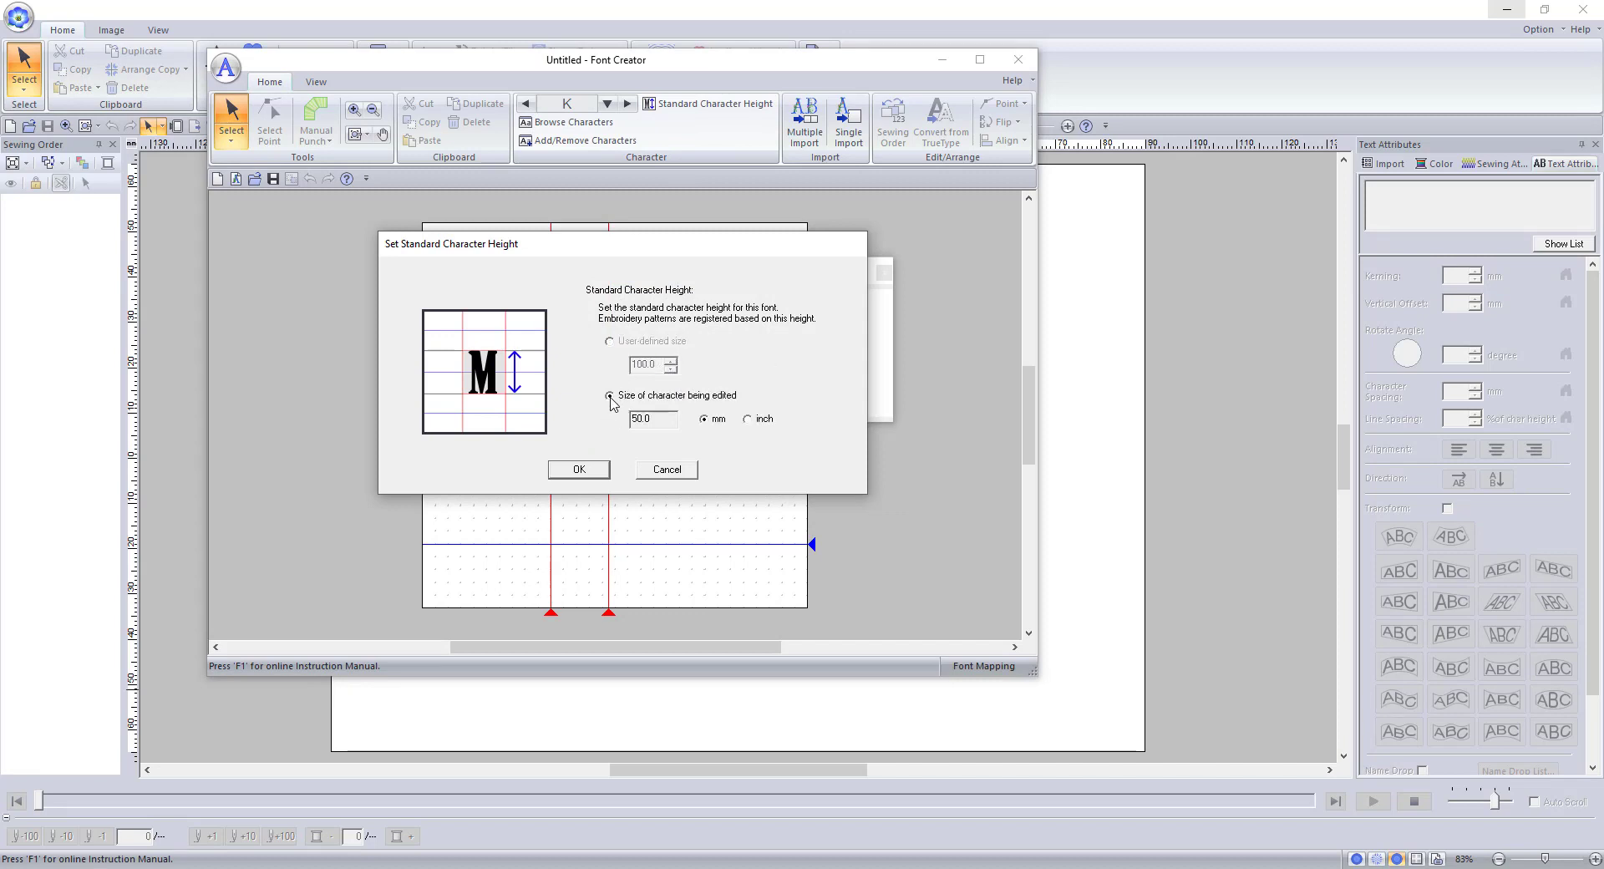
left_click(610, 343)
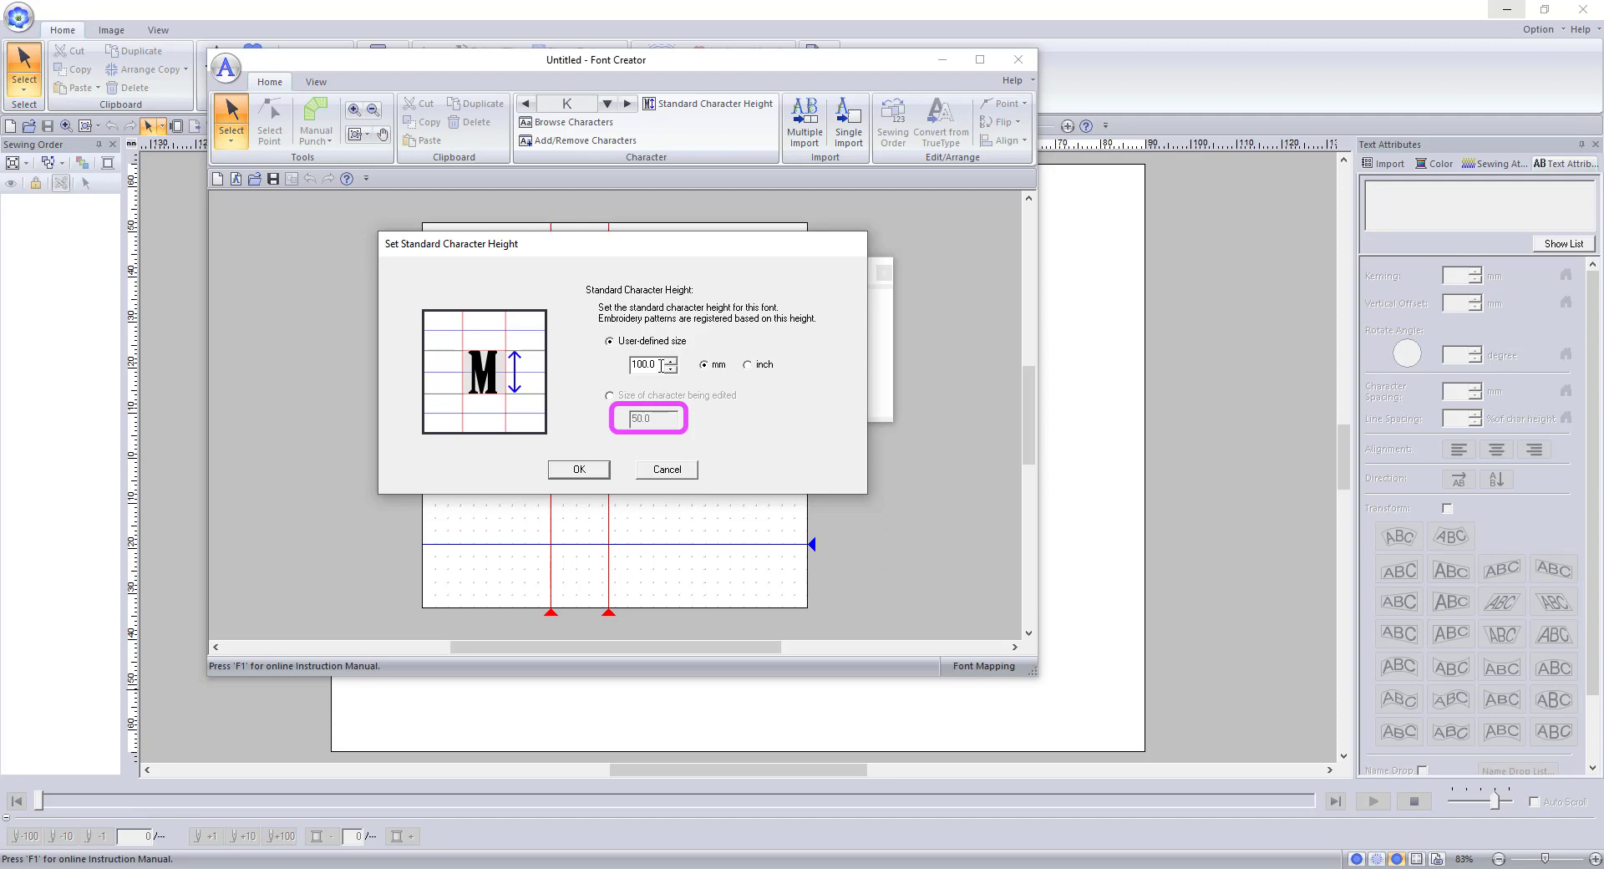
left_click_drag(662, 365, 614, 372)
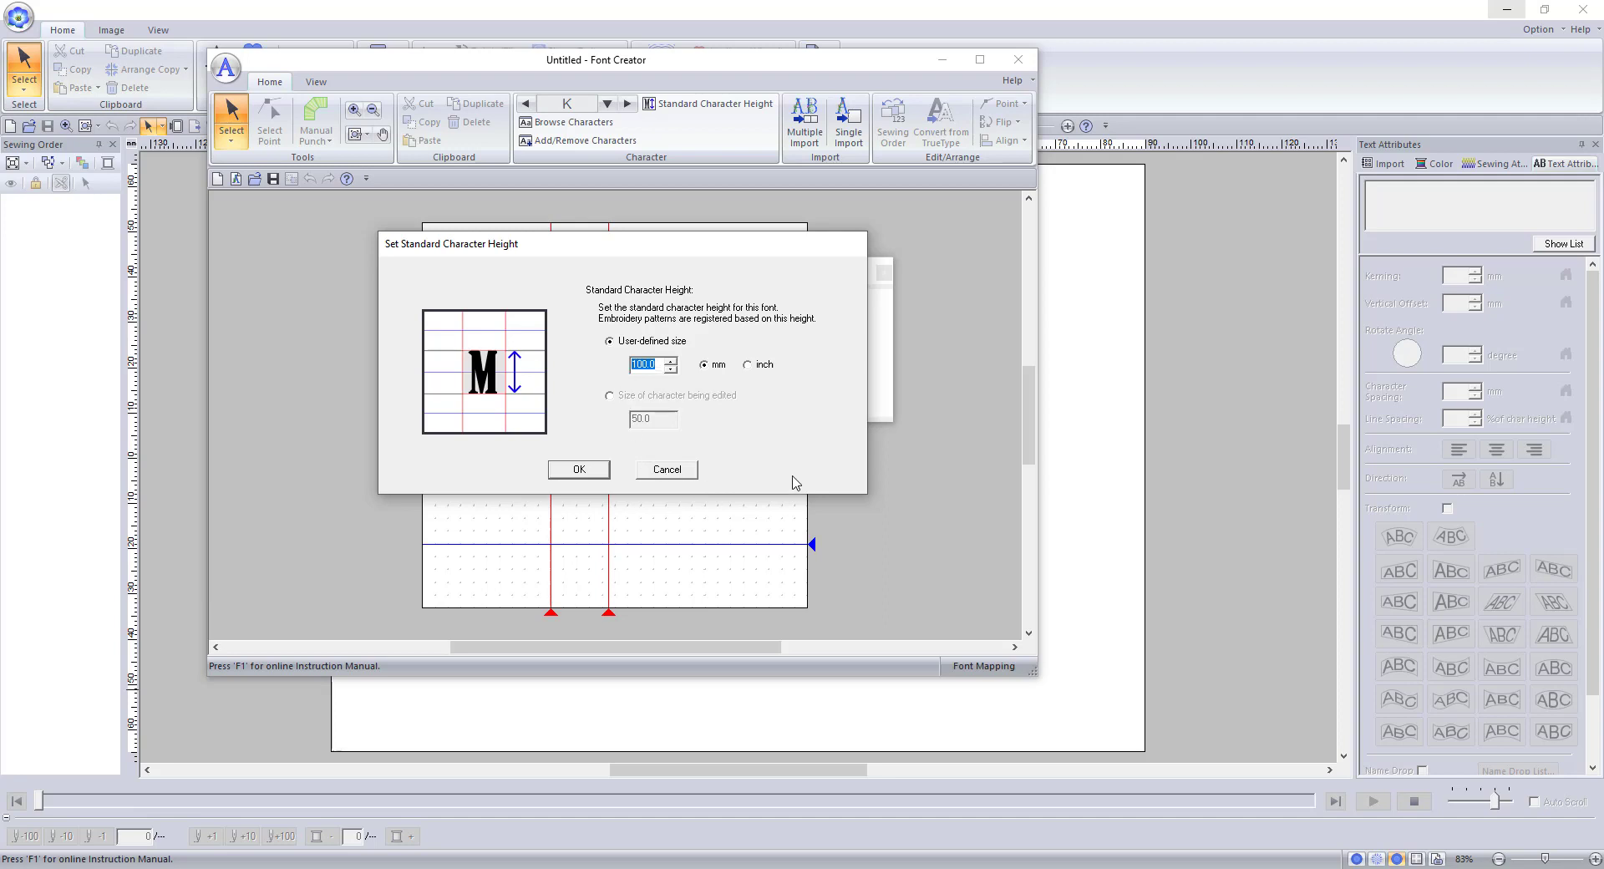
type("55")
left_click(591, 473)
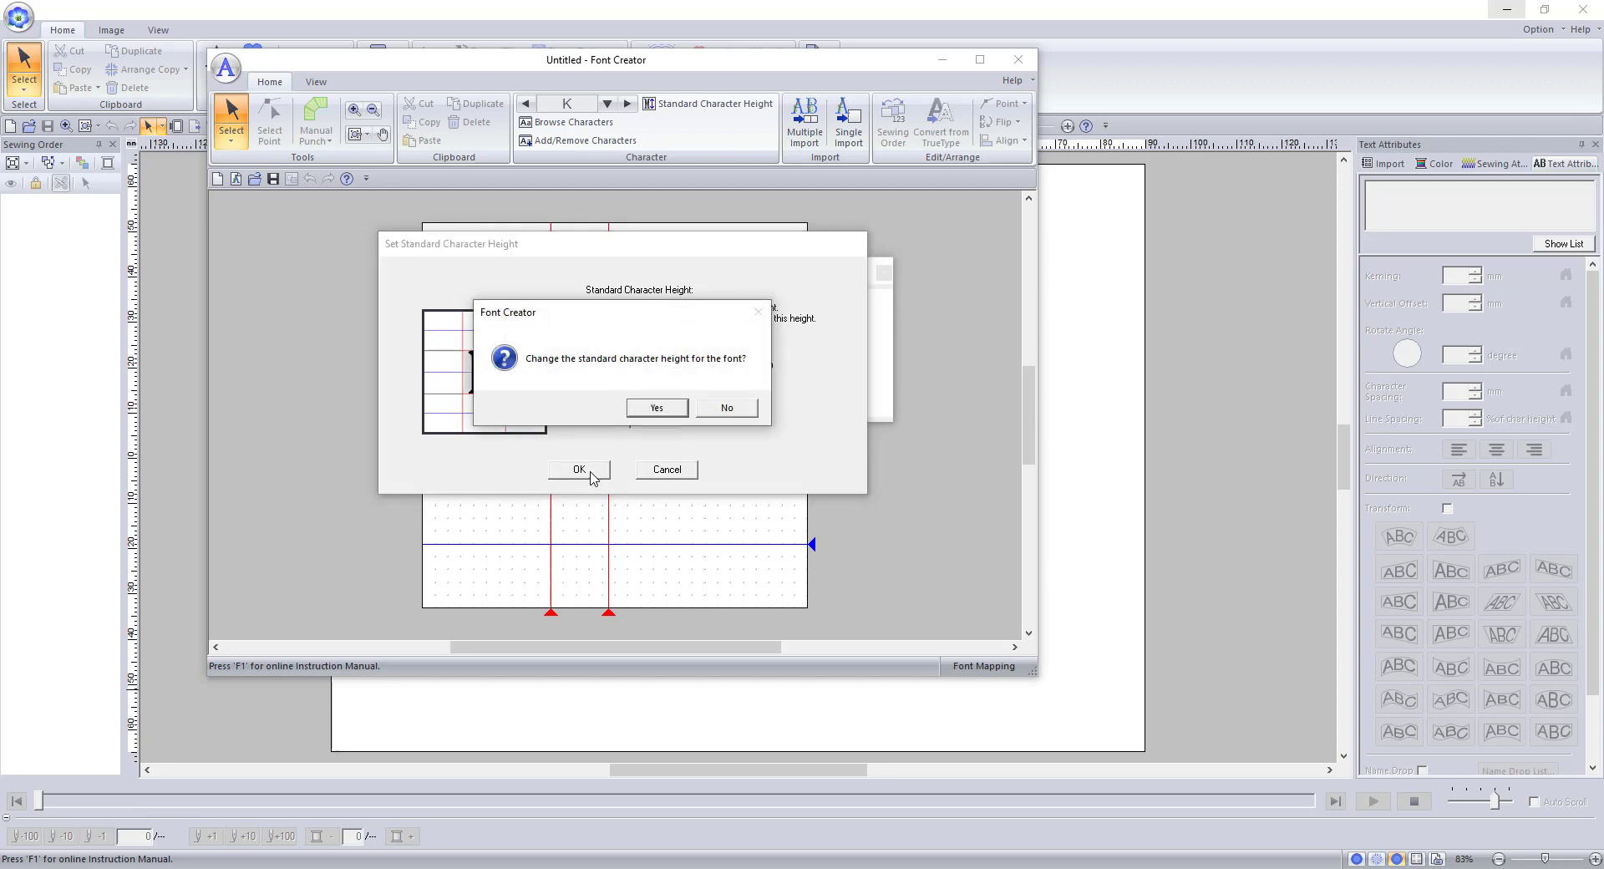
left_click(657, 408)
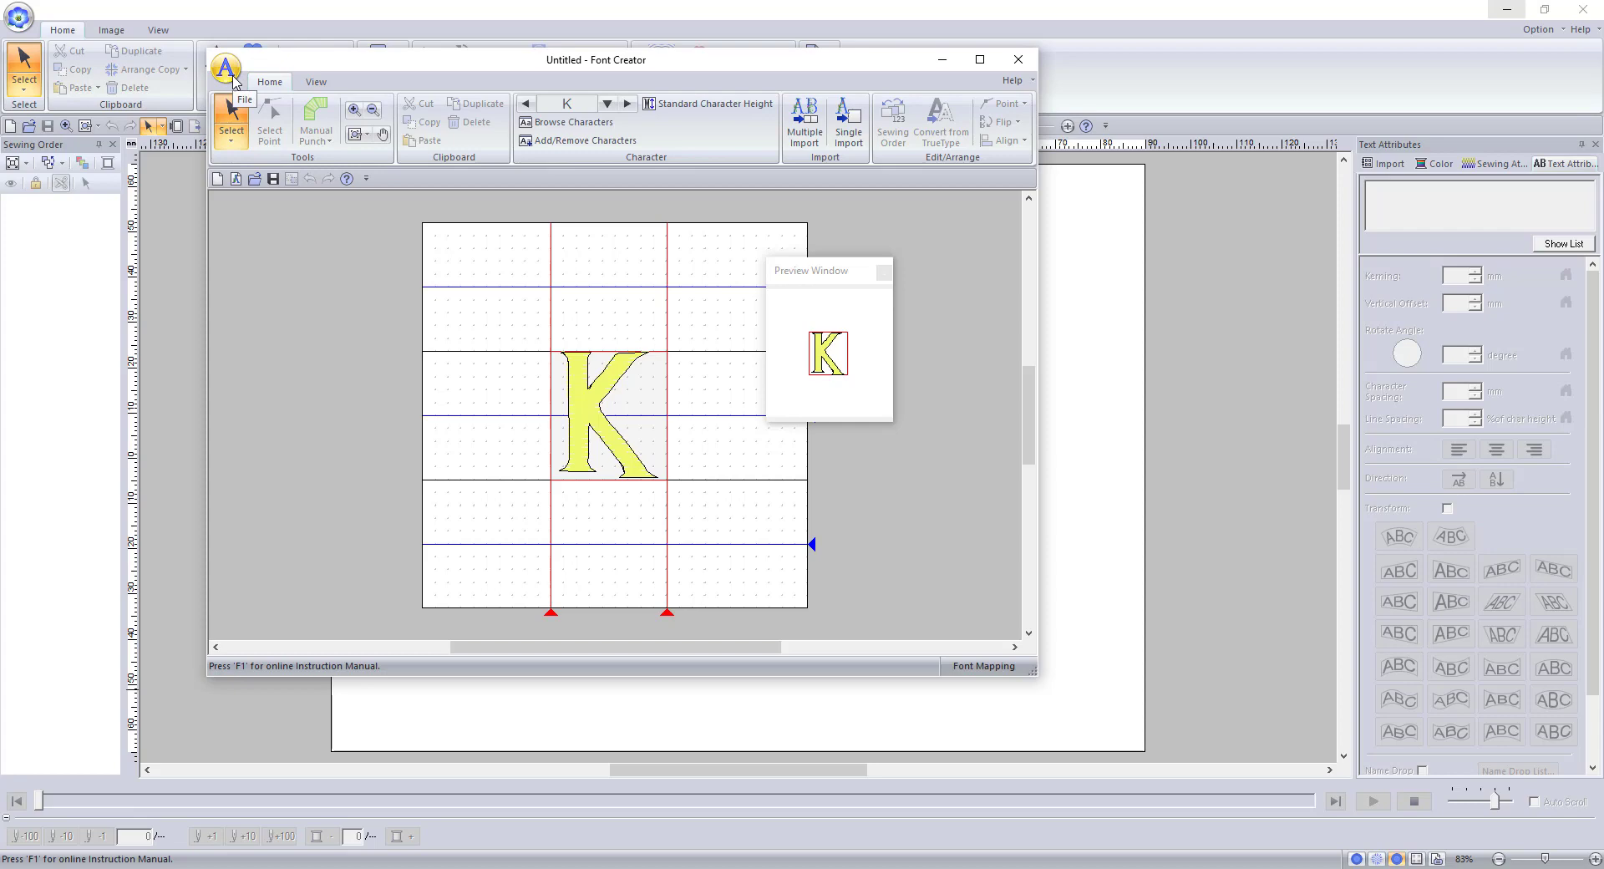
Step: Save the font as HarryPotter1.pfk in MyFont, replacing the old file, and close Font Creator
left_click(272, 179)
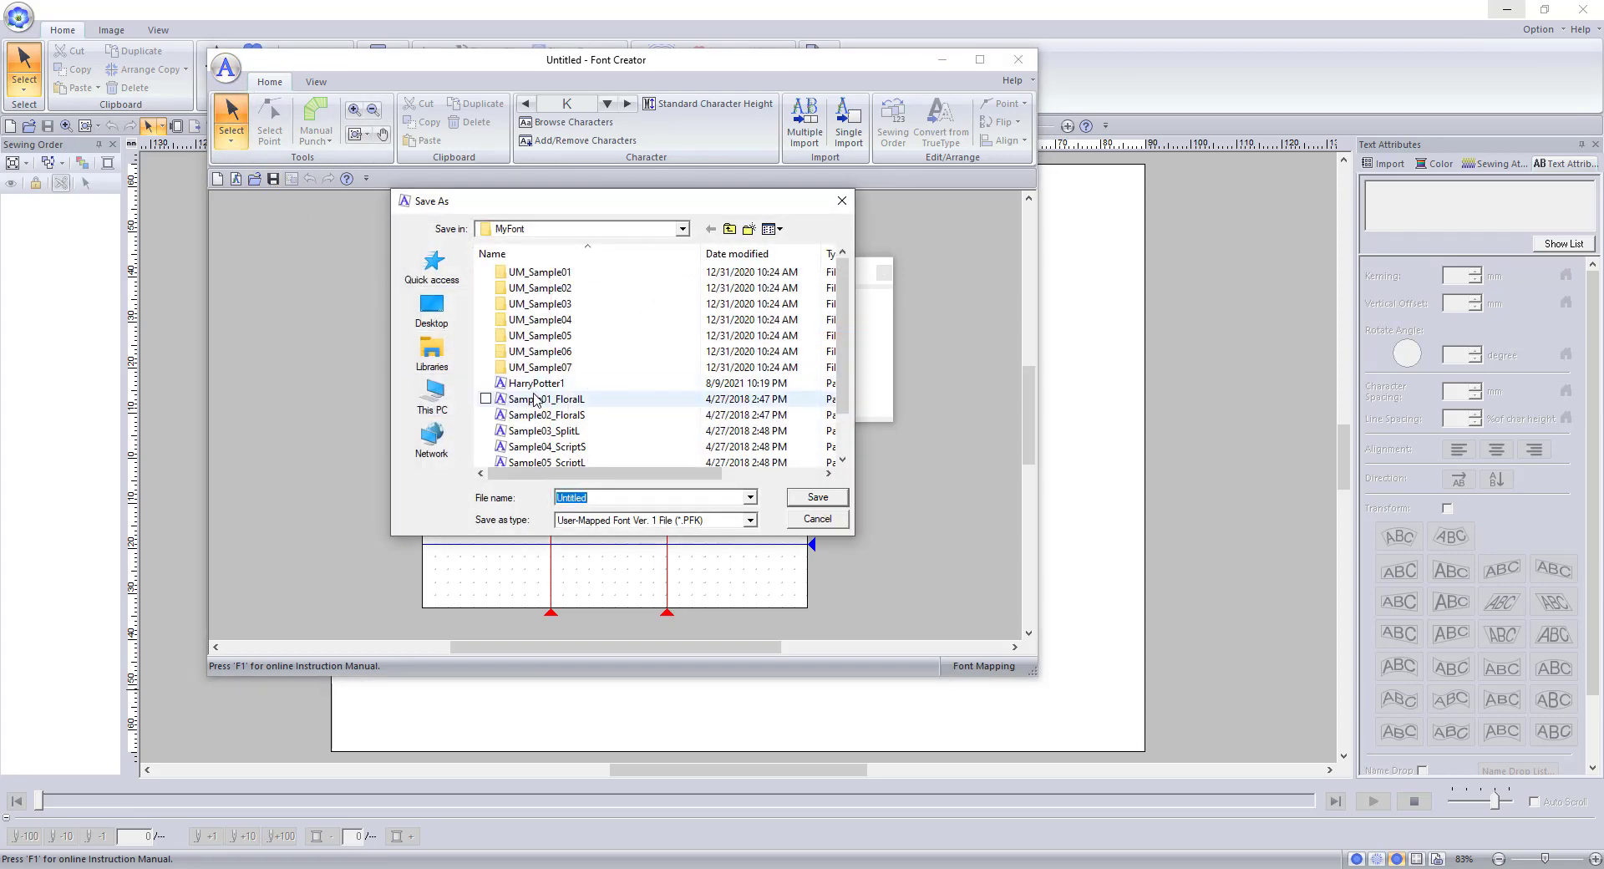
type("ha")
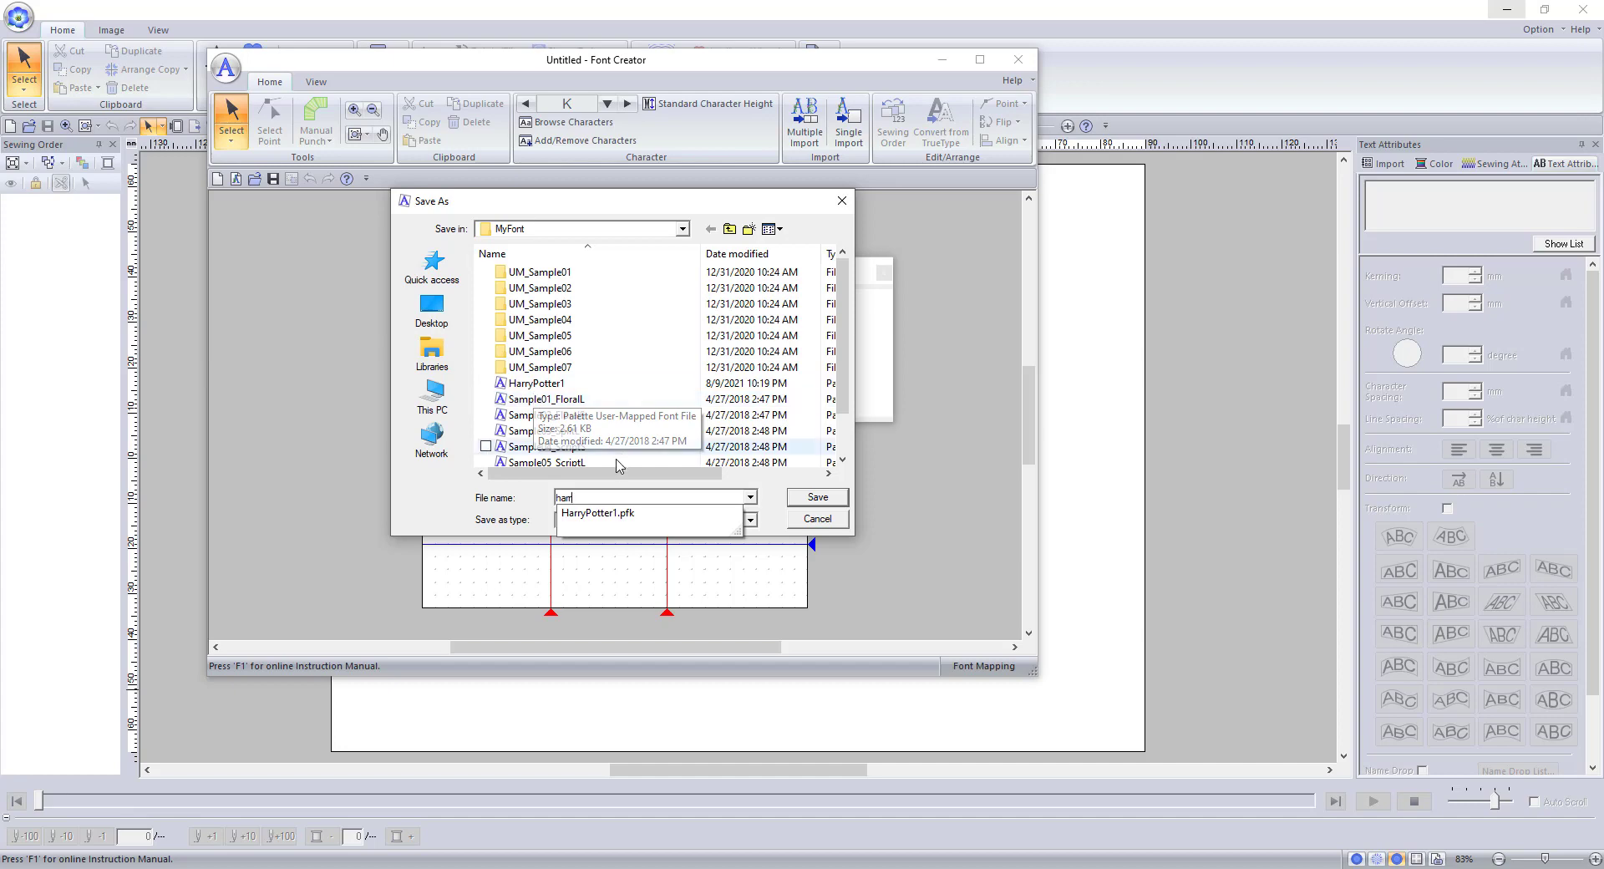
type("rr")
left_click(614, 513)
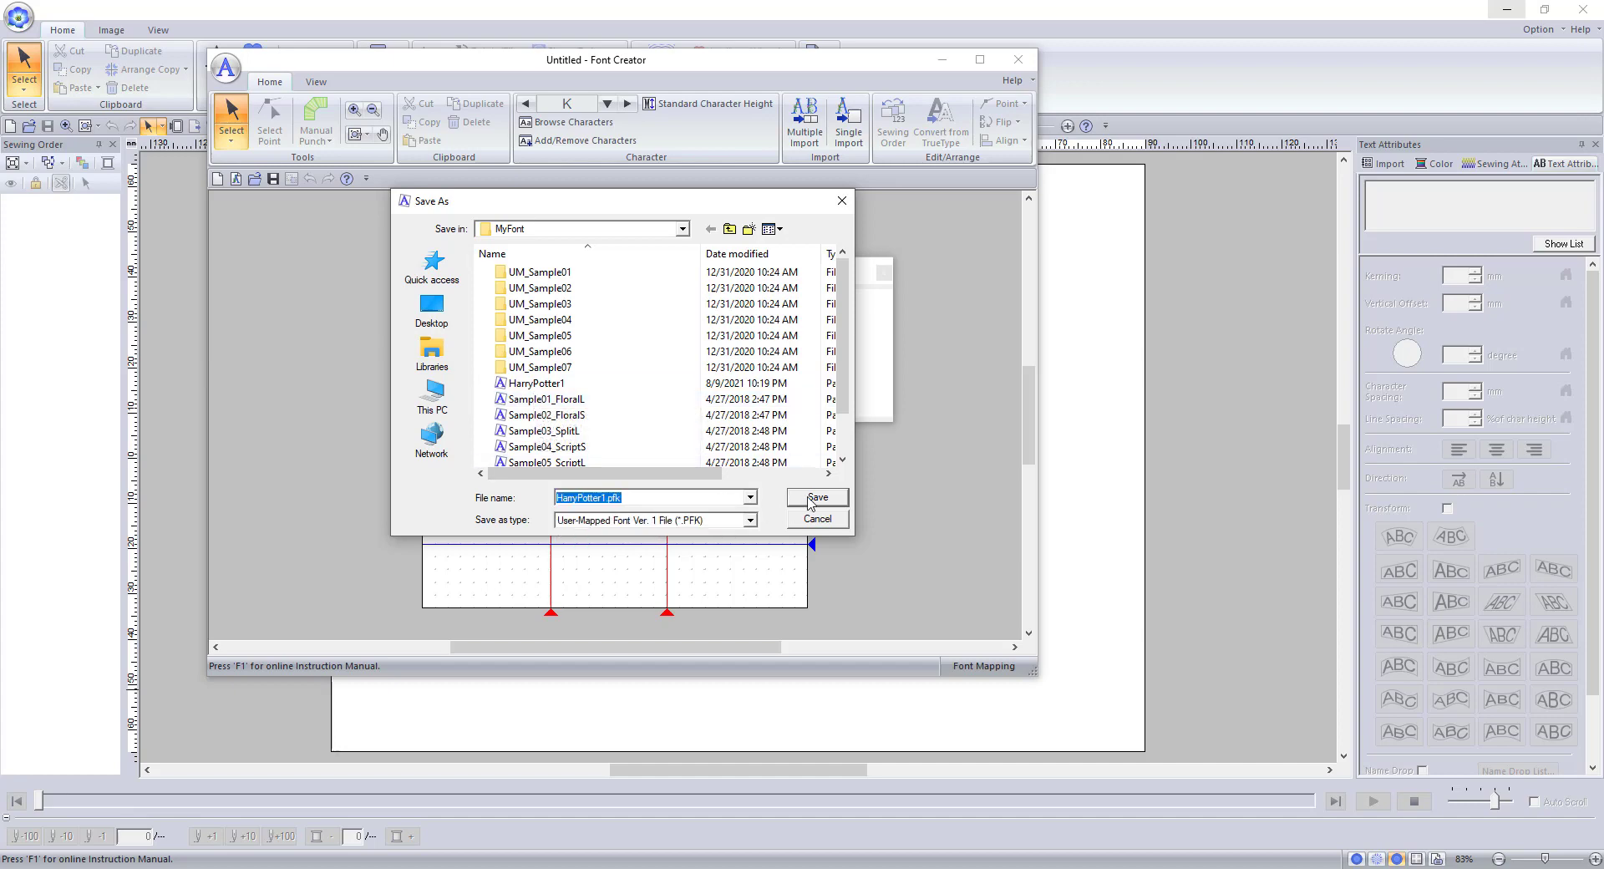
left_click(809, 499)
left_click(844, 444)
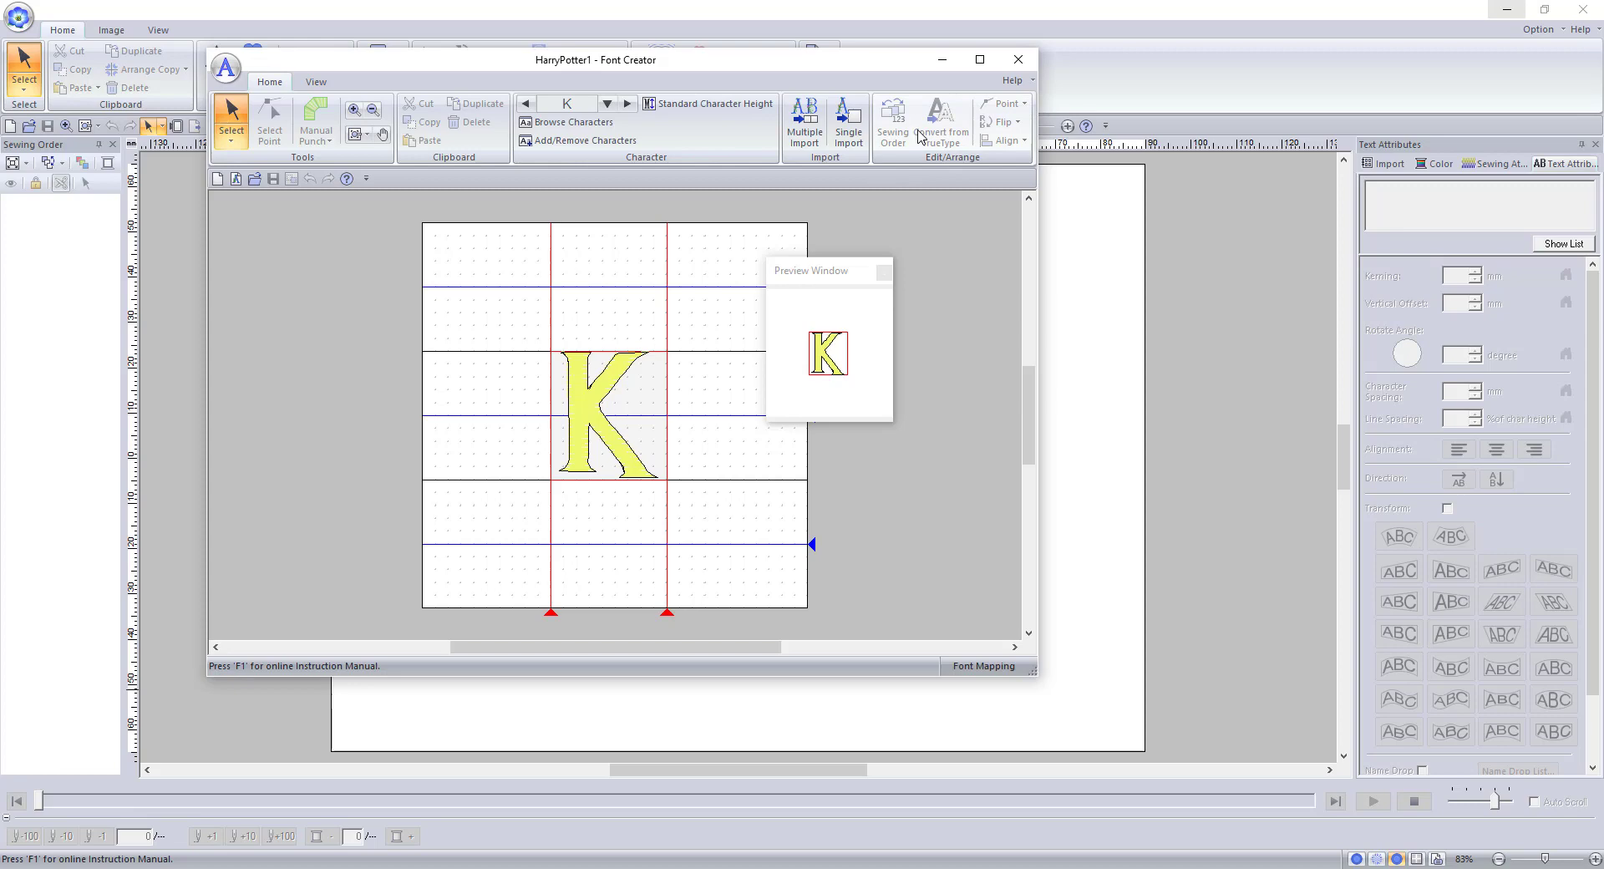
left_click(1017, 58)
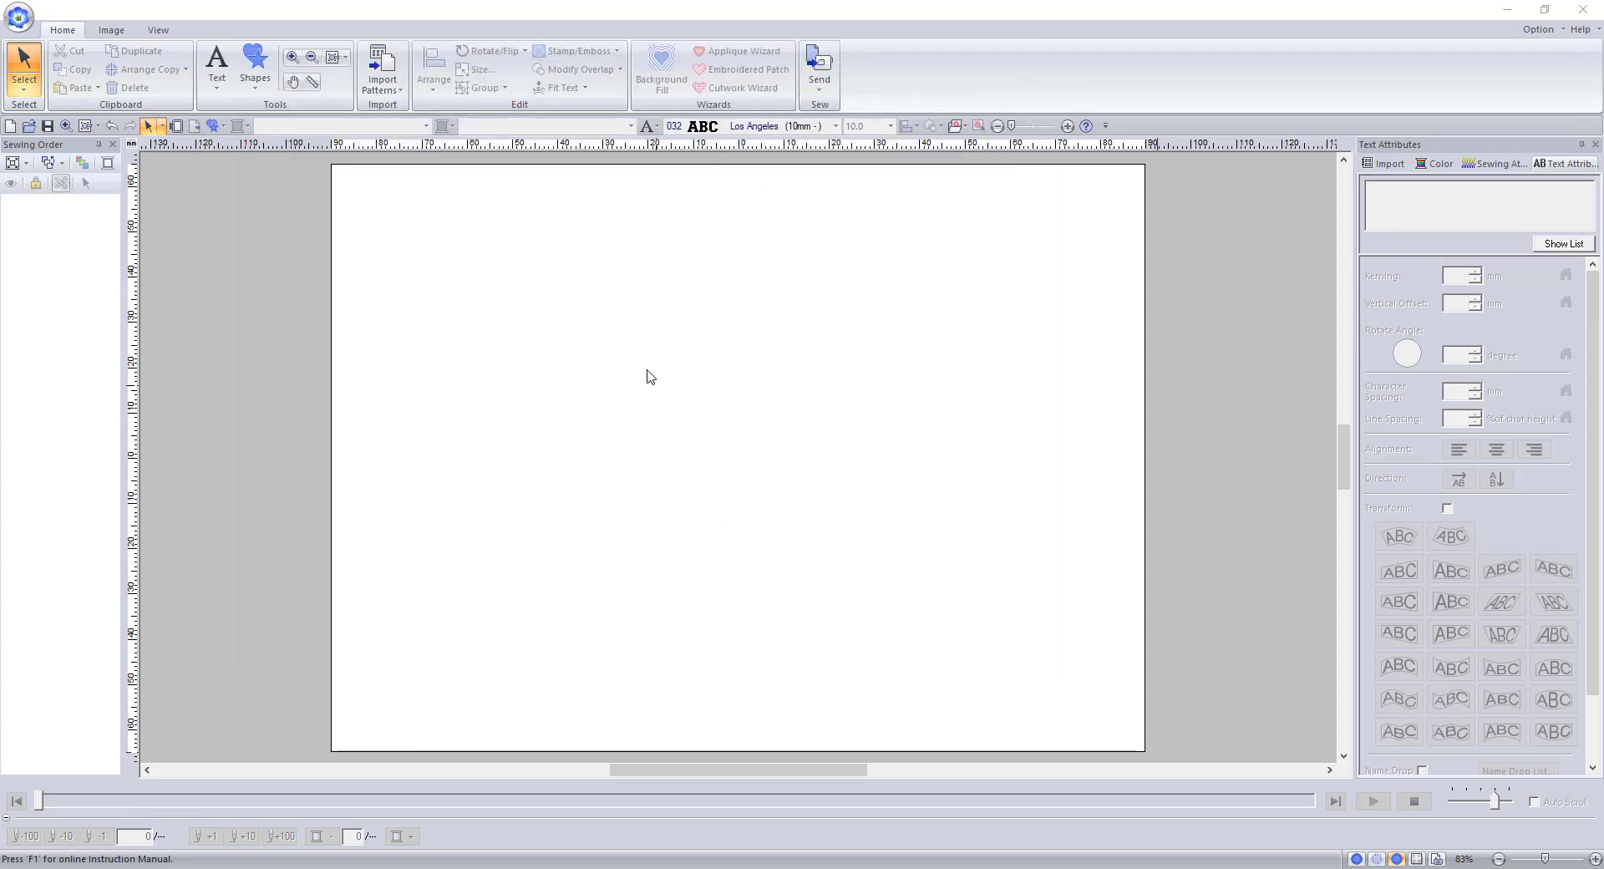
Step: Type 'Hello' on the page using the user-font text tool with HarryPotter1 selected
left_click(648, 131)
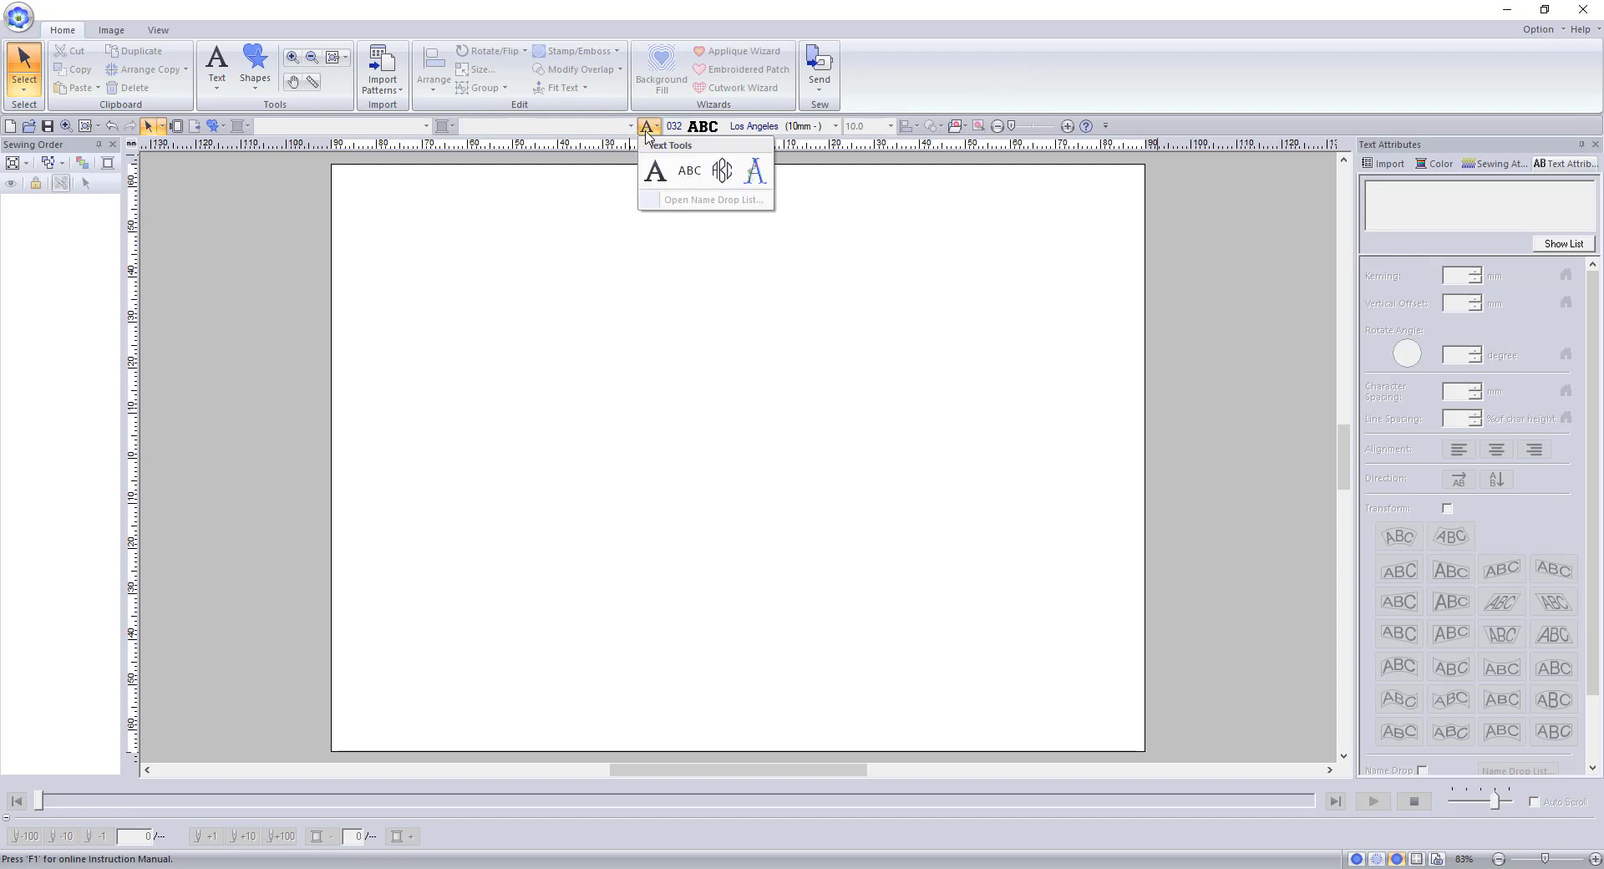
left_click(757, 173)
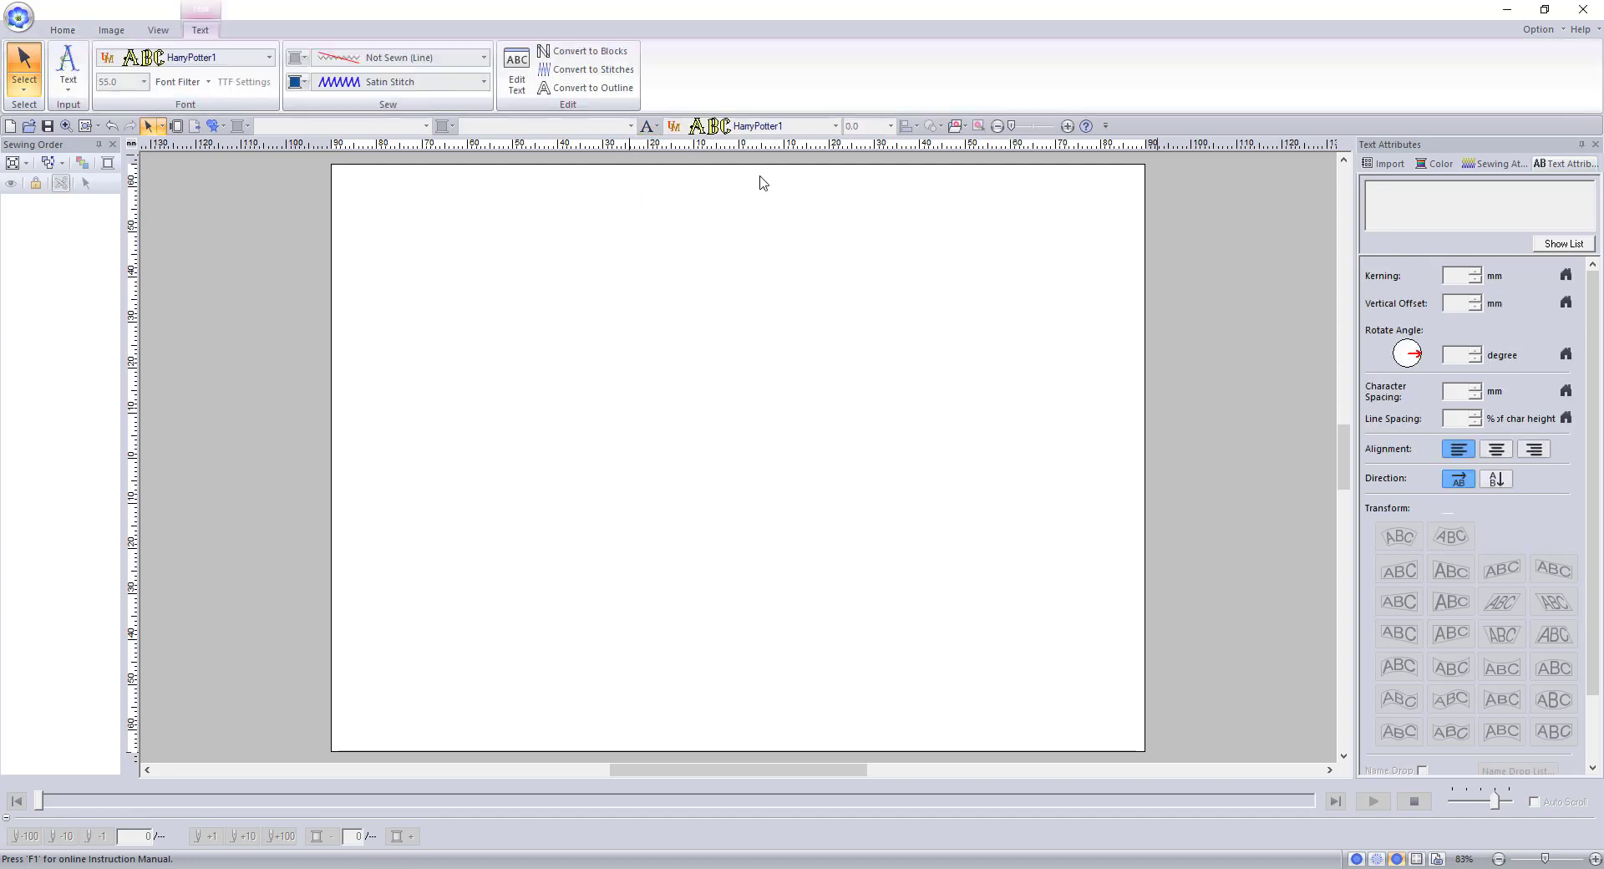
left_click(835, 127)
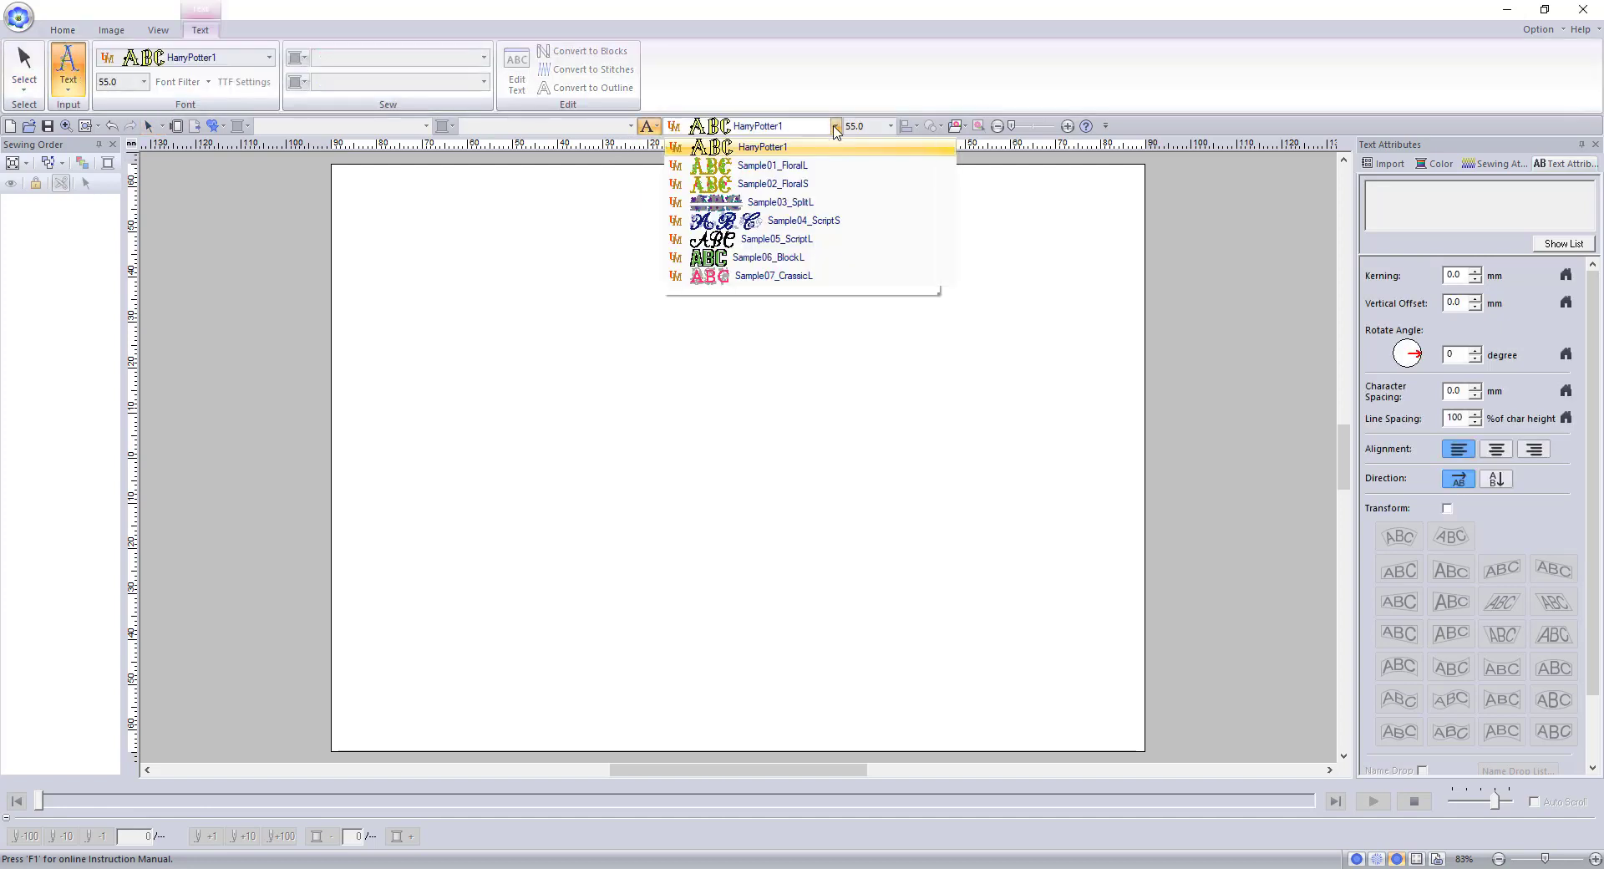
left_click(762, 148)
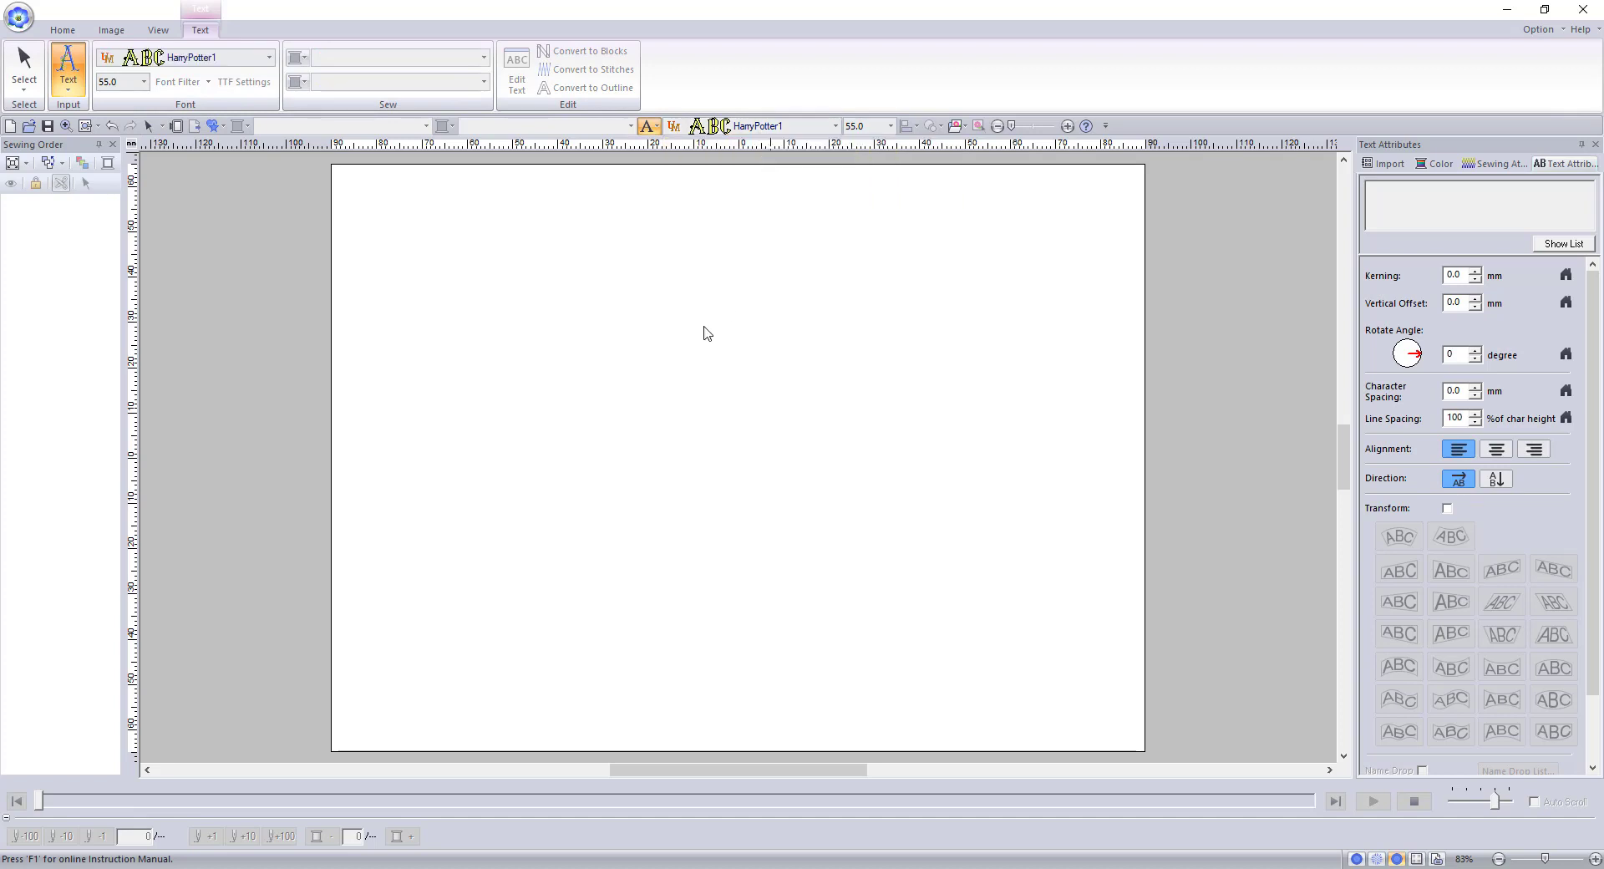
left_click(598, 436)
type("Hello")
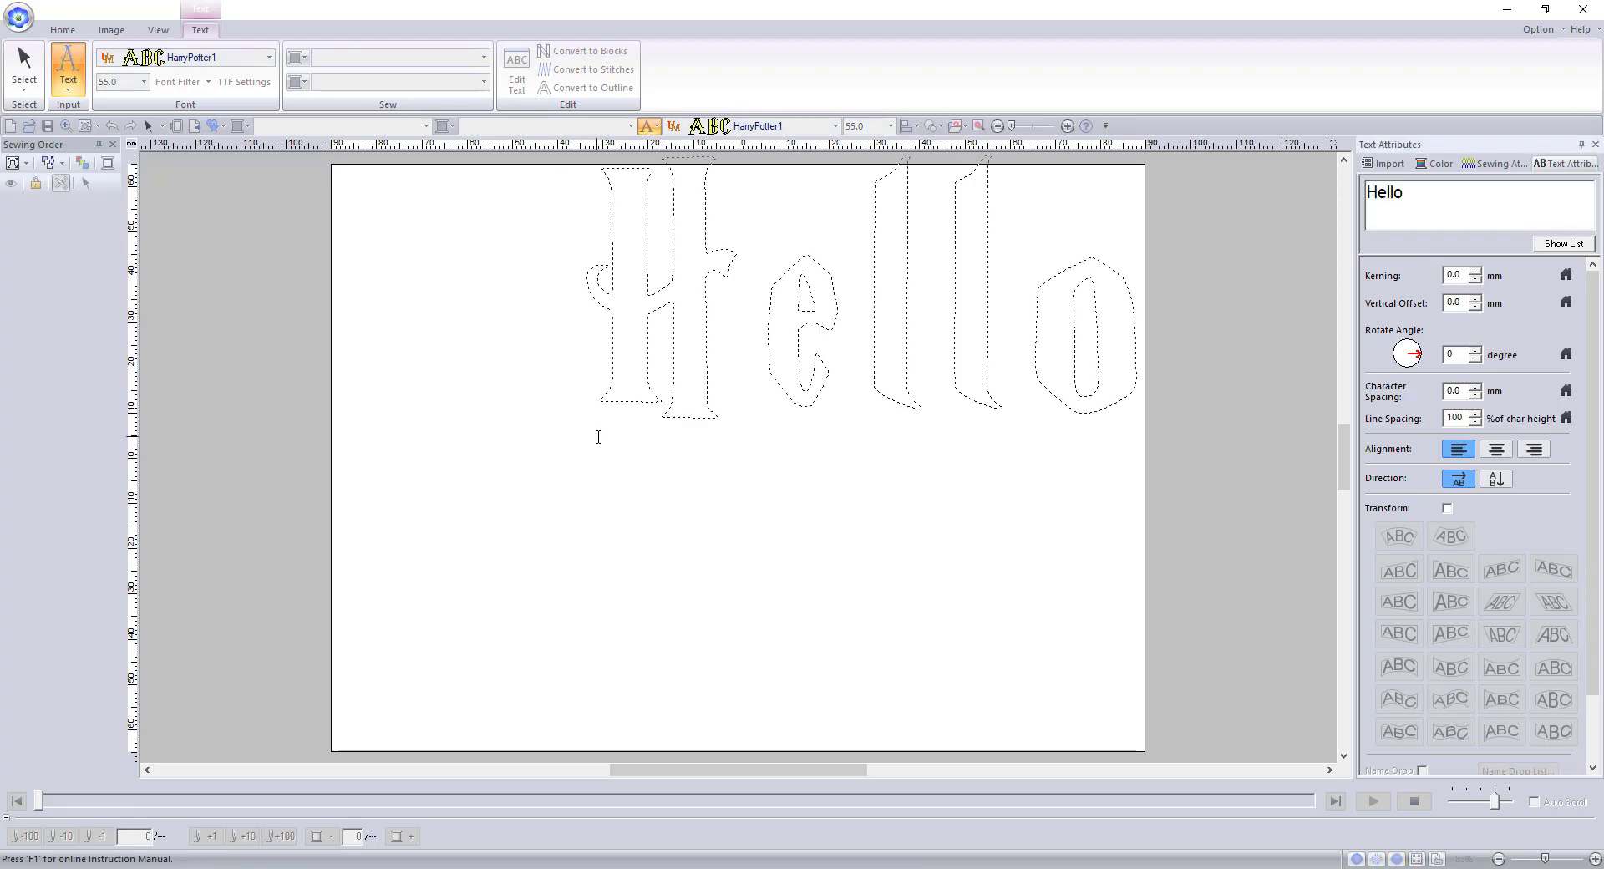
key("Return")
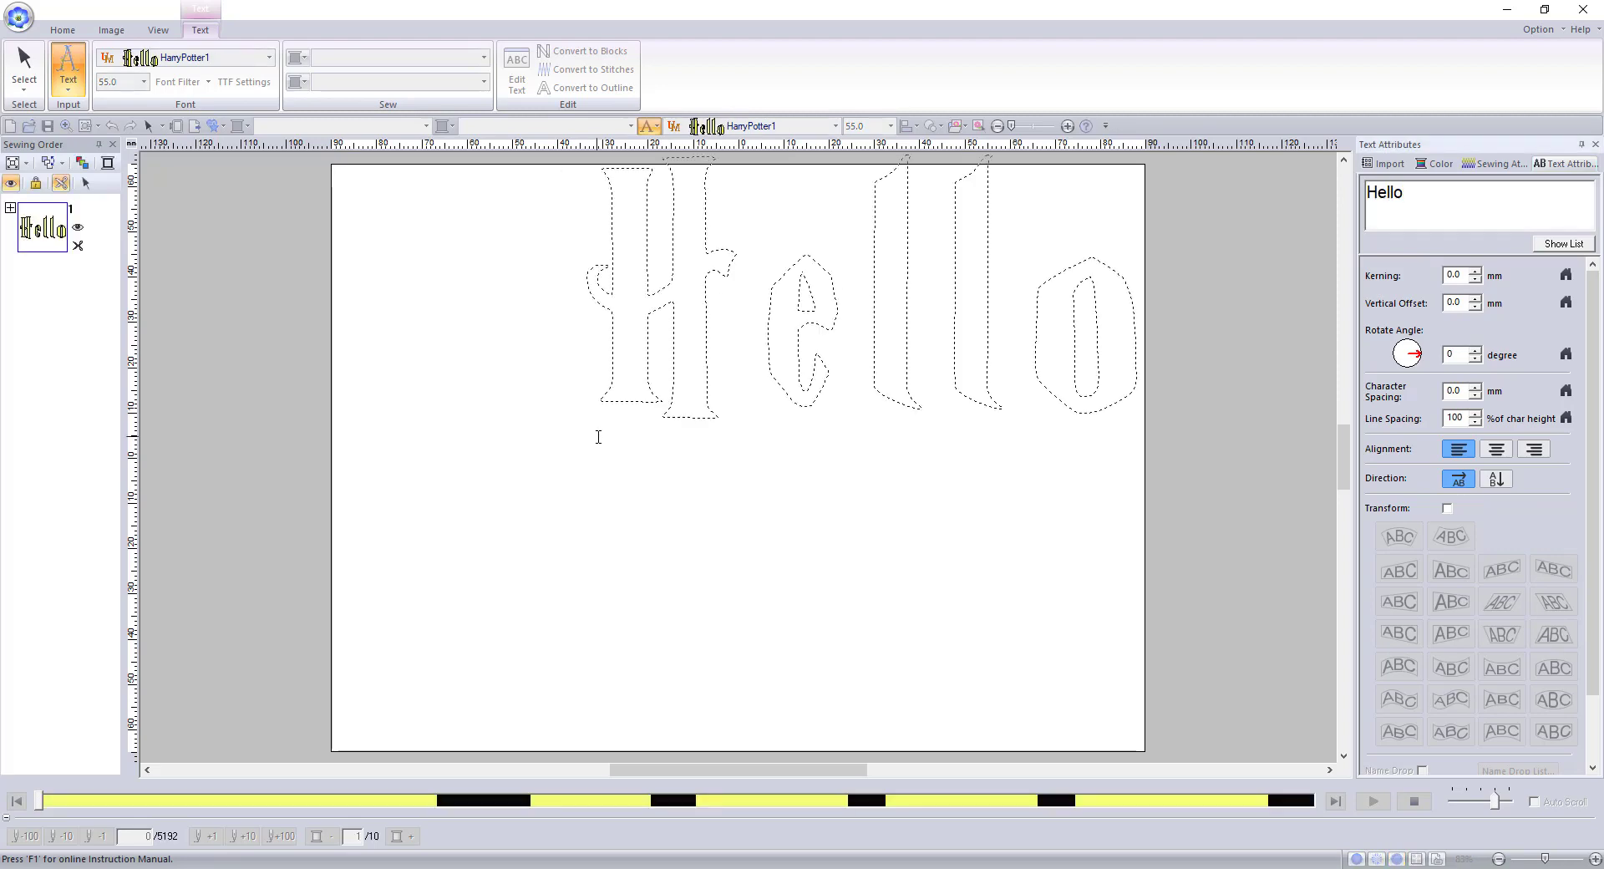
Step: Drag the Hello lettering down and left to the centre of the page
left_click_drag(691, 344, 573, 512)
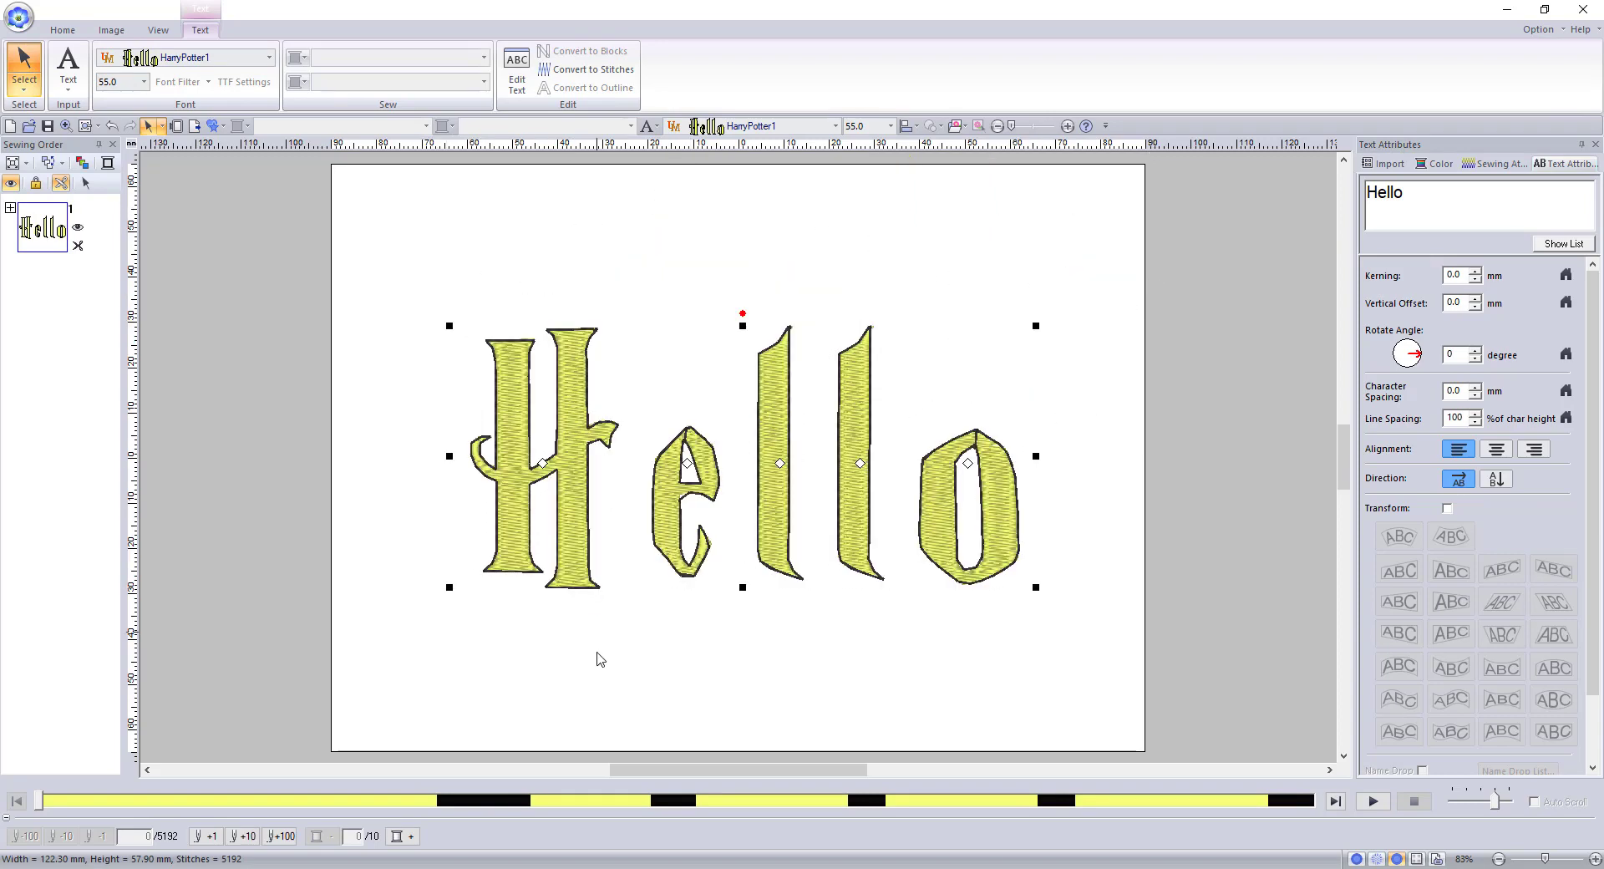